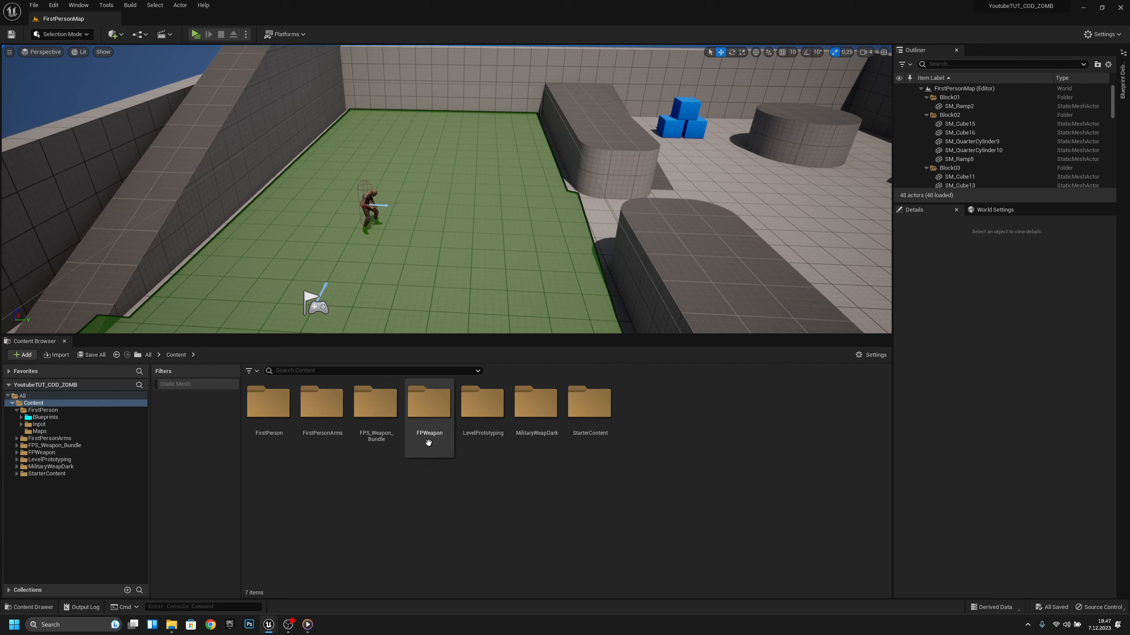
# Step: Look through the particle effects in the MilitaryWeapDark/FX folder
pyautogui.click(69, 468)
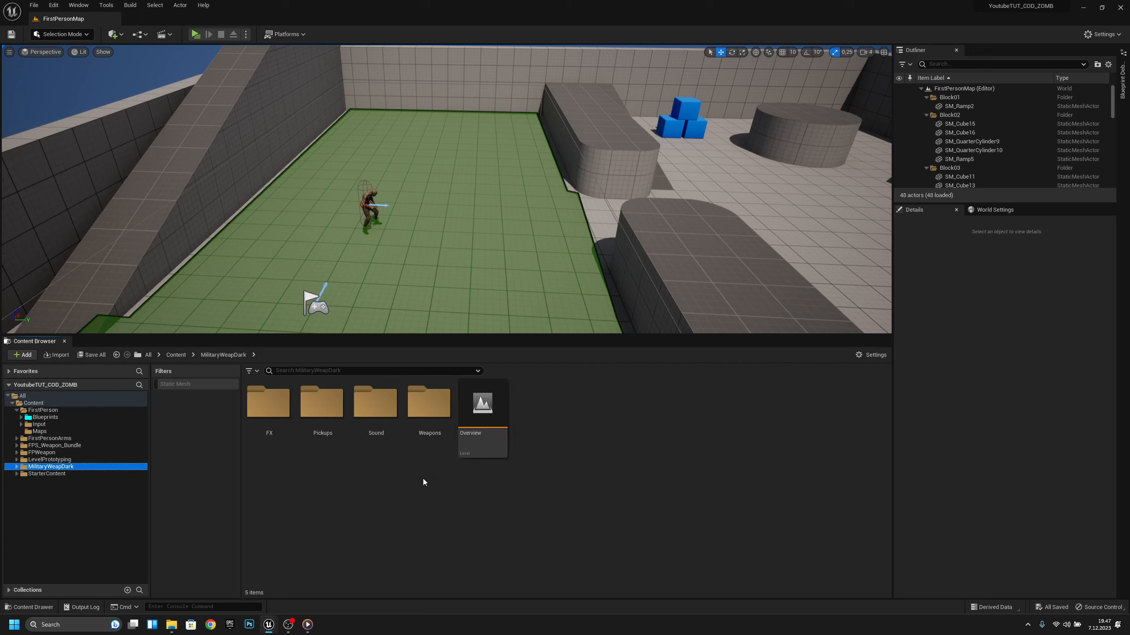
pyautogui.click(277, 419)
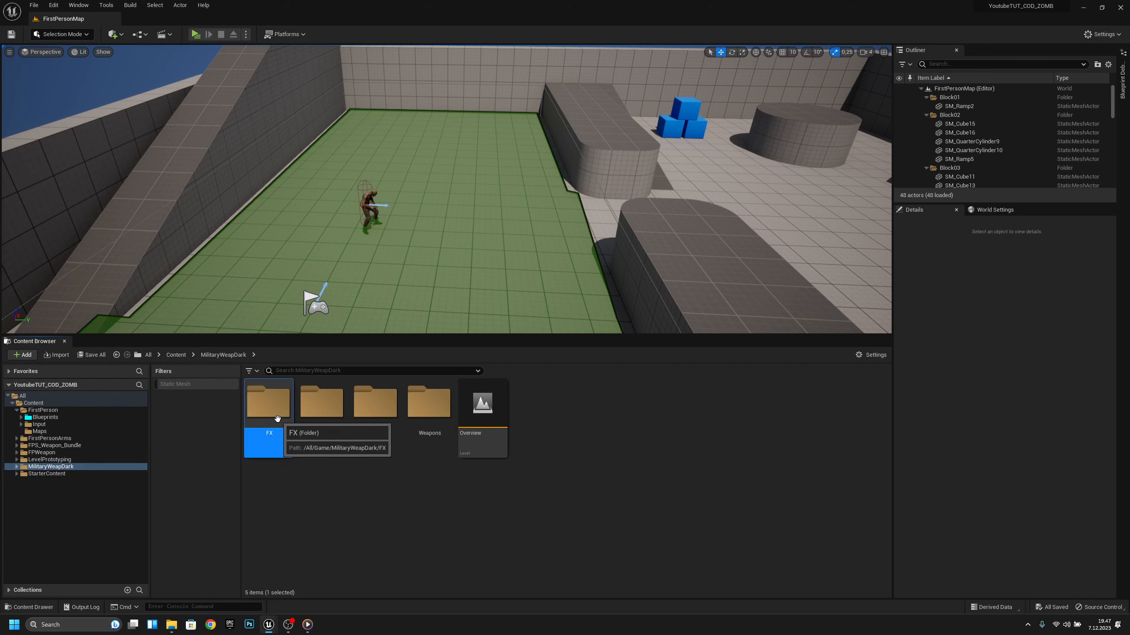
pyautogui.doubleClick(277, 419)
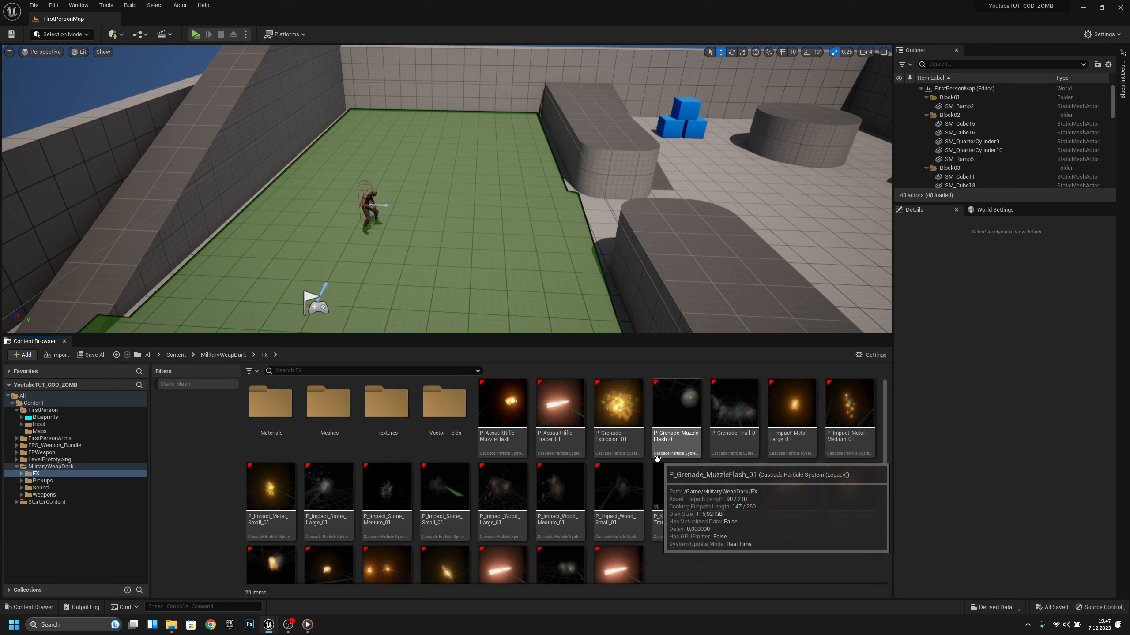
pyautogui.scroll(-1, 578, 478)
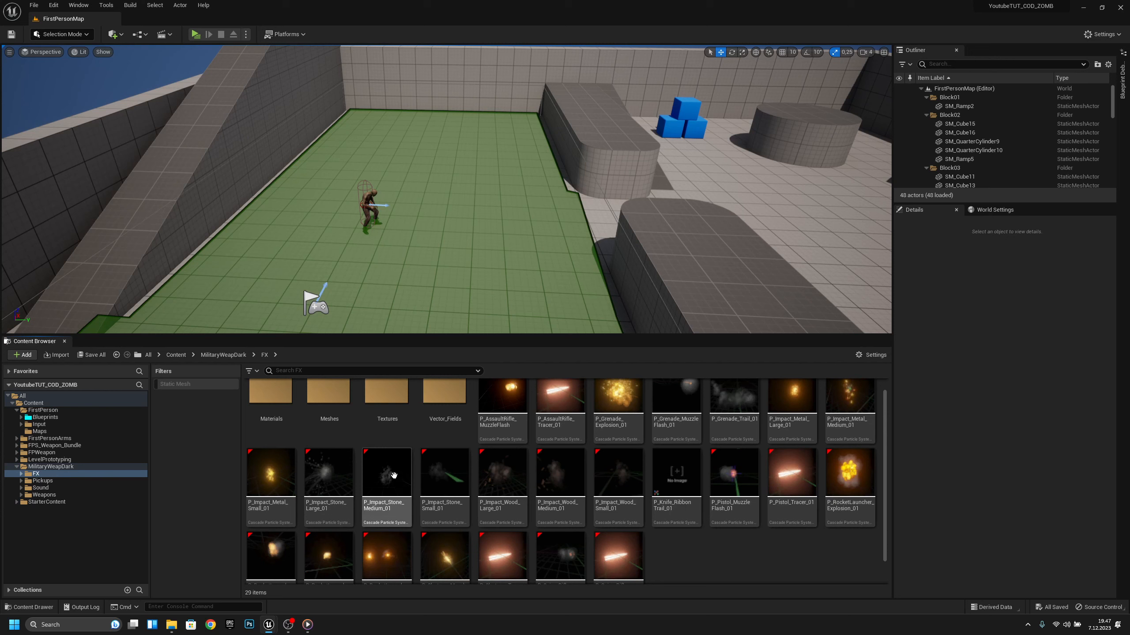
# Step: Open BP_FirstPersonCharacter and inspect the Spawn Emitter at Location node in the Shoot Hit Get Material or Actor function
pyautogui.click(113, 418)
pyautogui.click(755, 425)
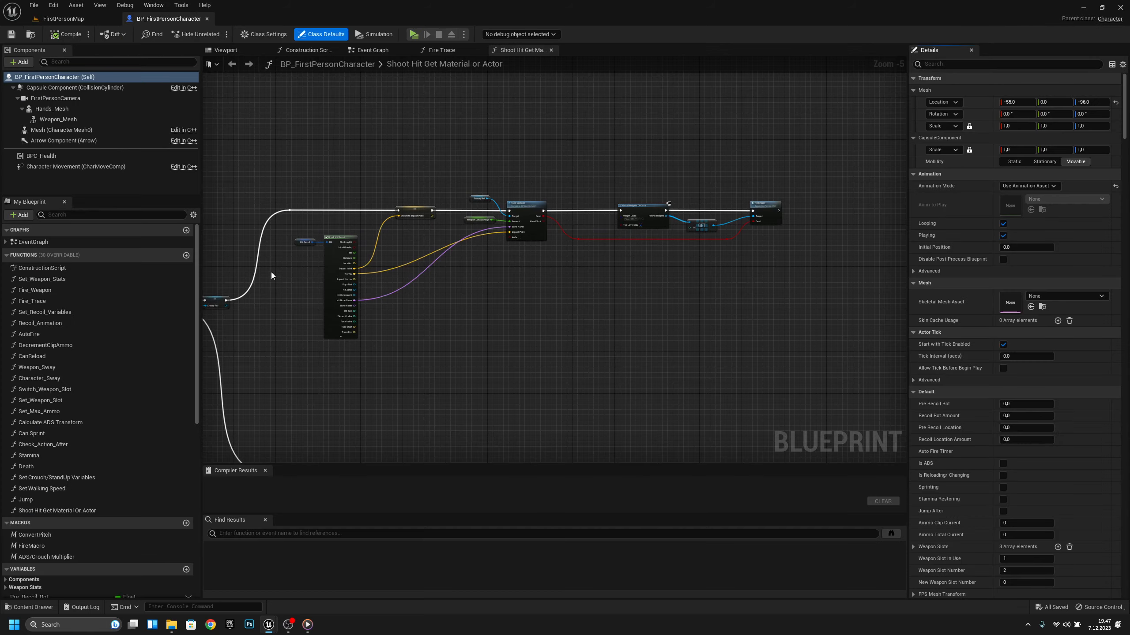
pyautogui.doubleClick(84, 290)
pyautogui.doubleClick(70, 301)
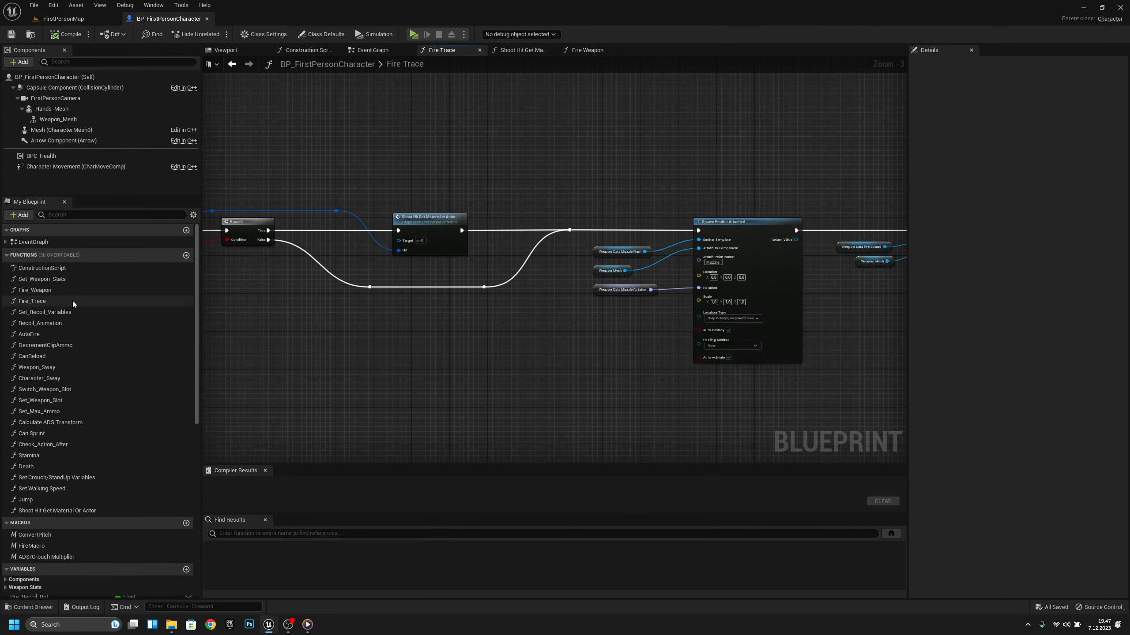
pyautogui.doubleClick(414, 223)
pyautogui.moveTo(565, 306); pyautogui.dragTo(601, 191, button='right')
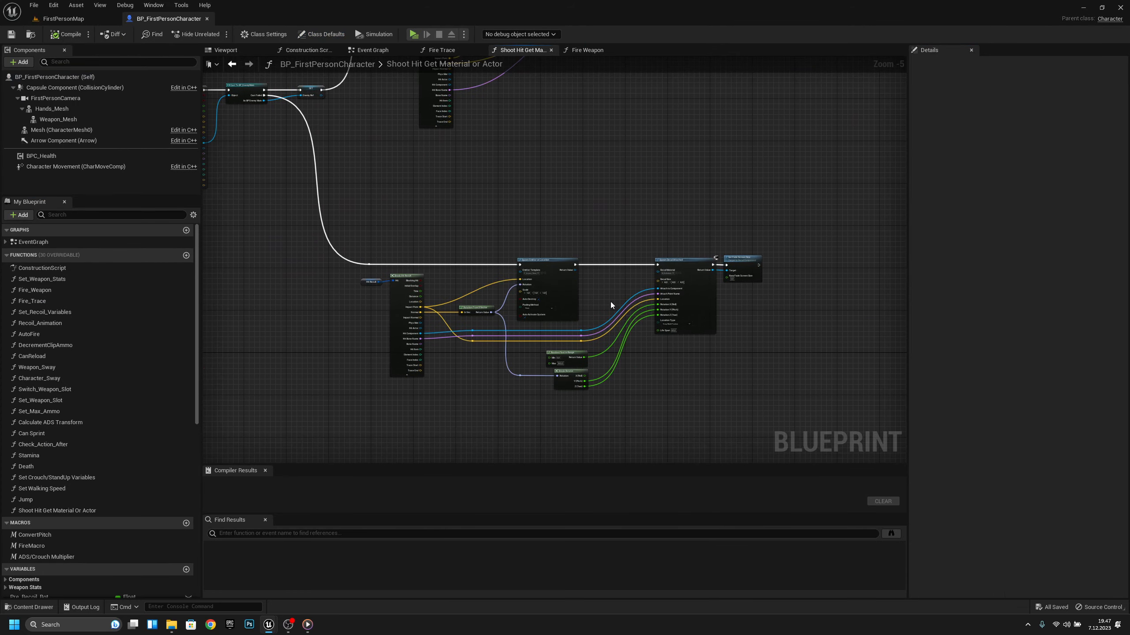
pyautogui.scroll(3, 501, 267)
pyautogui.moveTo(542, 384); pyautogui.dragTo(545, 294, button='right')
pyautogui.scroll(2, 588, 232)
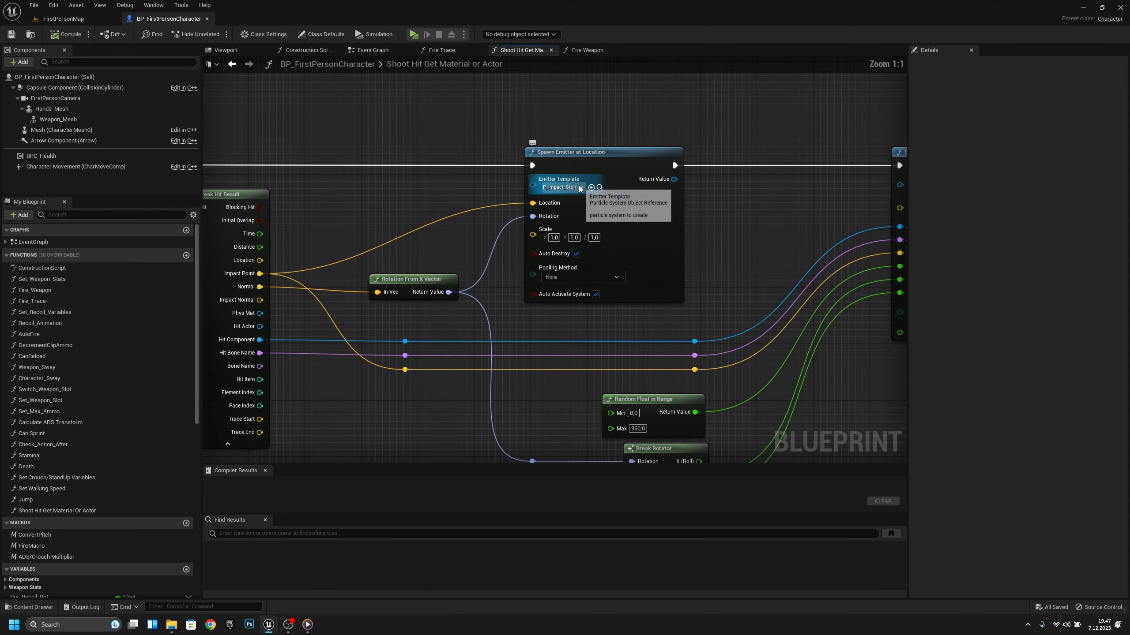
# Step: Play-test FirstPersonMap by shooting the wall to check the impact effect, and stop the preview
pyautogui.click(64, 18)
pyautogui.click(195, 34)
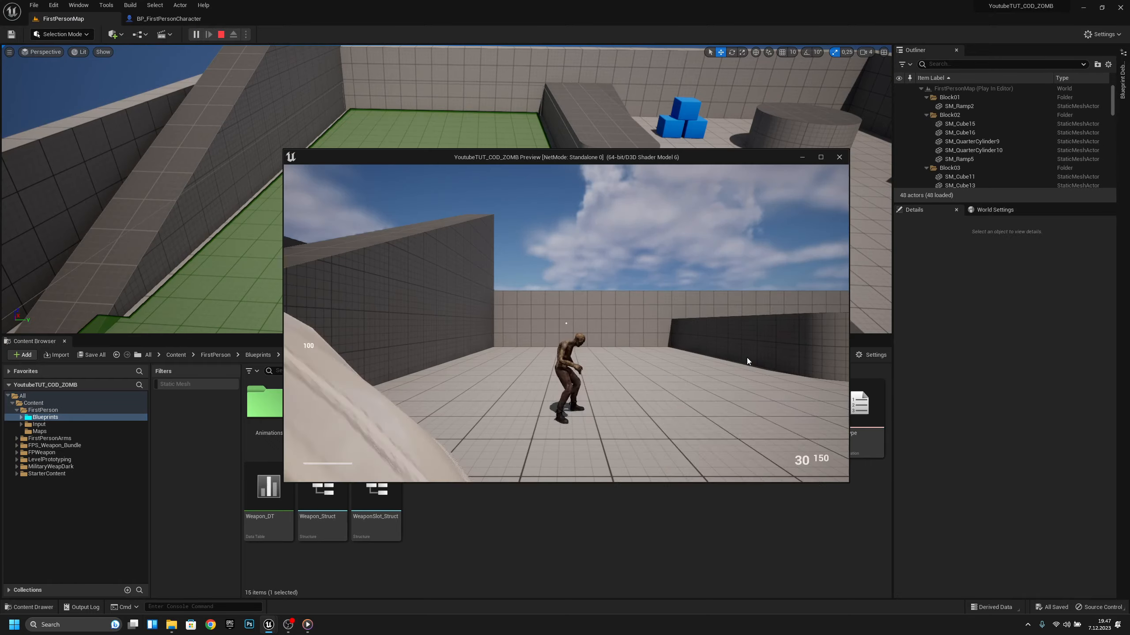
pyautogui.click(565, 323)
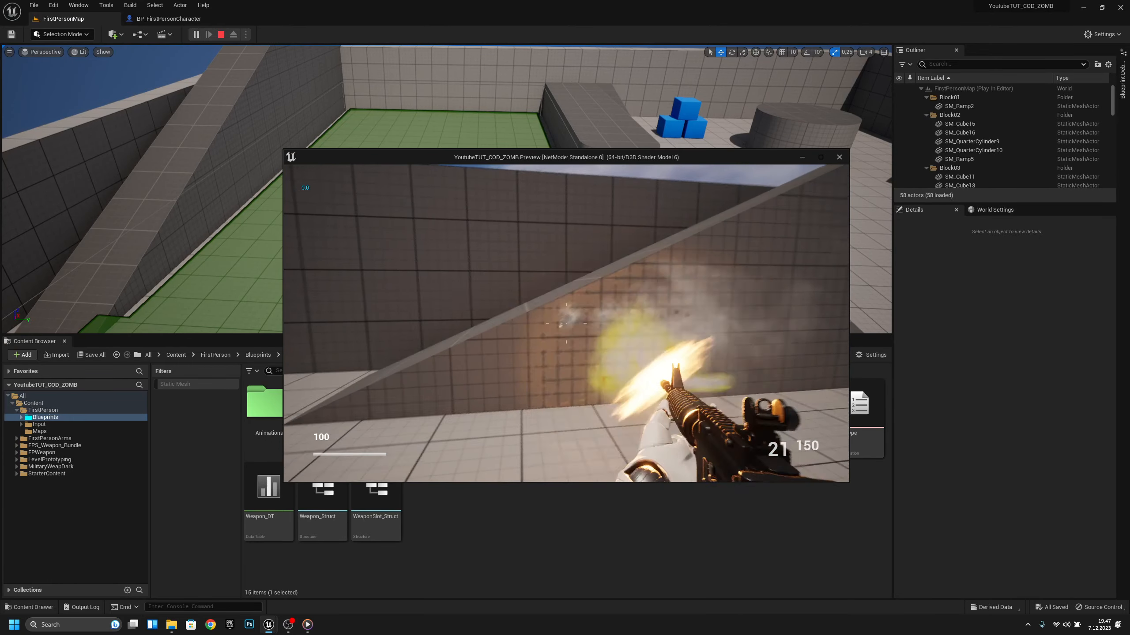
pyautogui.click(565, 323)
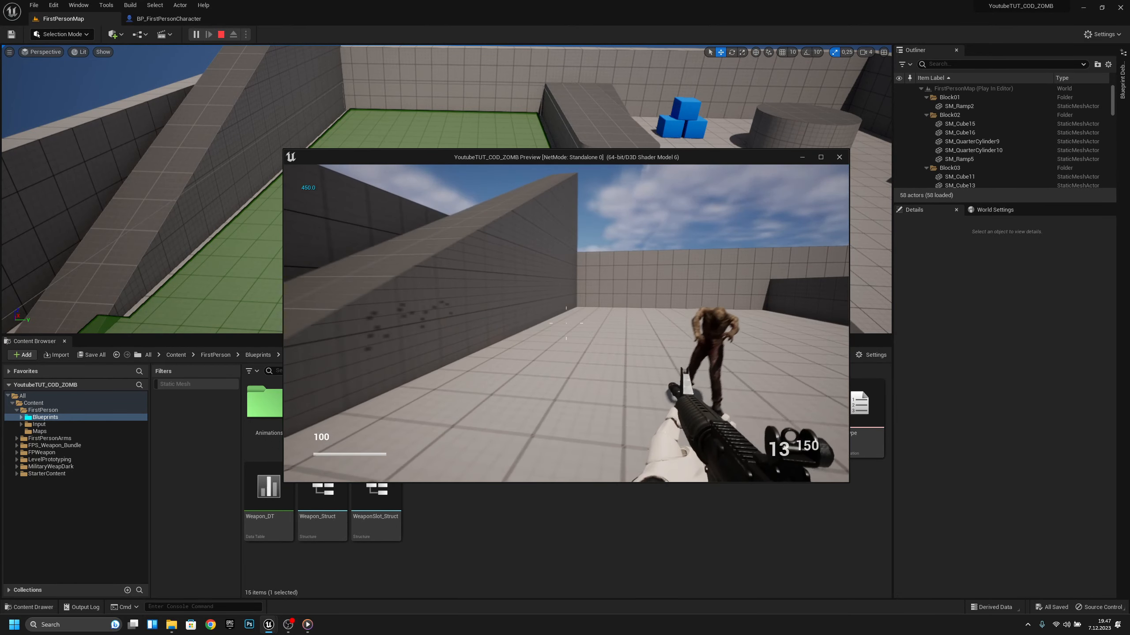
pyautogui.press('Escape')
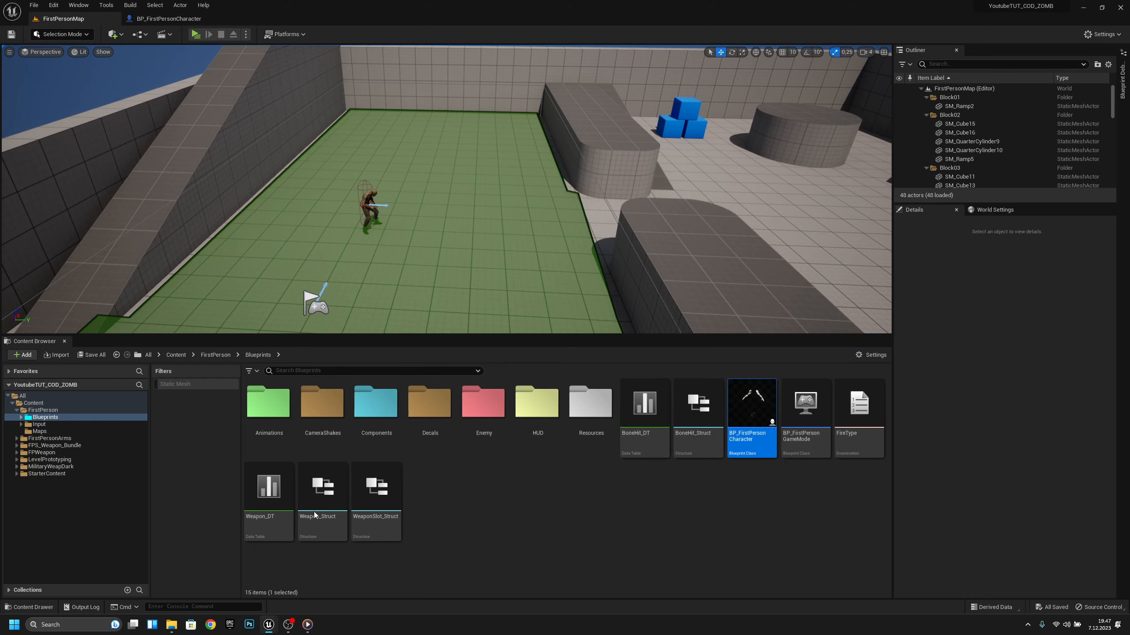
# Step: Duplicate the P_Impact_Stone_Large_01 particle system in MilitaryWeapDark/FX and move the copy into the FirstPerson/Blueprints folder
pyautogui.click(72, 468)
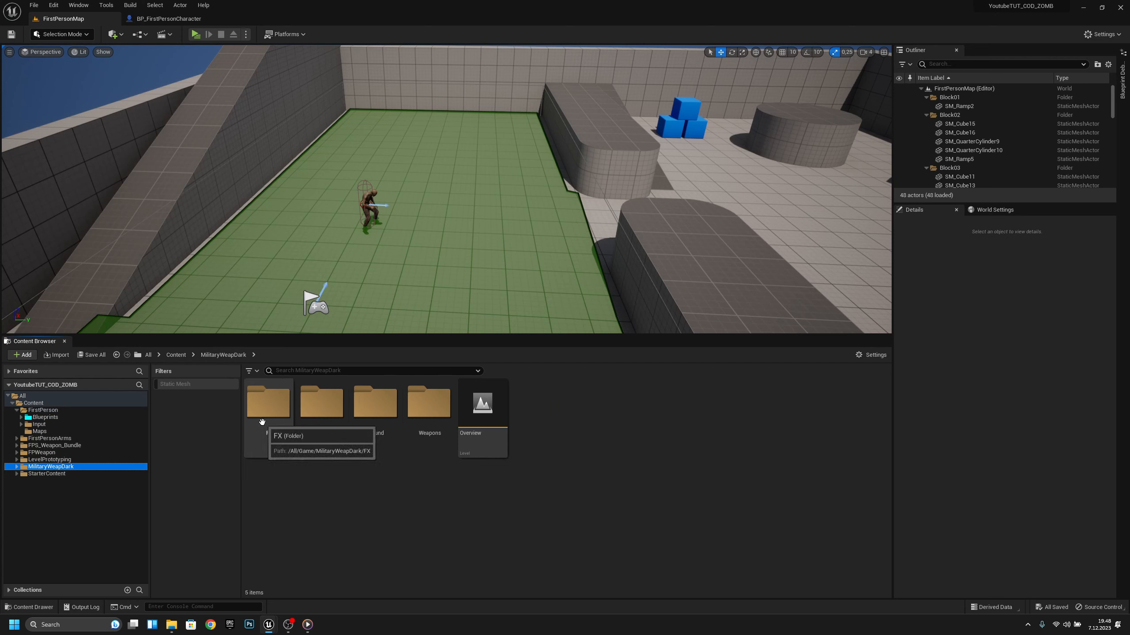
pyautogui.doubleClick(266, 405)
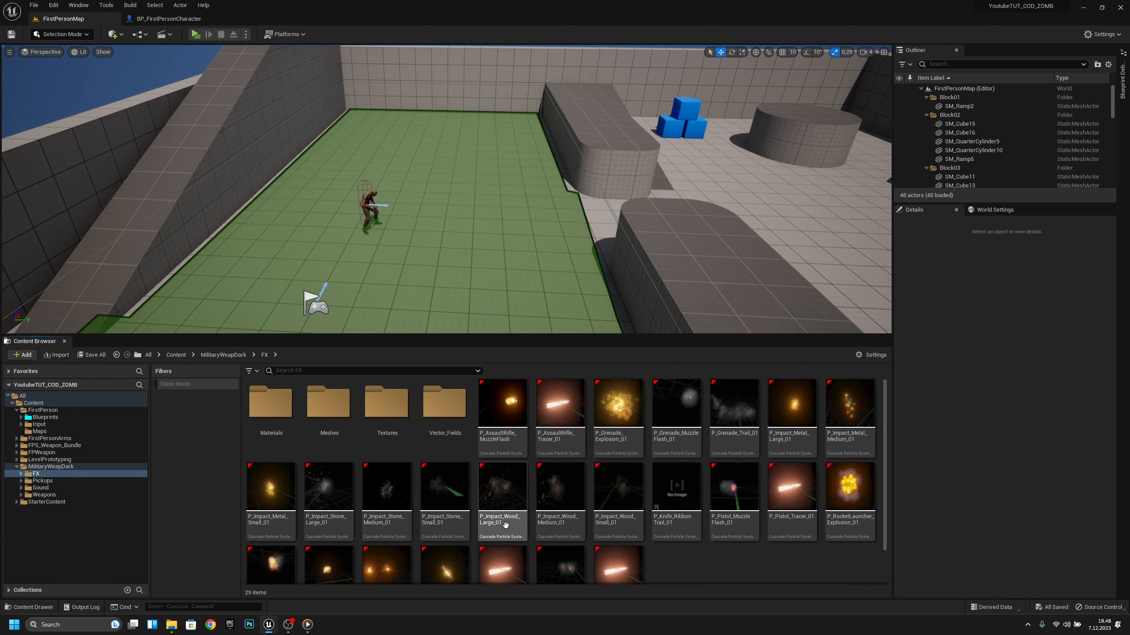
pyautogui.scroll(-1, 710, 568)
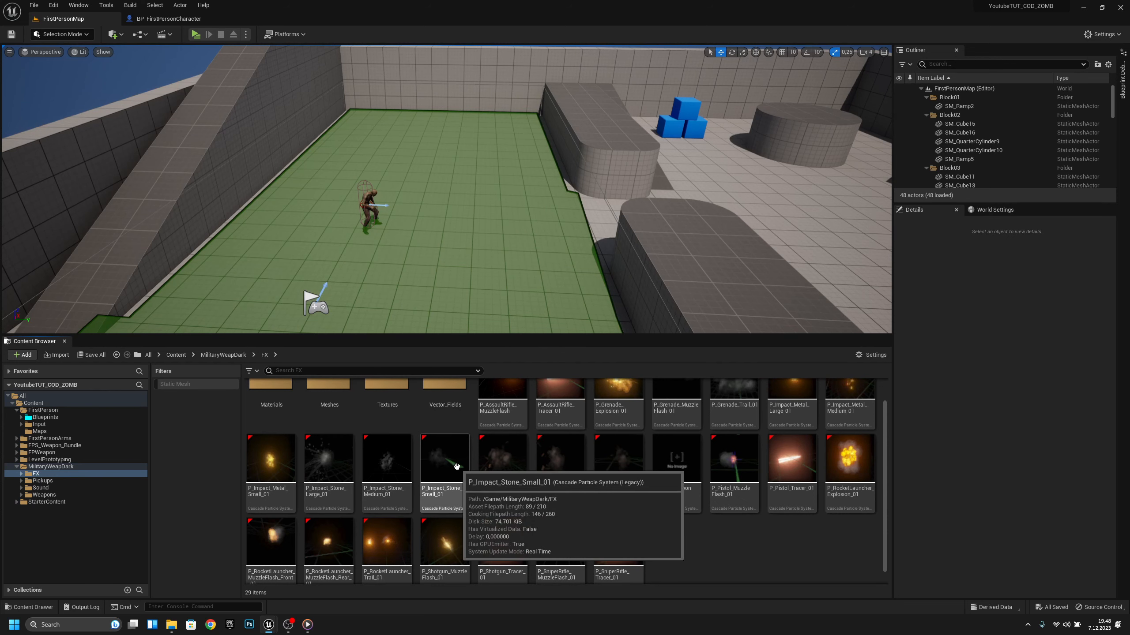
pyautogui.rightClick(328, 467)
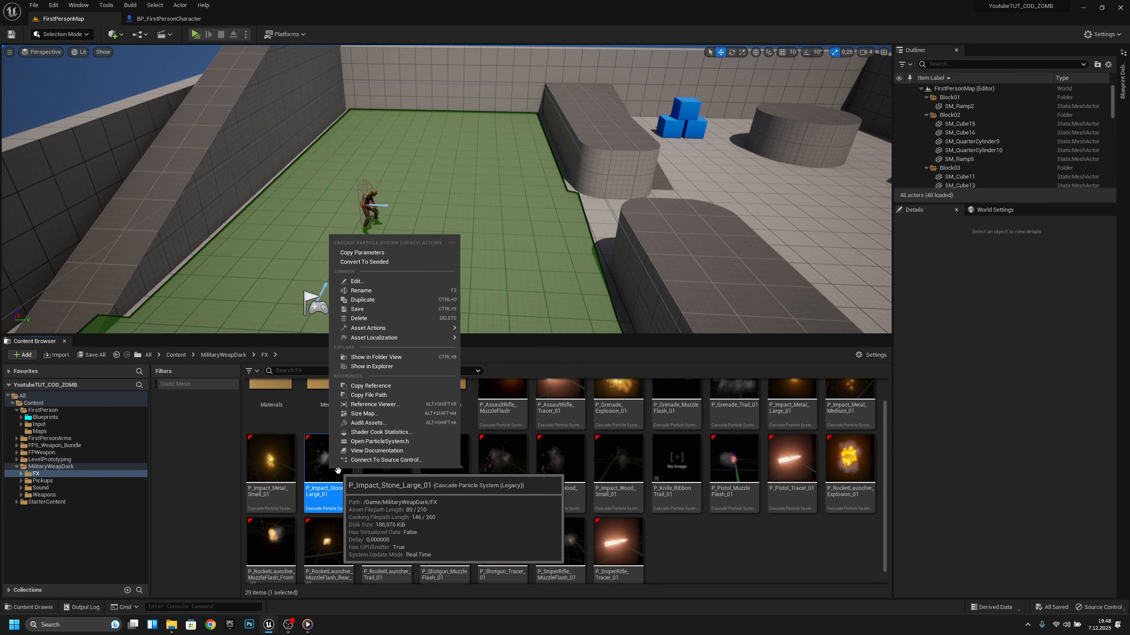
pyautogui.click(405, 303)
pyautogui.press('Return')
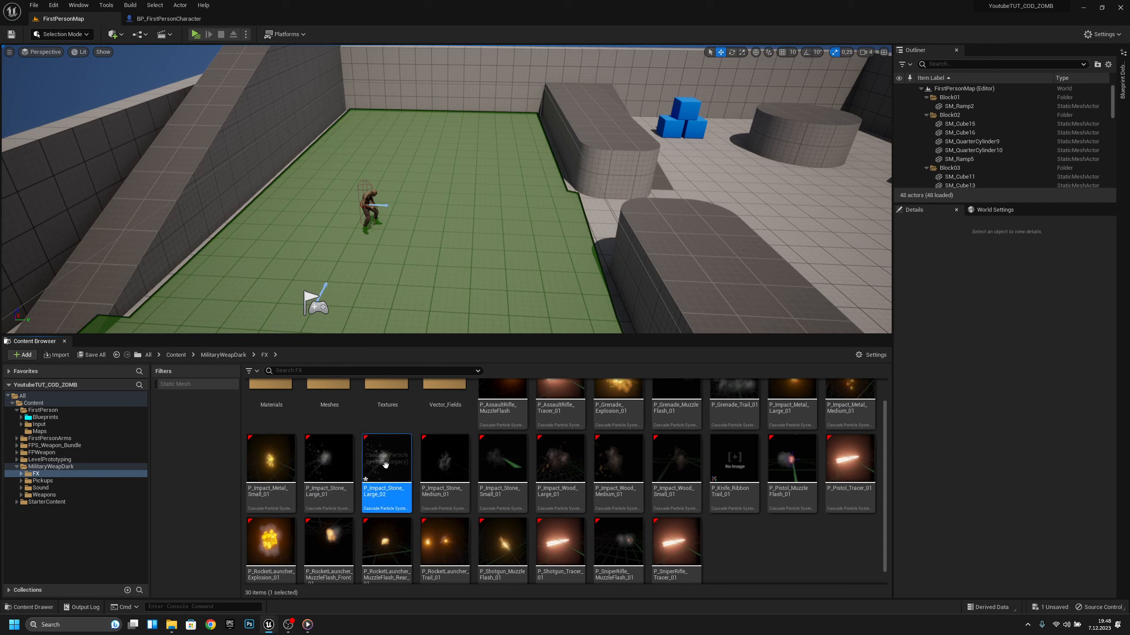
pyautogui.moveTo(386, 463); pyautogui.dragTo(64, 418)
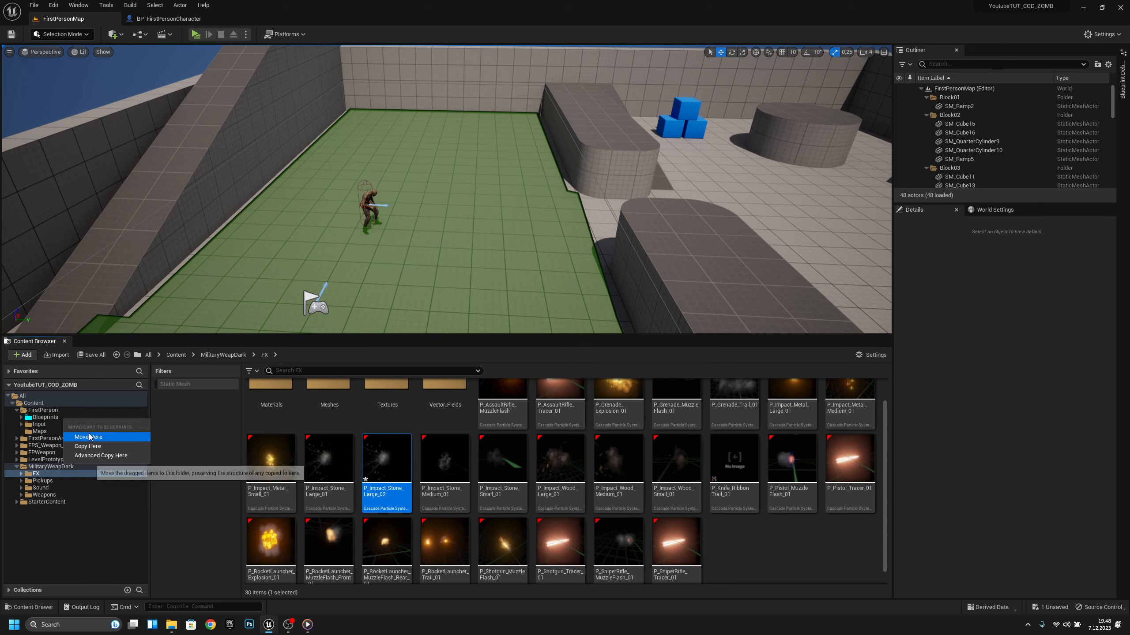
pyautogui.click(88, 437)
# Step: Create a folder named Effects in FirstPerson/Blueprints
pyautogui.click(16, 466)
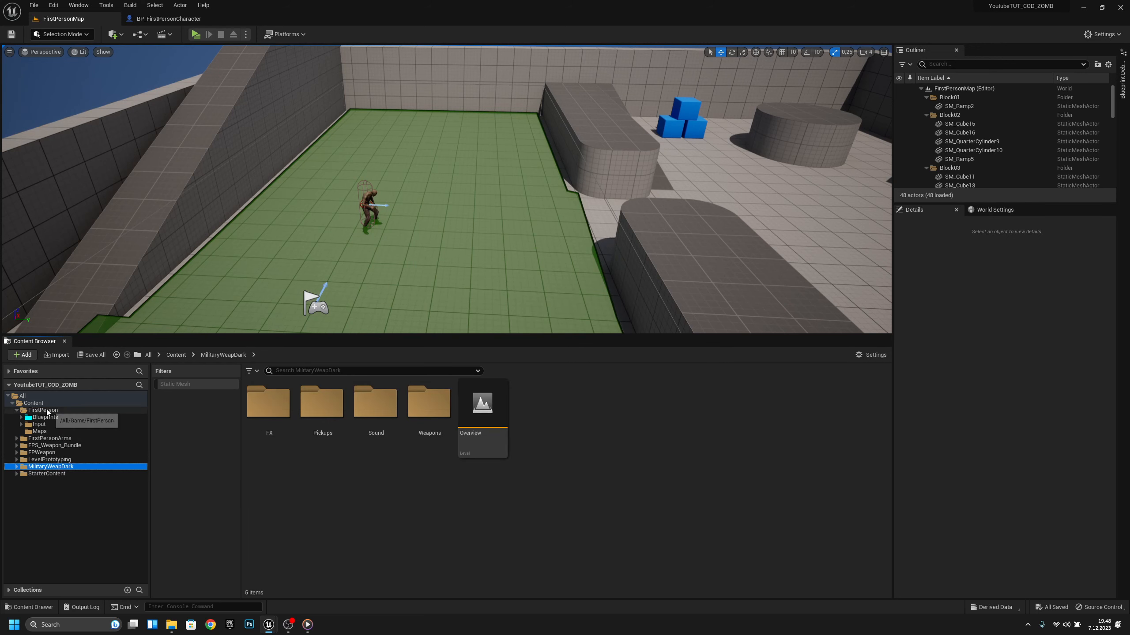
pyautogui.click(45, 417)
pyautogui.rightClick(504, 490)
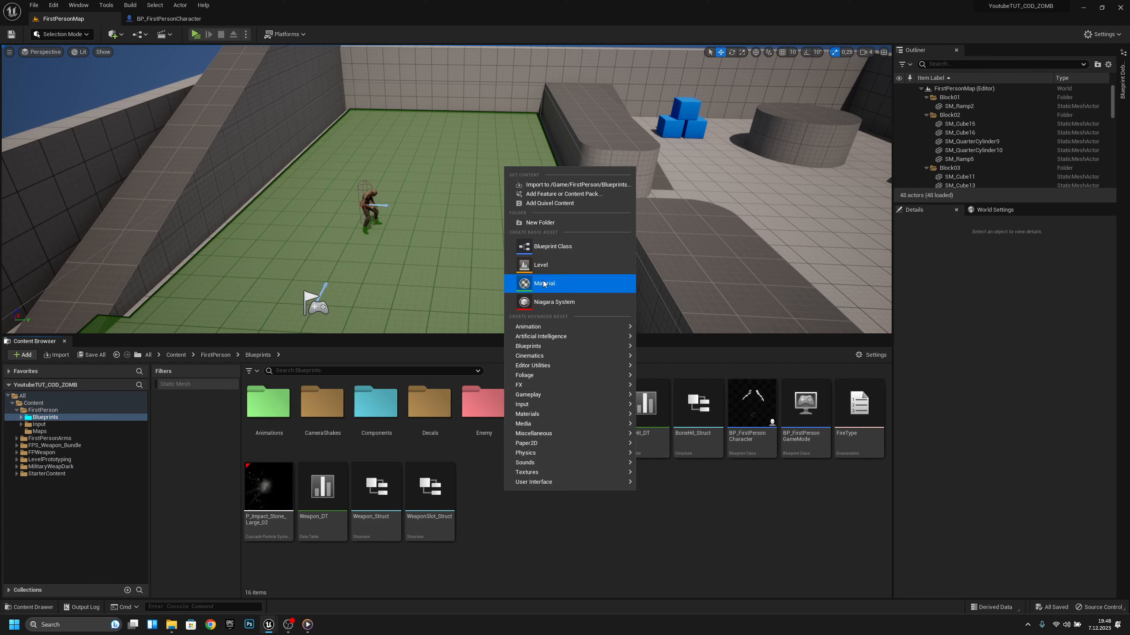
pyautogui.click(552, 222)
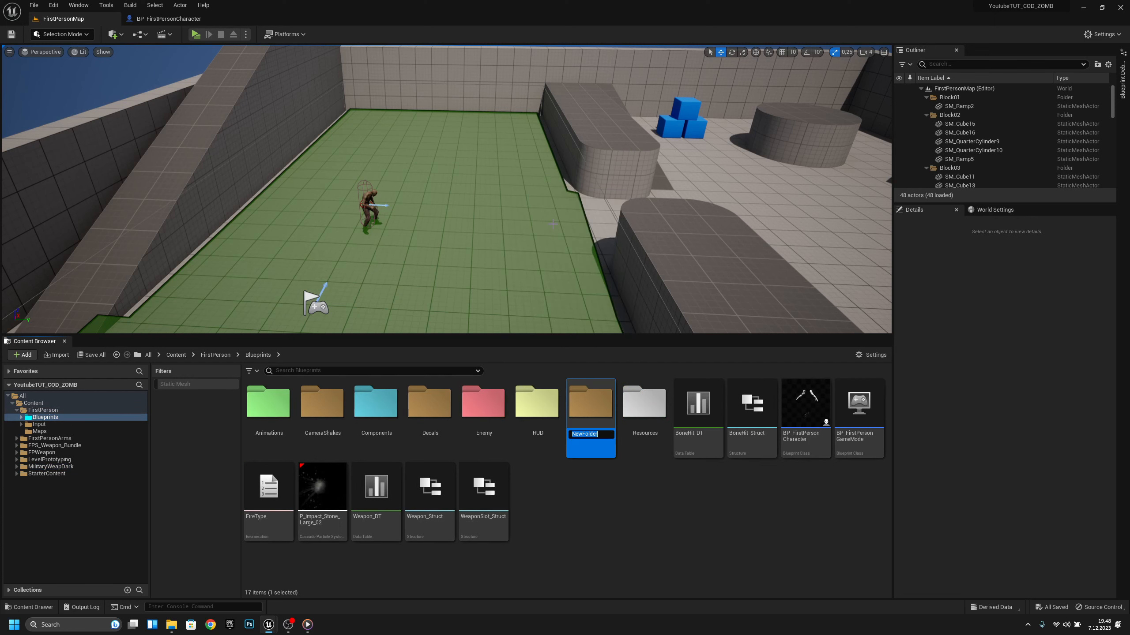
pyautogui.write('Effects')
pyautogui.press('Return')
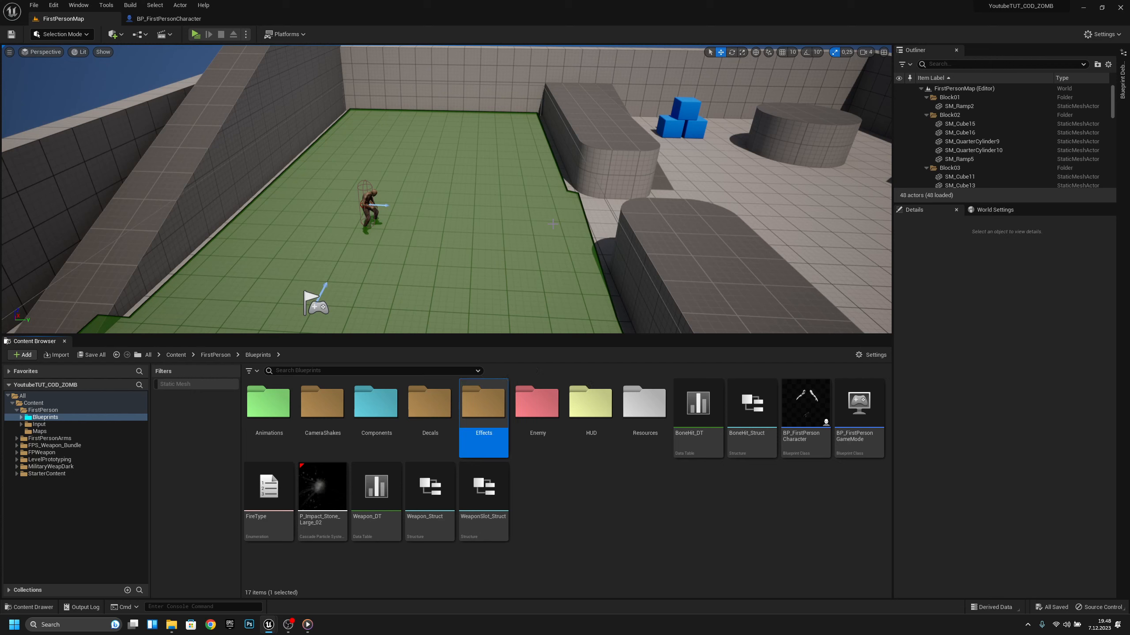
# Step: Move the copied stone impact particle system into the Effects folder and open it for editing
pyautogui.moveTo(322, 488); pyautogui.dragTo(503, 413)
pyautogui.click(503, 422)
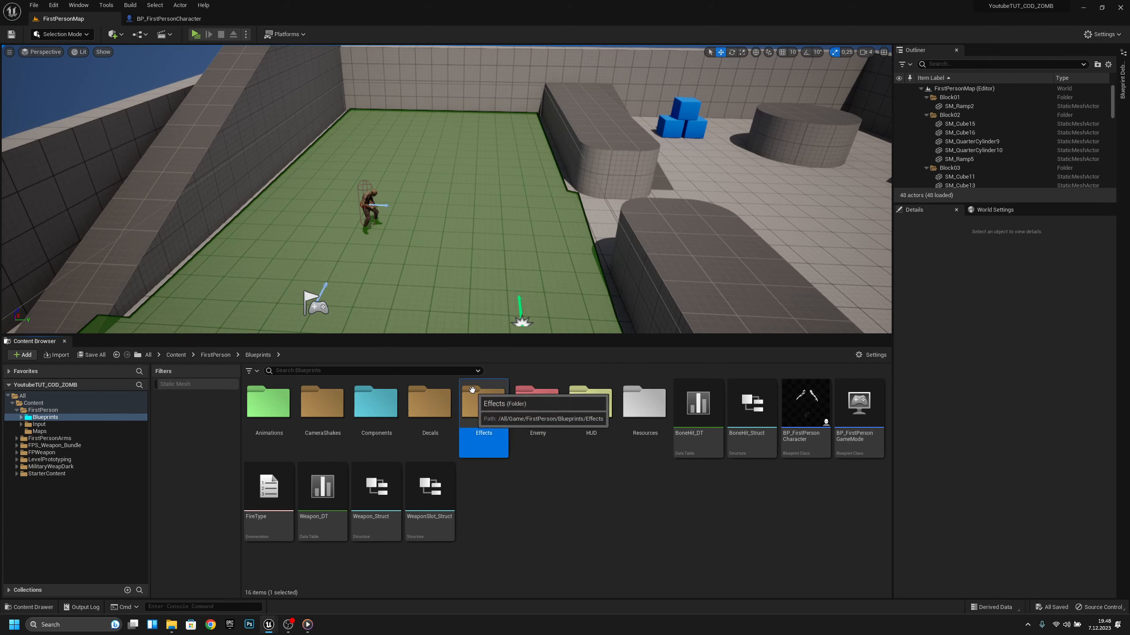
pyautogui.doubleClick(483, 405)
pyautogui.doubleClick(280, 410)
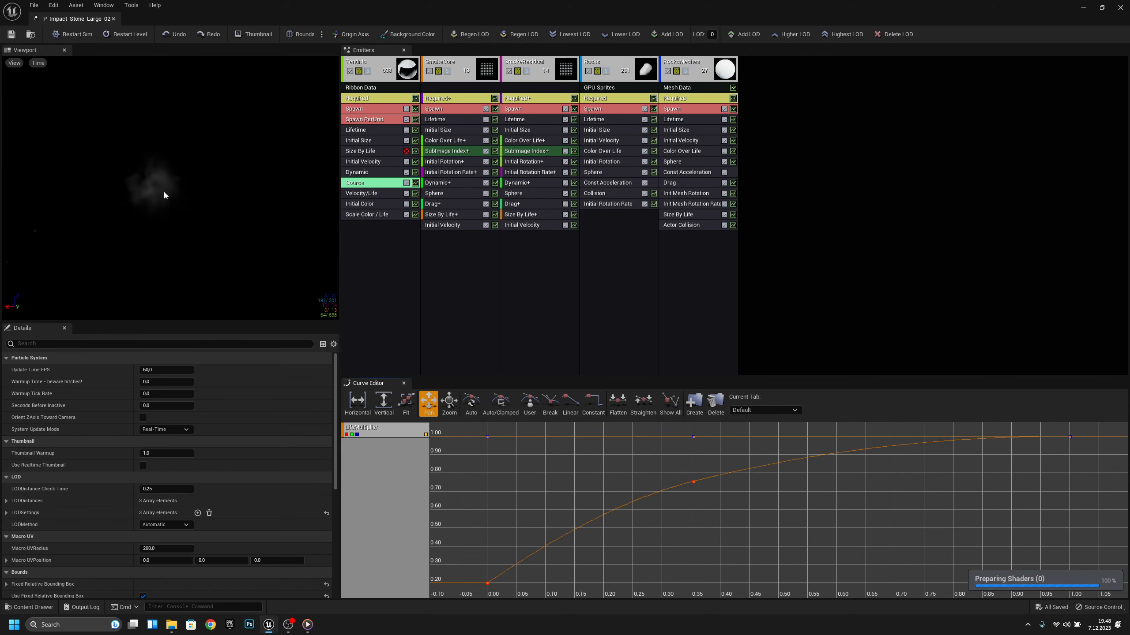
# Step: Disable the SmokeCore, SmokeResidual, Rocks and RocksMeshes emitters and delete the Tendrils emitter
pyautogui.click(430, 71)
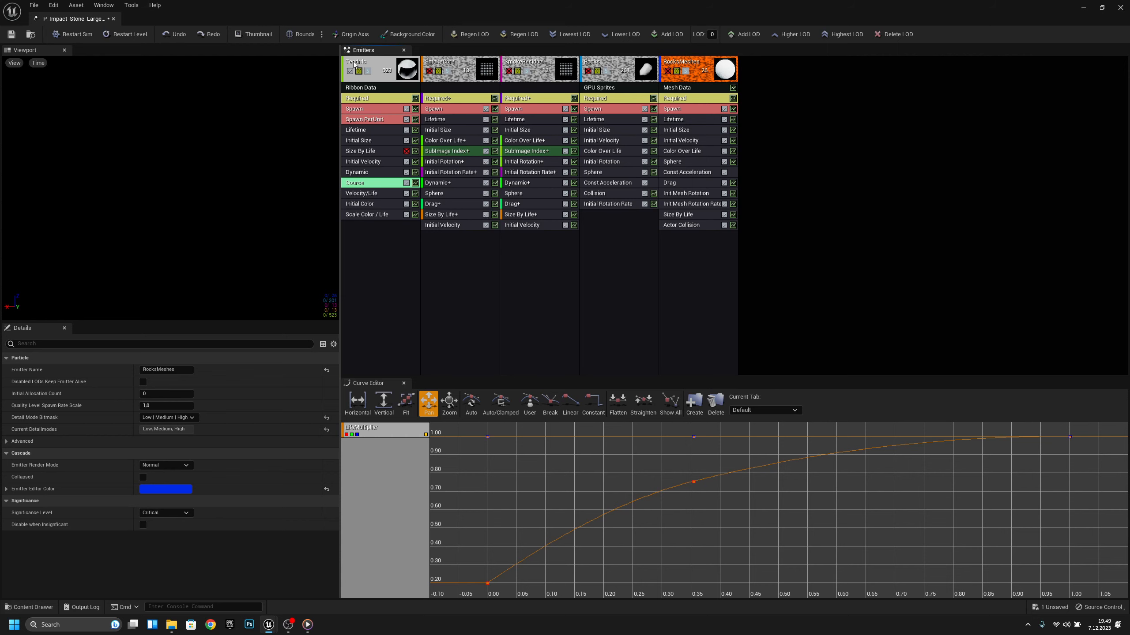
pyautogui.rightClick(390, 69)
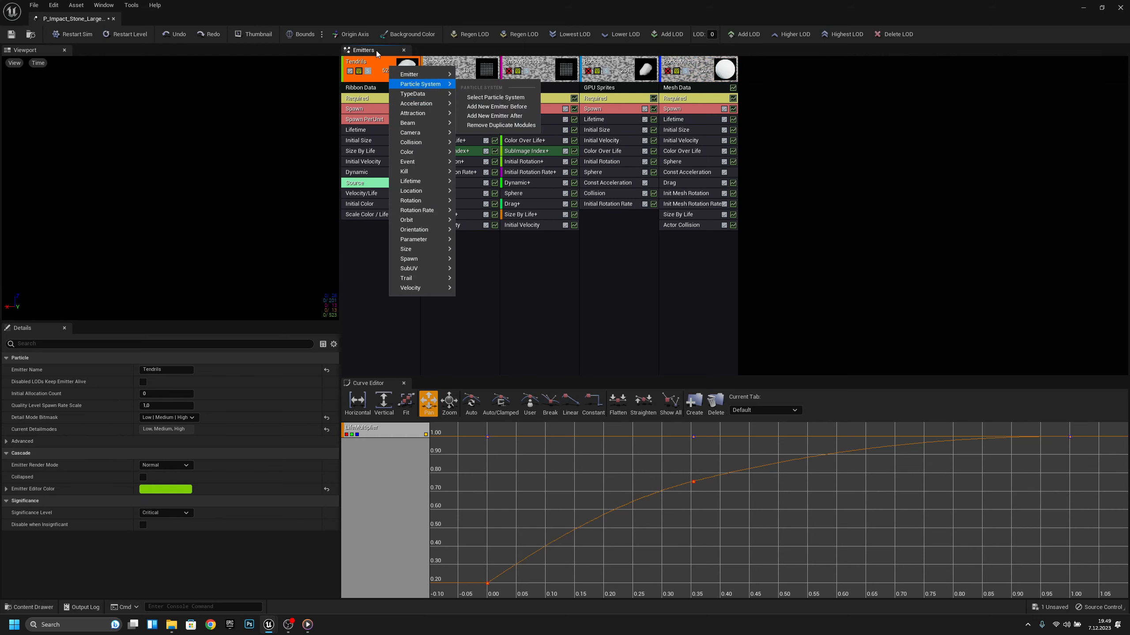
pyautogui.click(380, 62)
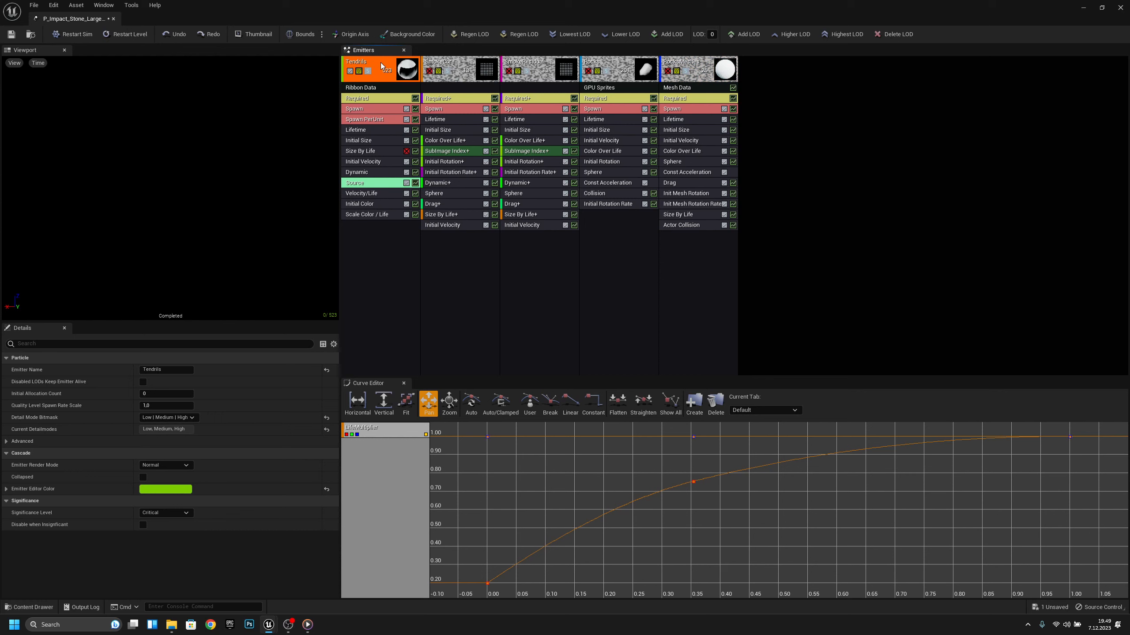
pyautogui.press('Delete')
pyautogui.click(581, 331)
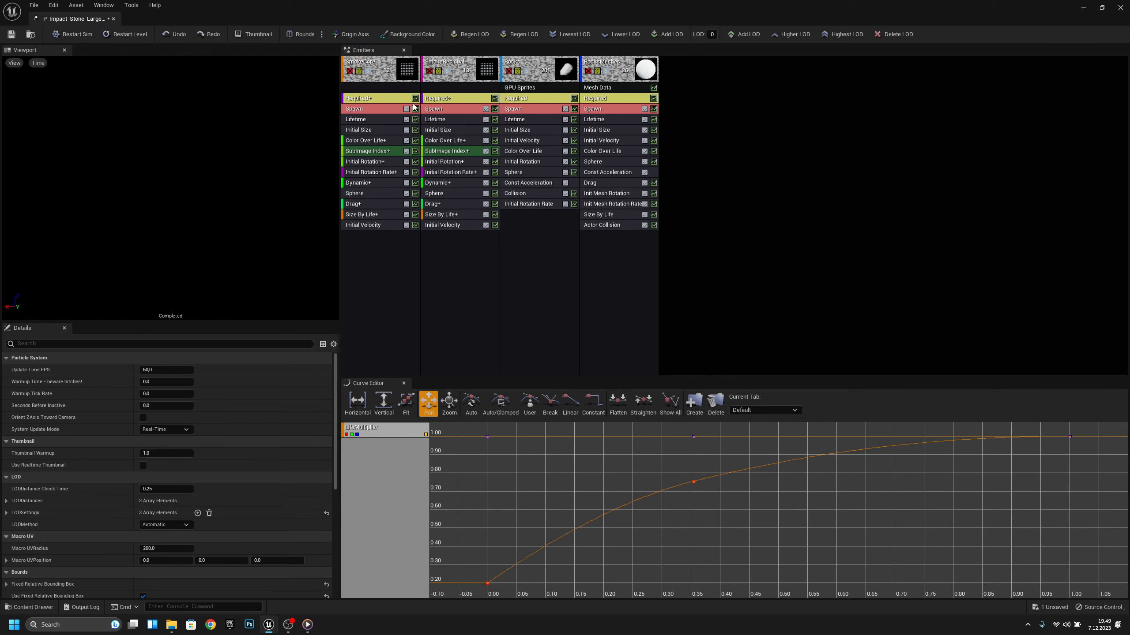
# Step: Enable the SmokeCore emitter and set its Color Over Life constant to dark red (R 0.572917, G 0, B 0)
pyautogui.click(398, 76)
pyautogui.click(349, 72)
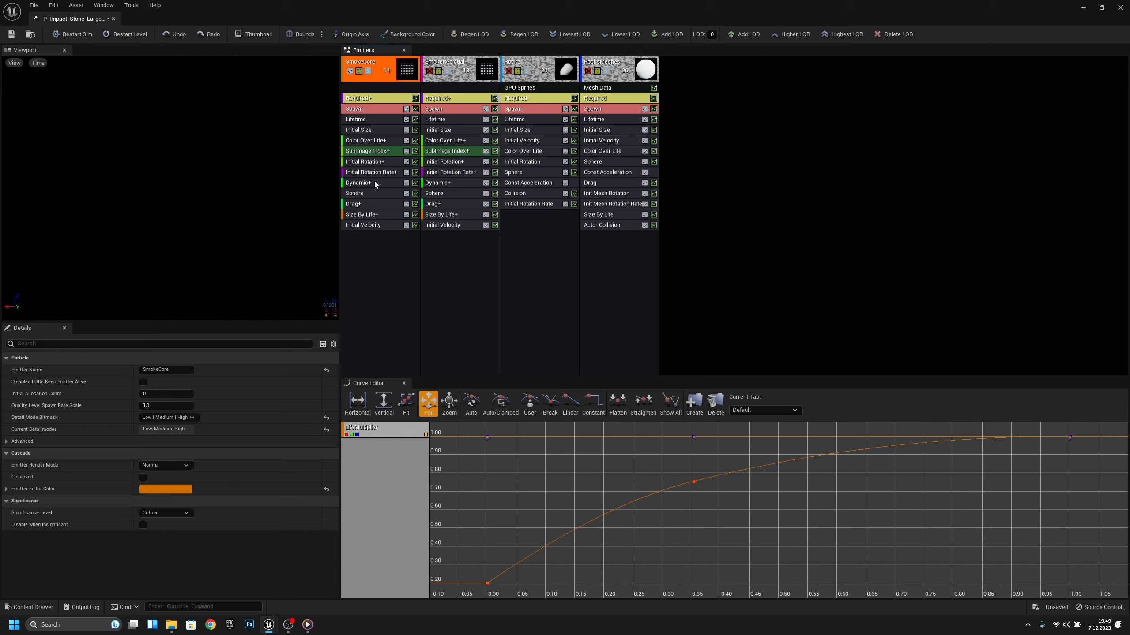
pyautogui.click(378, 140)
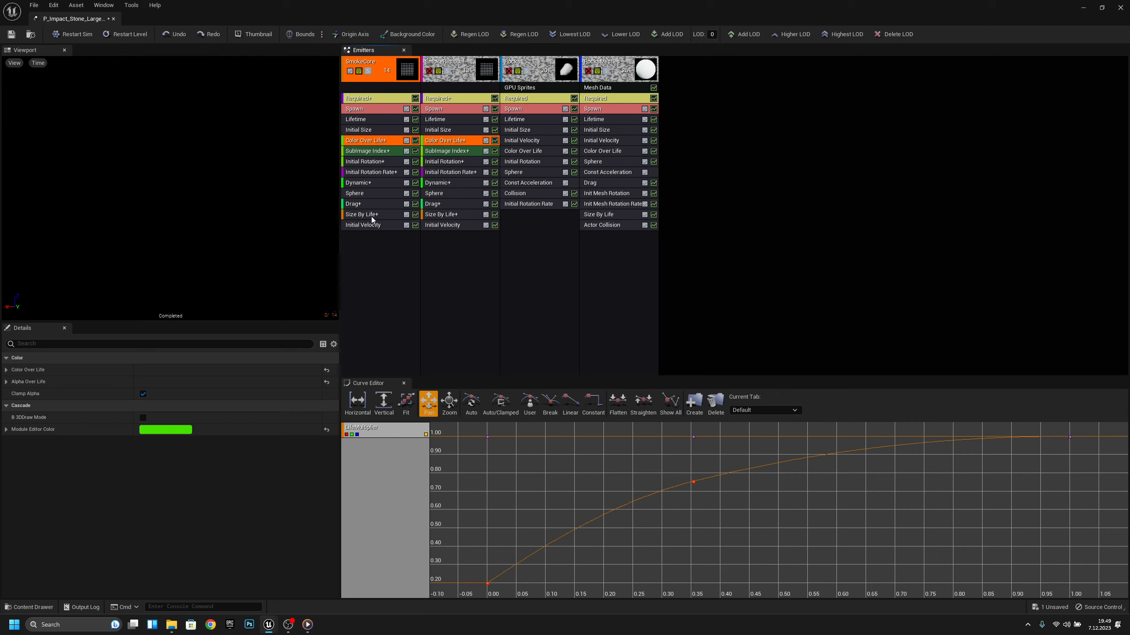
pyautogui.click(6, 370)
pyautogui.click(14, 382)
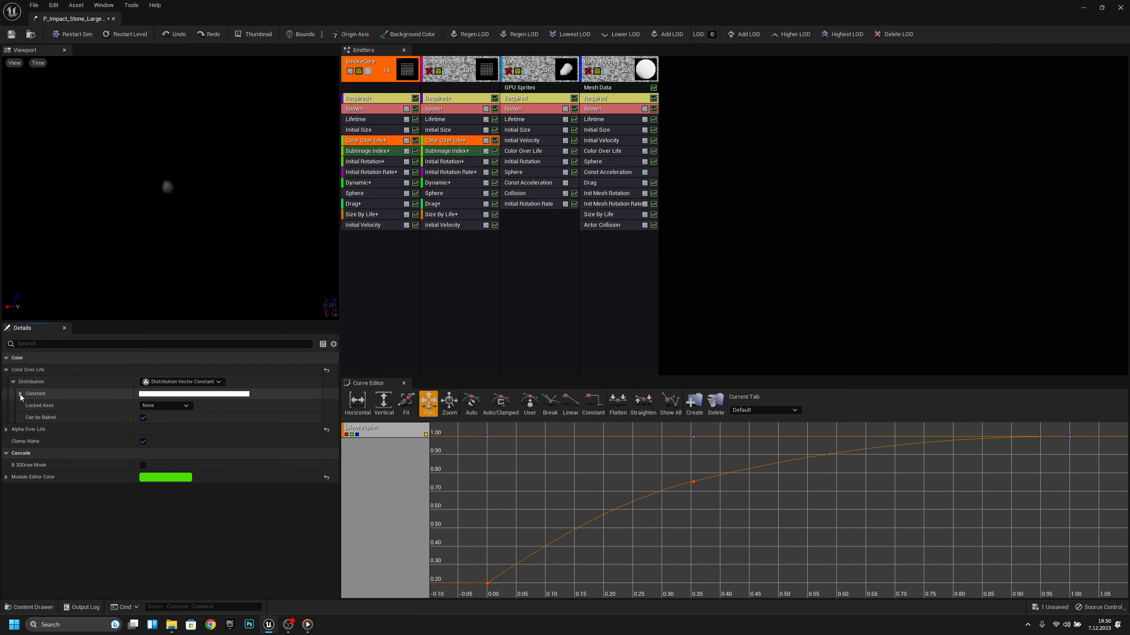
pyautogui.click(20, 394)
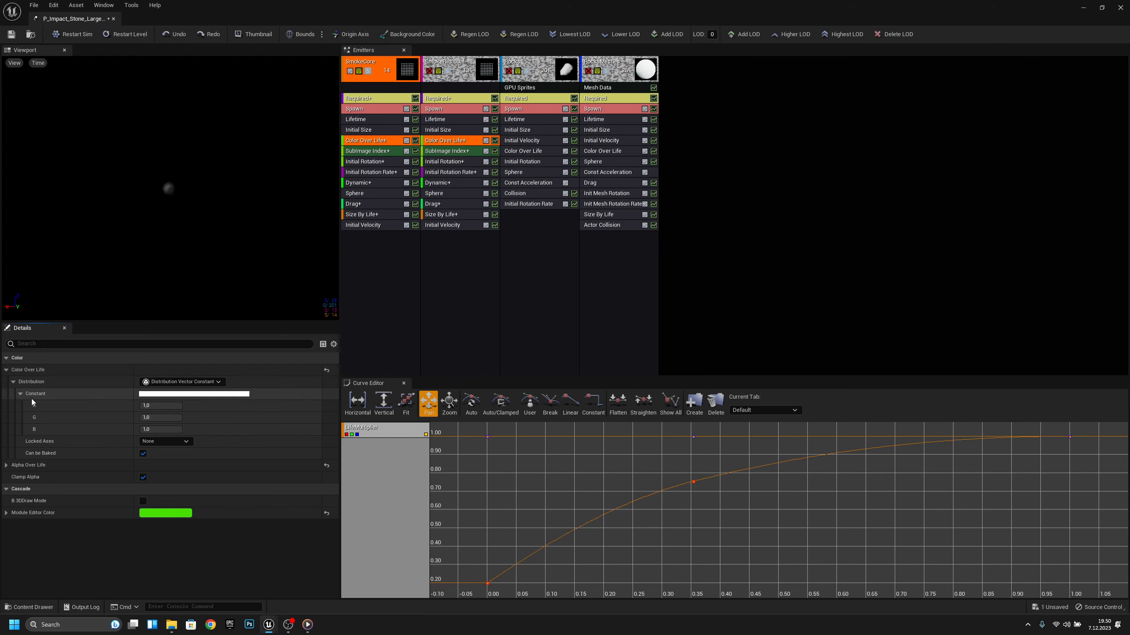
pyautogui.click(159, 394)
pyautogui.moveTo(272, 418); pyautogui.dragTo(289, 449)
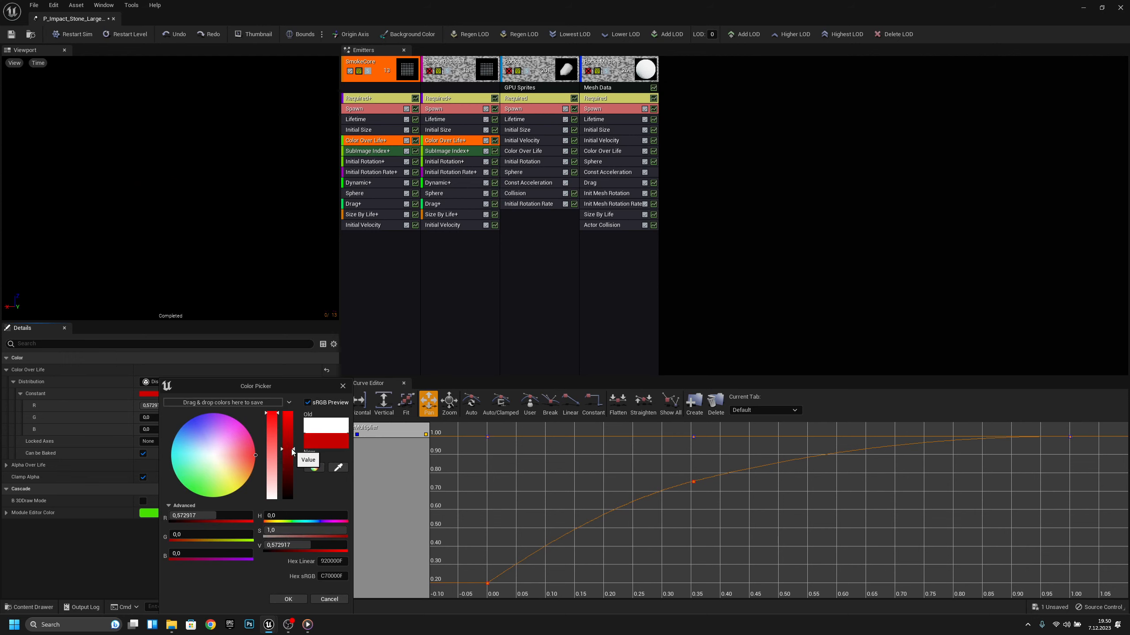
pyautogui.click(288, 599)
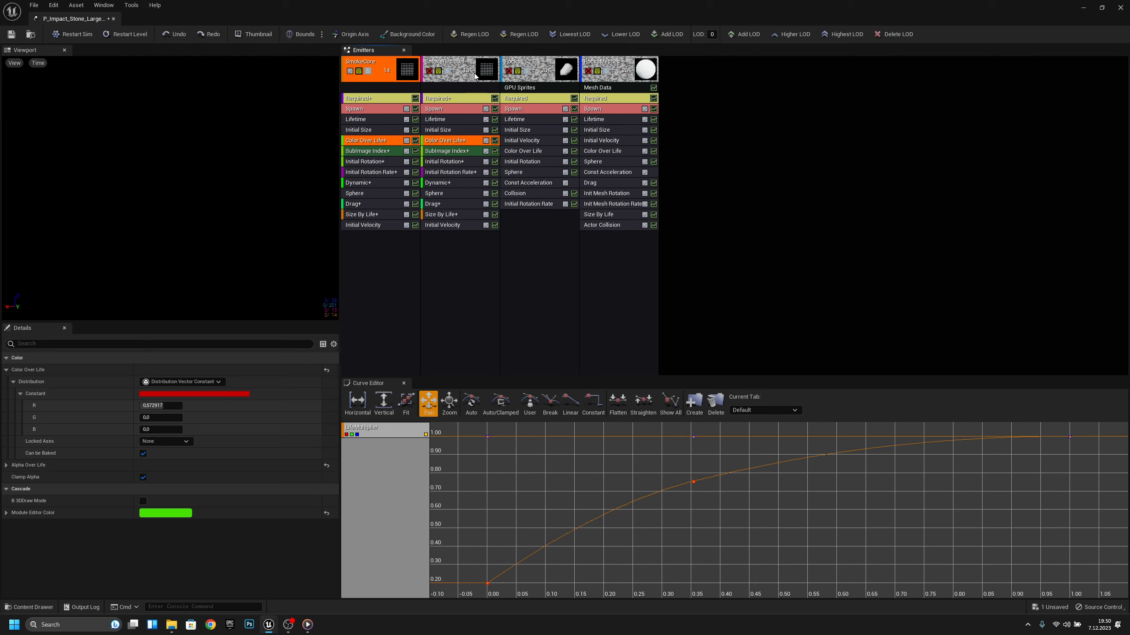
# Step: Enable the SmokeResidual emitter and inspect its Color Over Life settings
pyautogui.click(430, 71)
pyautogui.click(447, 141)
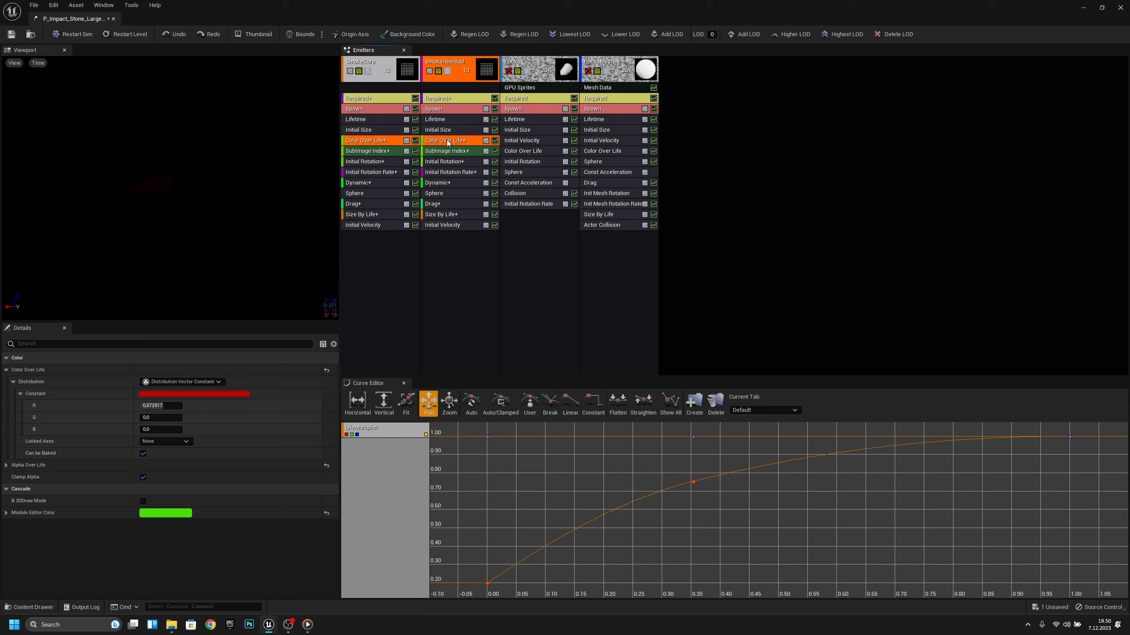
pyautogui.click(453, 152)
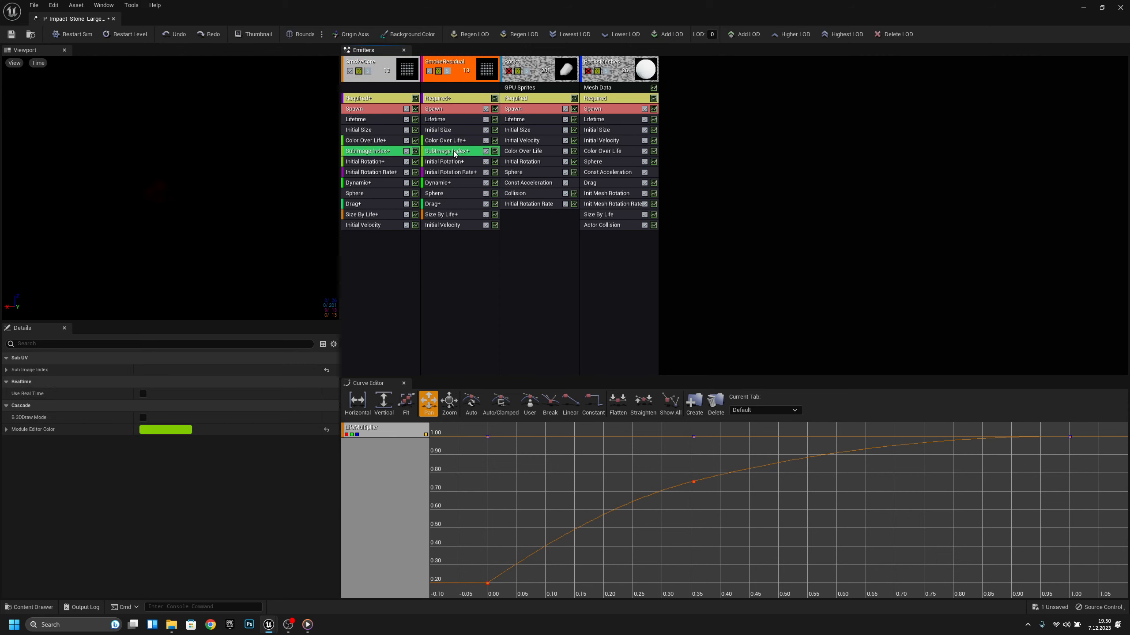
pyautogui.click(454, 142)
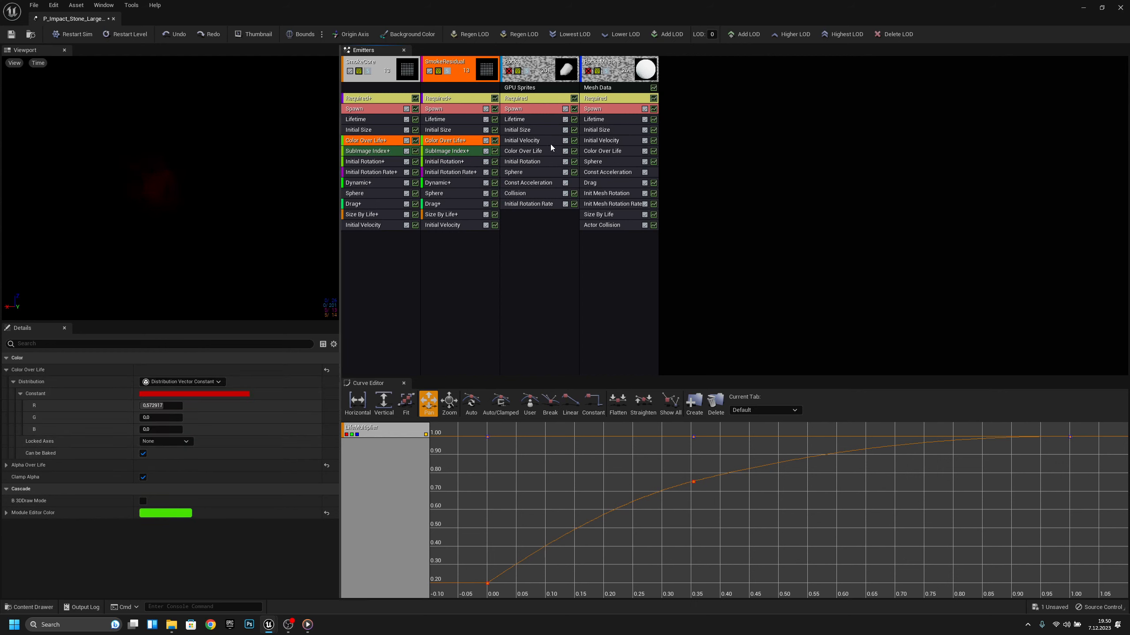
# Step: Enable the Rocks emitter and set its Color Over Life constant to dark red (R 0.234375, G 0, B 0)
pyautogui.click(523, 151)
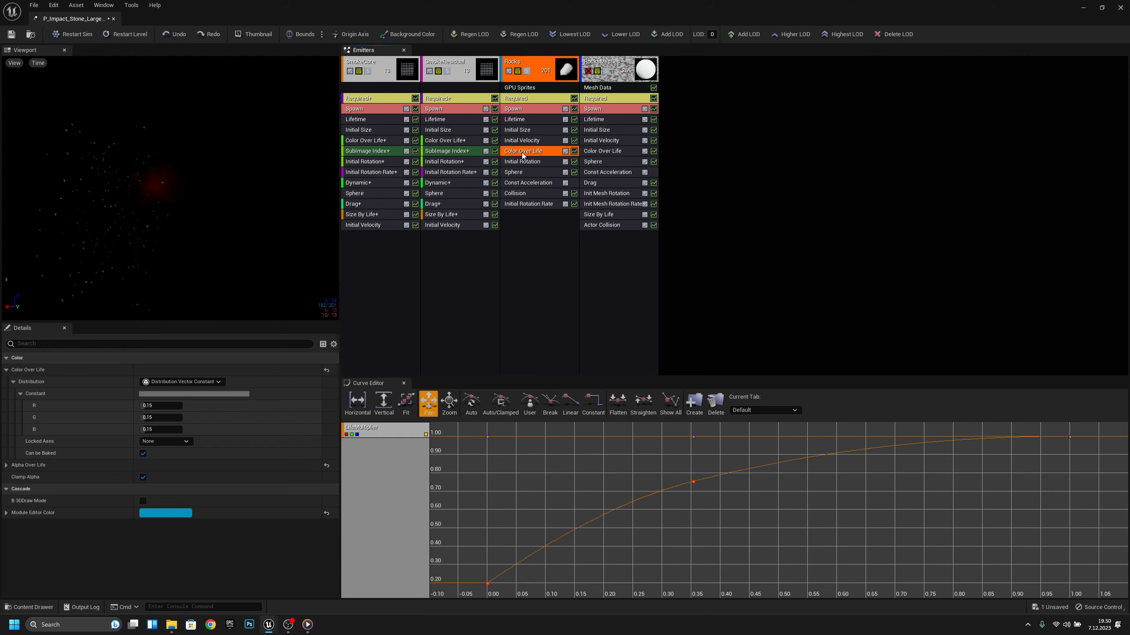
pyautogui.click(157, 396)
pyautogui.moveTo(270, 443); pyautogui.dragTo(270, 413)
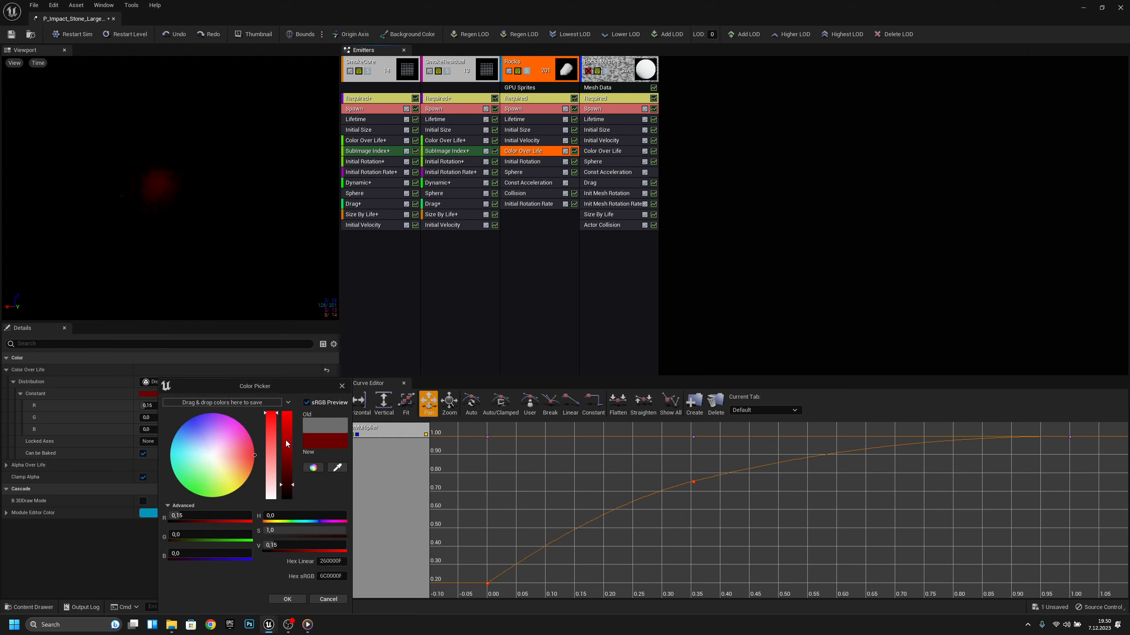
pyautogui.moveTo(286, 485)
pyautogui.mouseDown()
pyautogui.moveTo(289, 440)
pyautogui.moveTo(289, 482)
pyautogui.mouseUp()
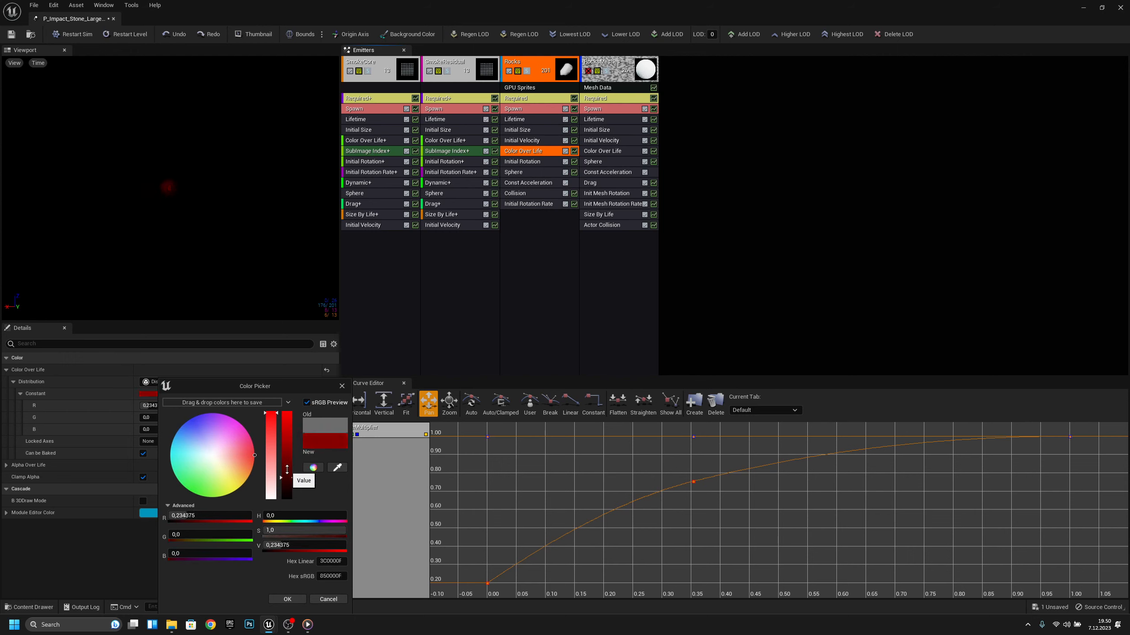
pyautogui.click(287, 599)
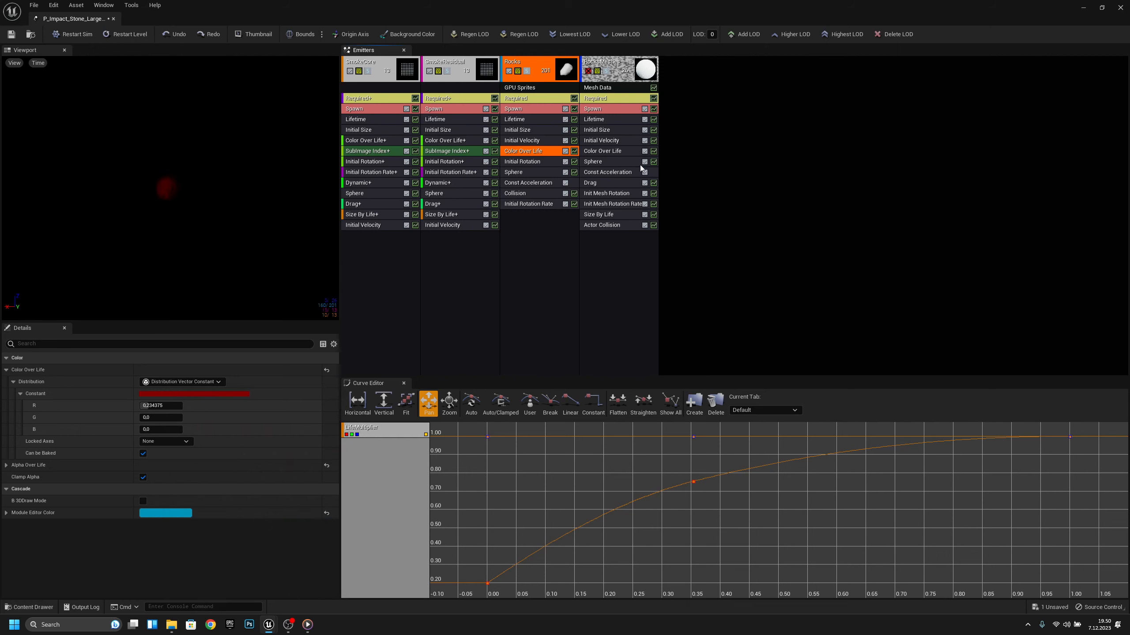
# Step: Set the RocksMeshes emitter's Color Over Life constant to red (R 0.447917, G 0, B 0)
pyautogui.click(622, 151)
pyautogui.click(240, 395)
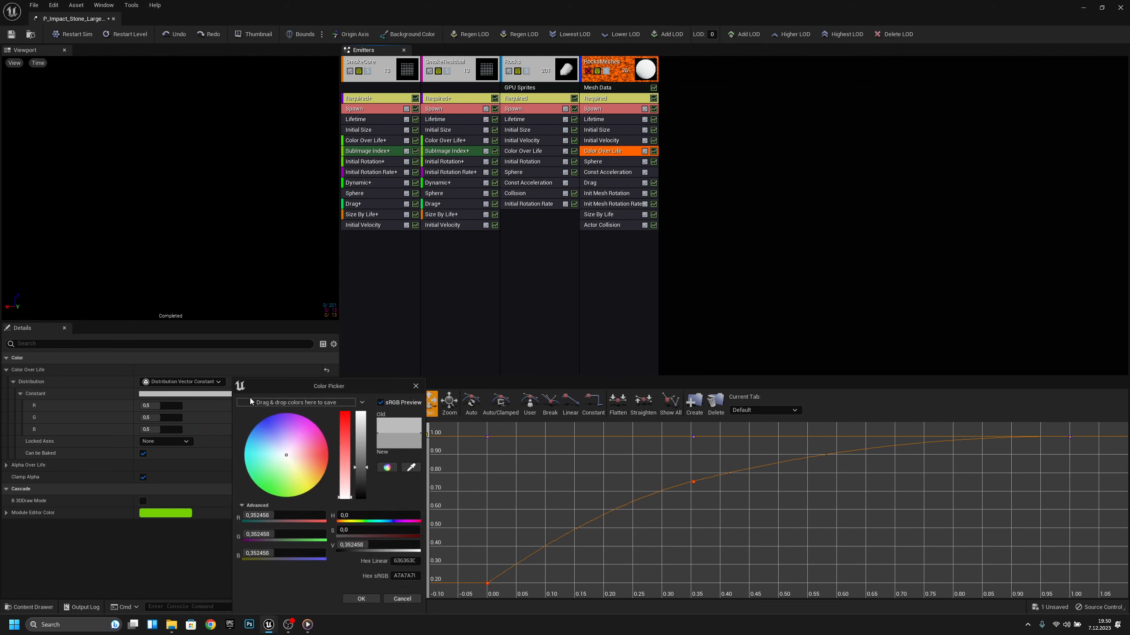
pyautogui.moveTo(344, 447); pyautogui.dragTo(344, 412)
pyautogui.click(361, 460)
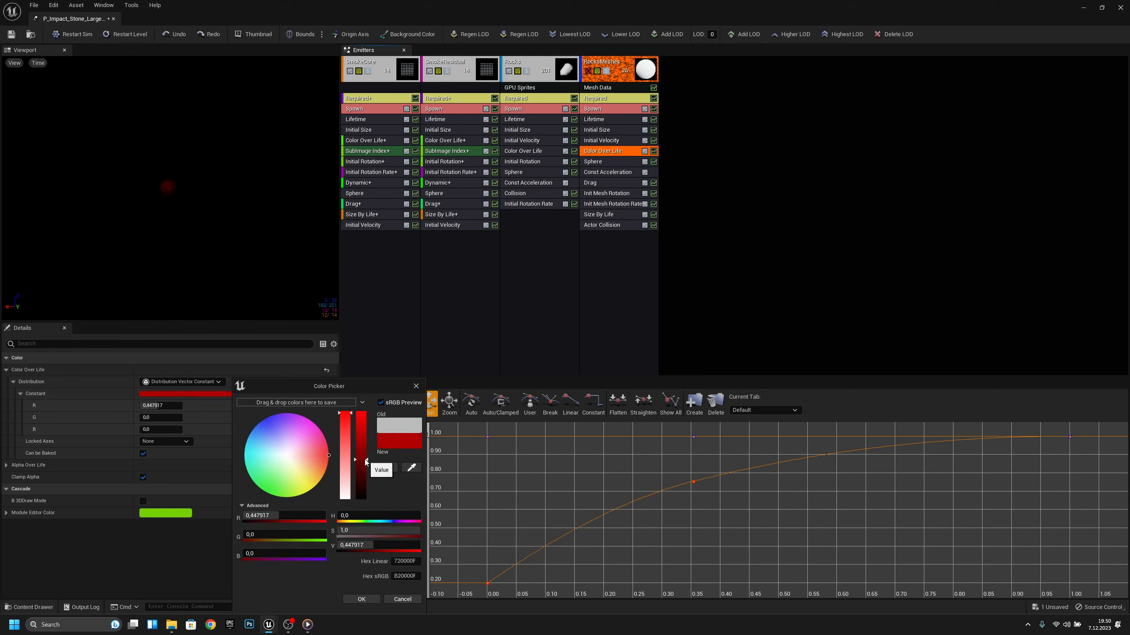
pyautogui.click(361, 599)
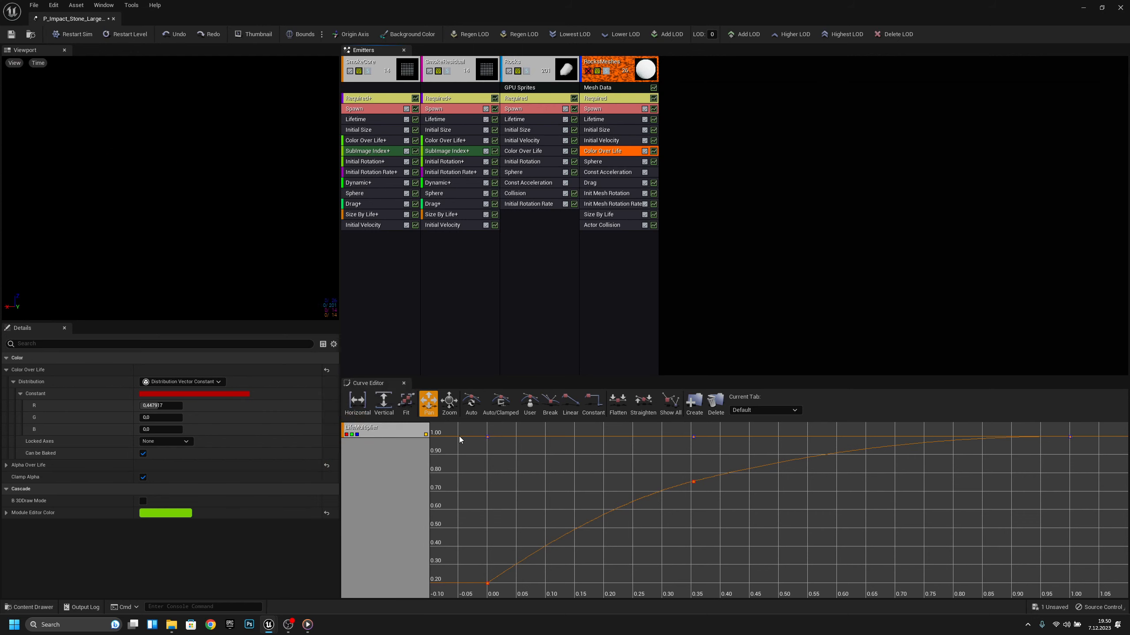
# Step: Set the SmokeResidual emitter's Lifetime distribution to a minimum of 0.4 and a maximum of 0.6
pyautogui.click(465, 65)
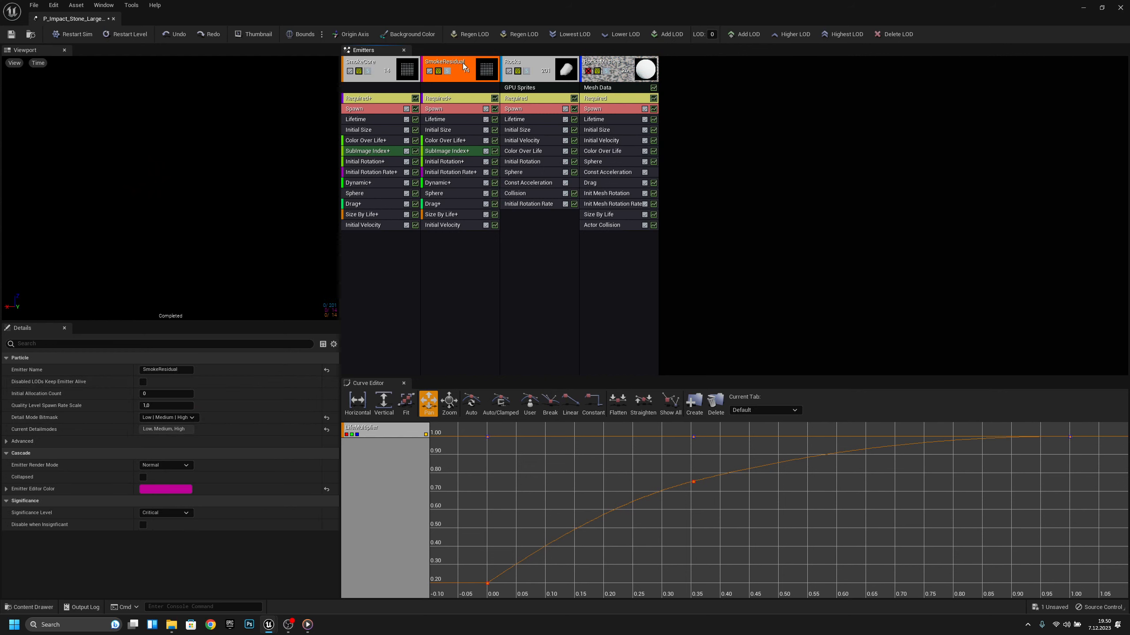
pyautogui.click(453, 119)
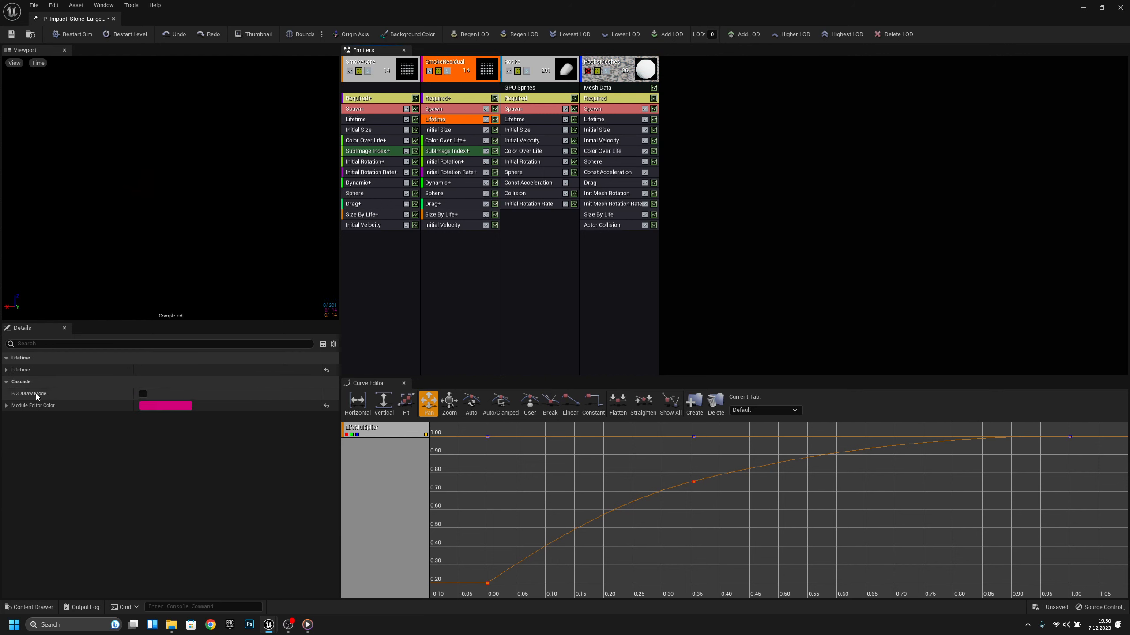
pyautogui.click(13, 382)
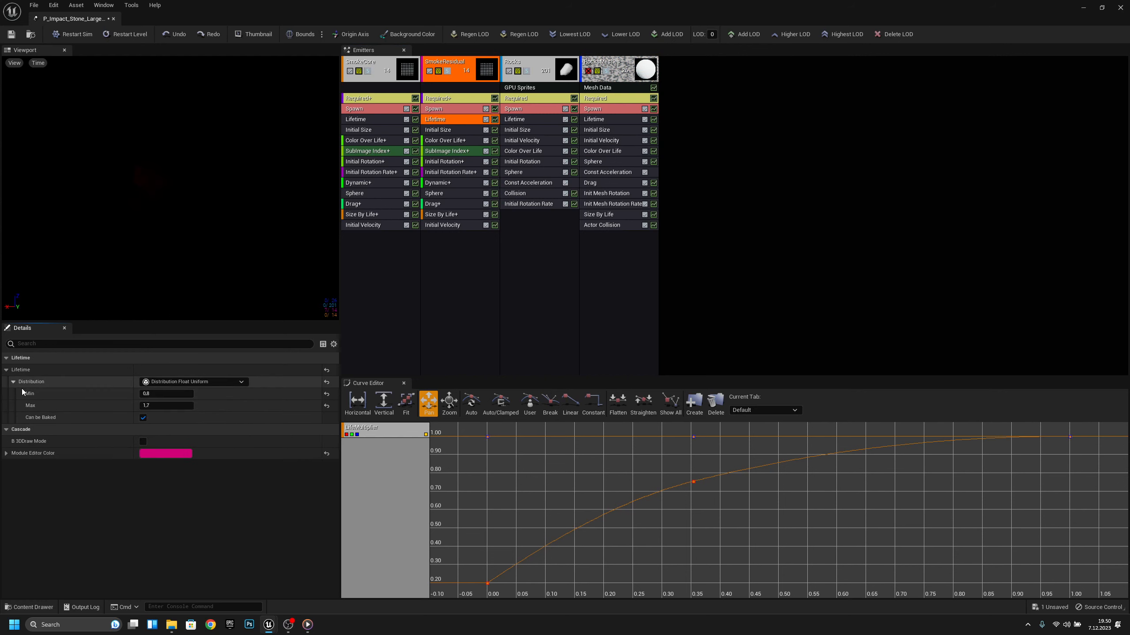
pyautogui.click(174, 393)
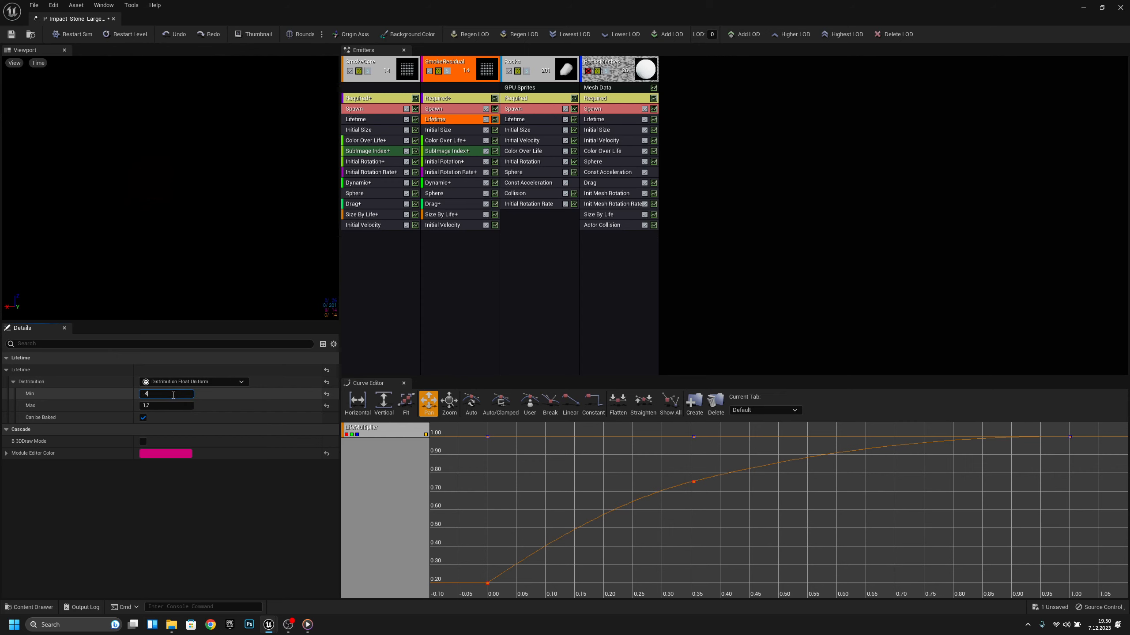
pyautogui.click(175, 406)
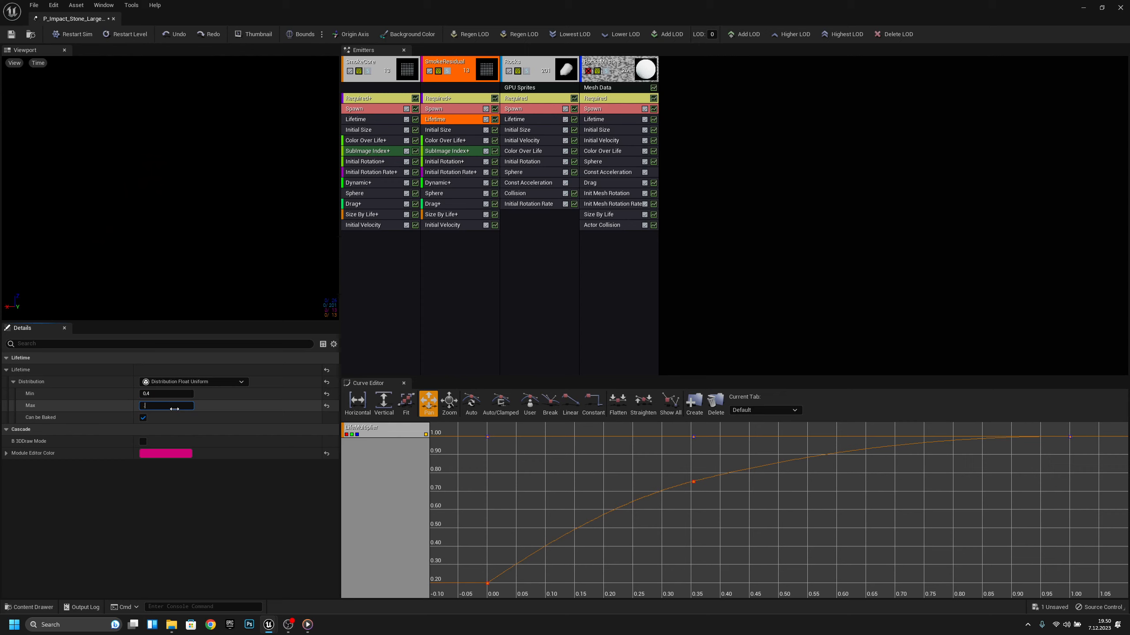
pyautogui.write('0,6')
pyautogui.press('Return')
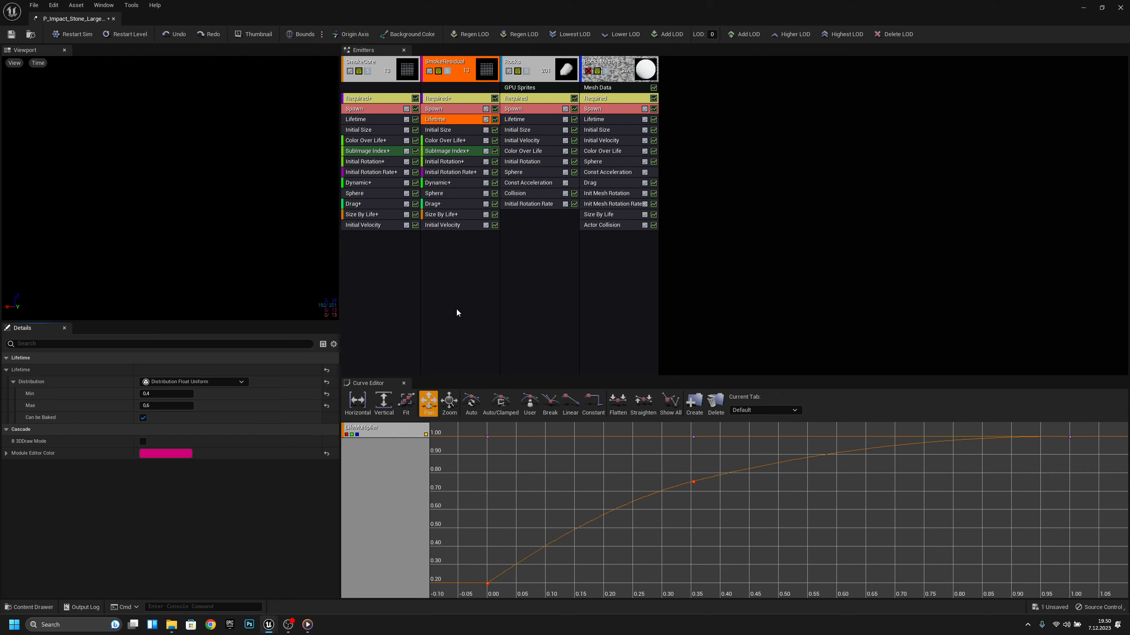
# Step: Save and close the particle system, and rename its asset in the Effects folder to P_Blood
pyautogui.click(13, 34)
pyautogui.click(114, 18)
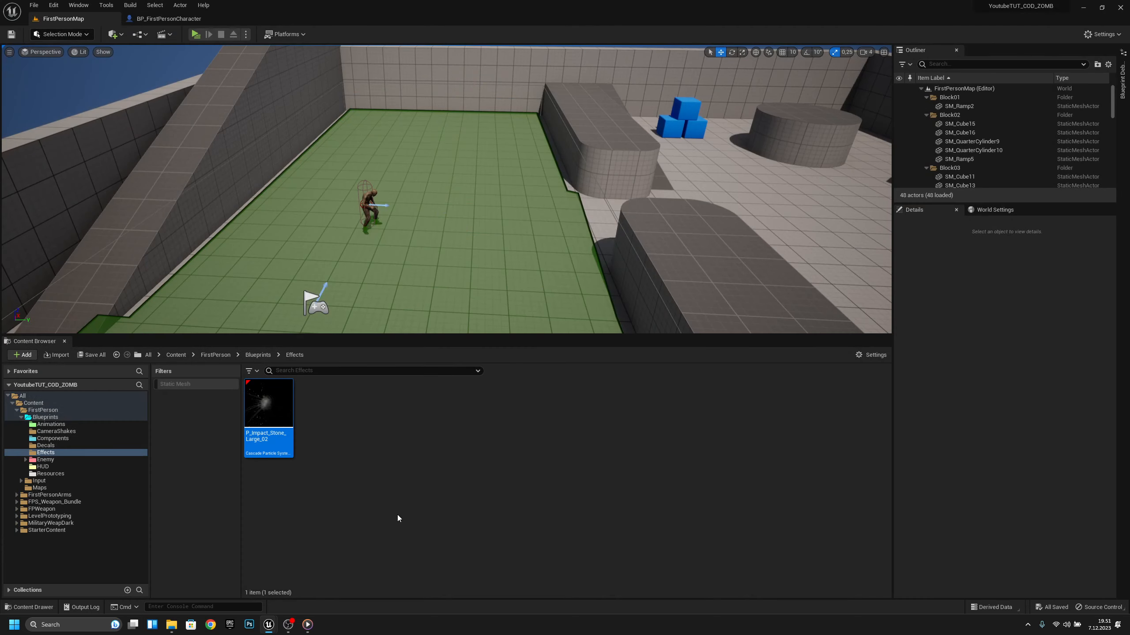
pyautogui.click(274, 436)
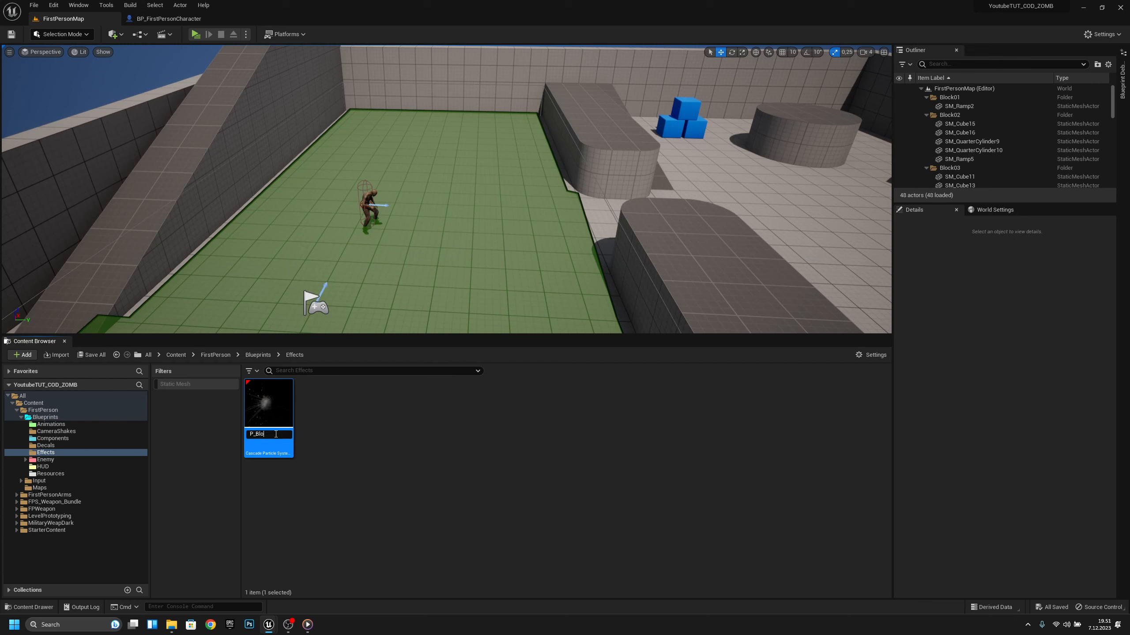
pyautogui.press('Return')
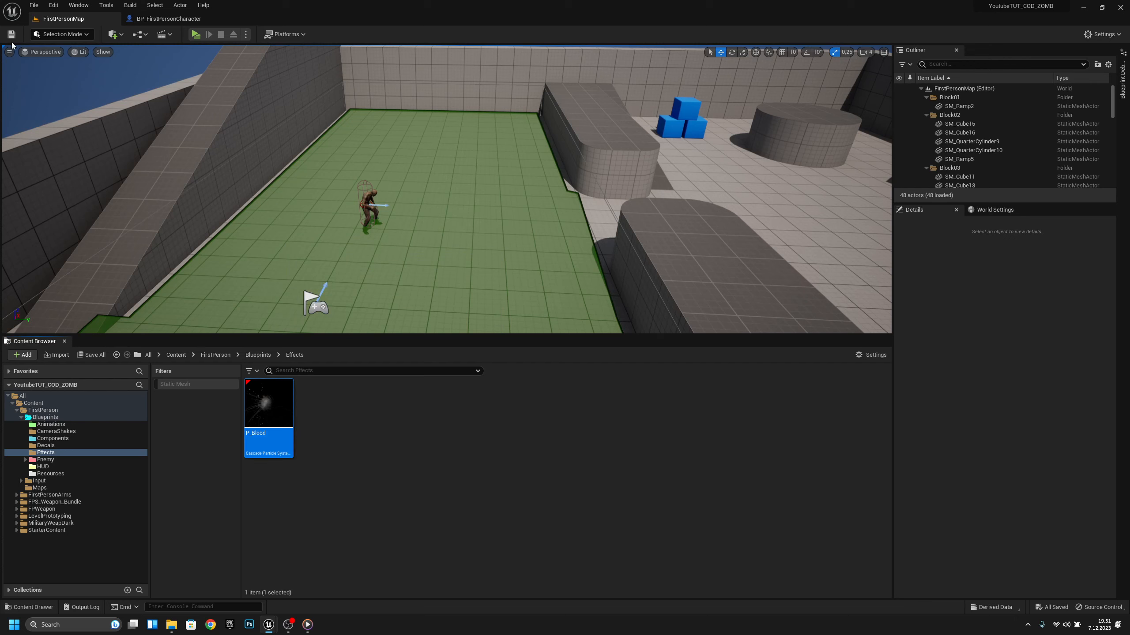
# Step: In BP_FirstPersonCharacter, open the Shoot Hit Get Material or Actor function from its call in the Fire_Trace graph
pyautogui.click(175, 20)
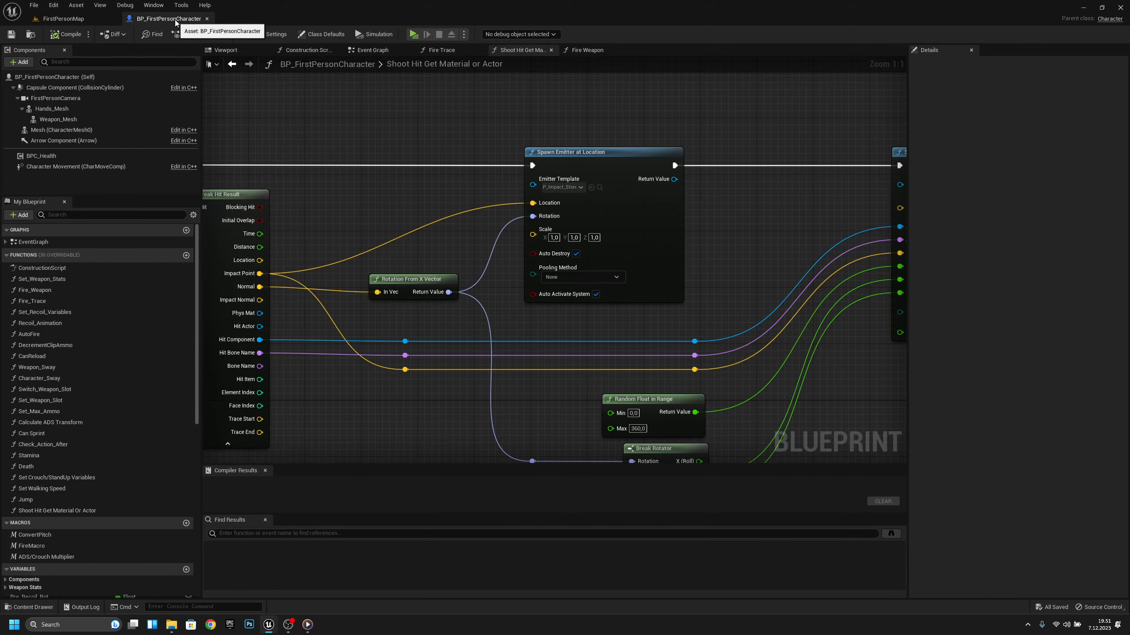
pyautogui.moveTo(330, 252); pyautogui.dragTo(456, 161, button='right')
pyautogui.scroll(-2, 456, 161)
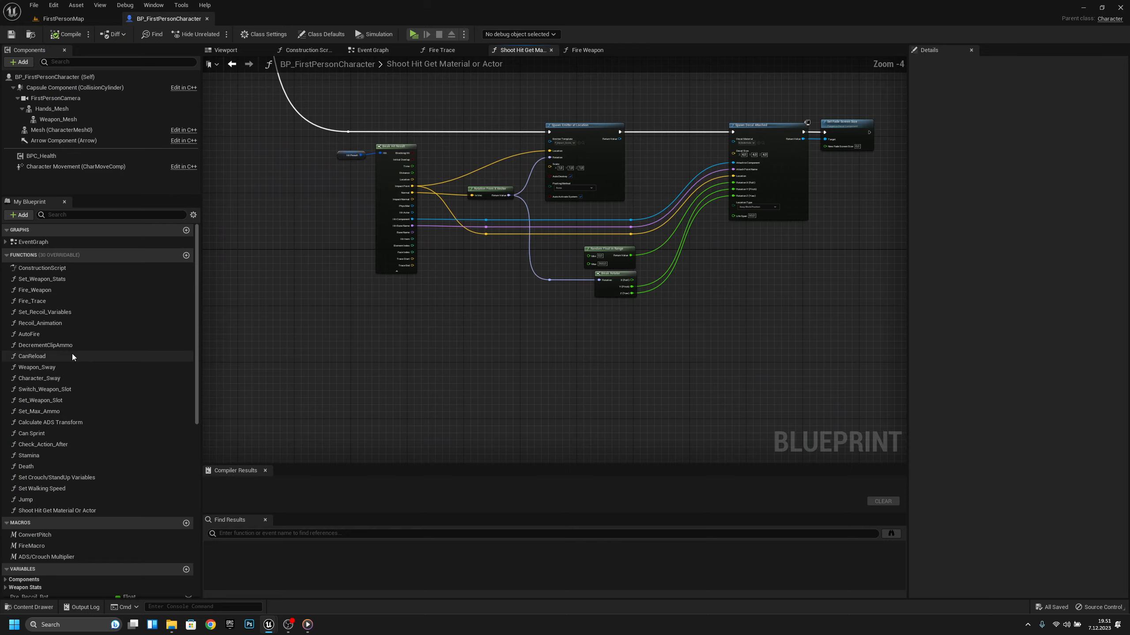
pyautogui.doubleClick(47, 302)
pyautogui.moveTo(572, 363); pyautogui.dragTo(734, 302, button='right')
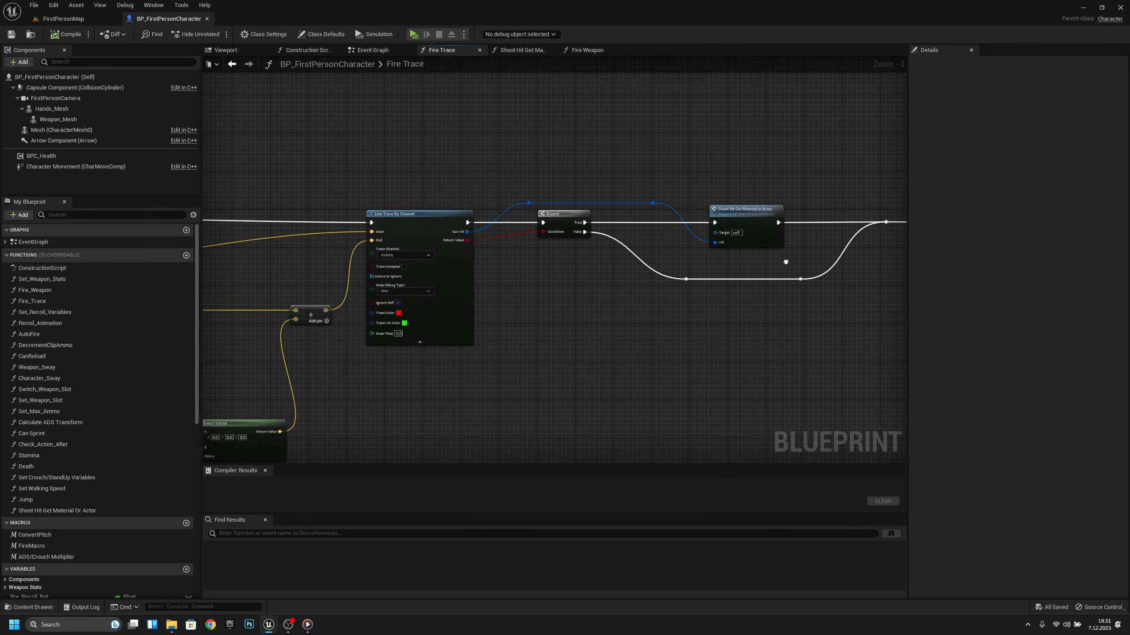
pyautogui.moveTo(784, 262); pyautogui.dragTo(525, 248, button='right')
pyautogui.scroll(2, 503, 197)
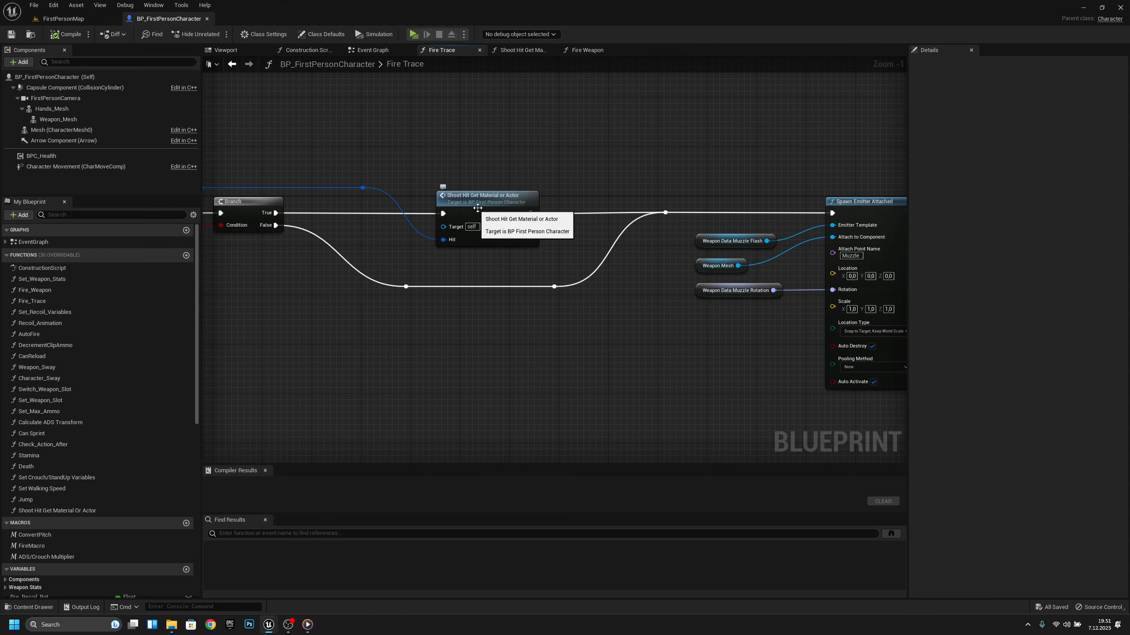
pyautogui.doubleClick(496, 207)
# Step: Add a Spawn Emitter Attached node executed after the Hit Enemy node
pyautogui.moveTo(566, 218); pyautogui.dragTo(421, 224, button='right')
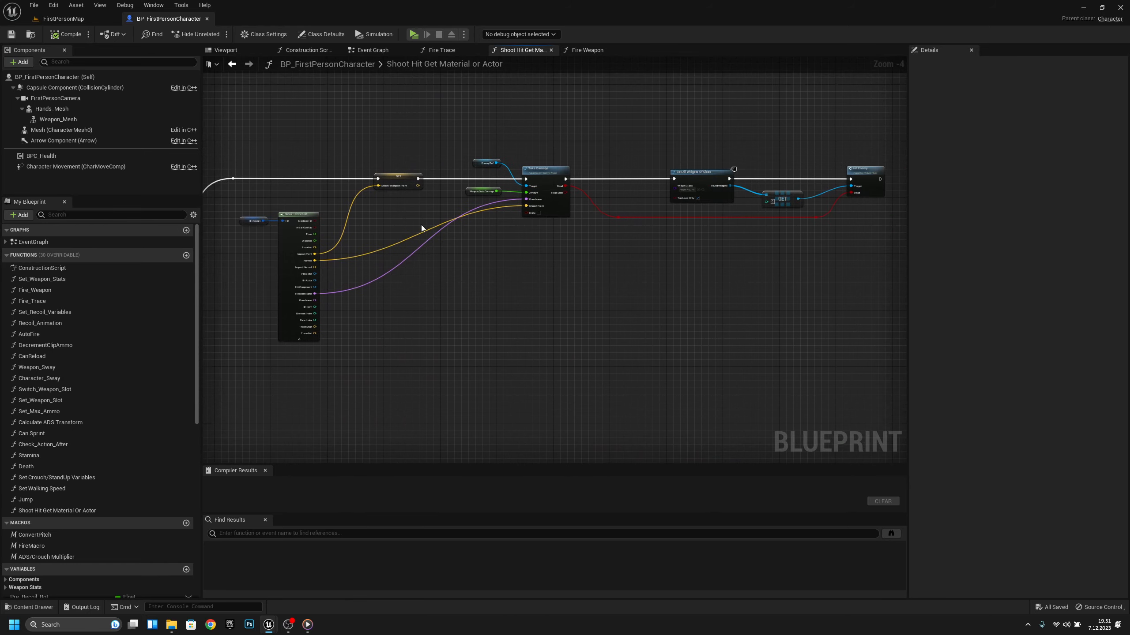
pyautogui.moveTo(726, 227); pyautogui.dragTo(596, 221, button='right')
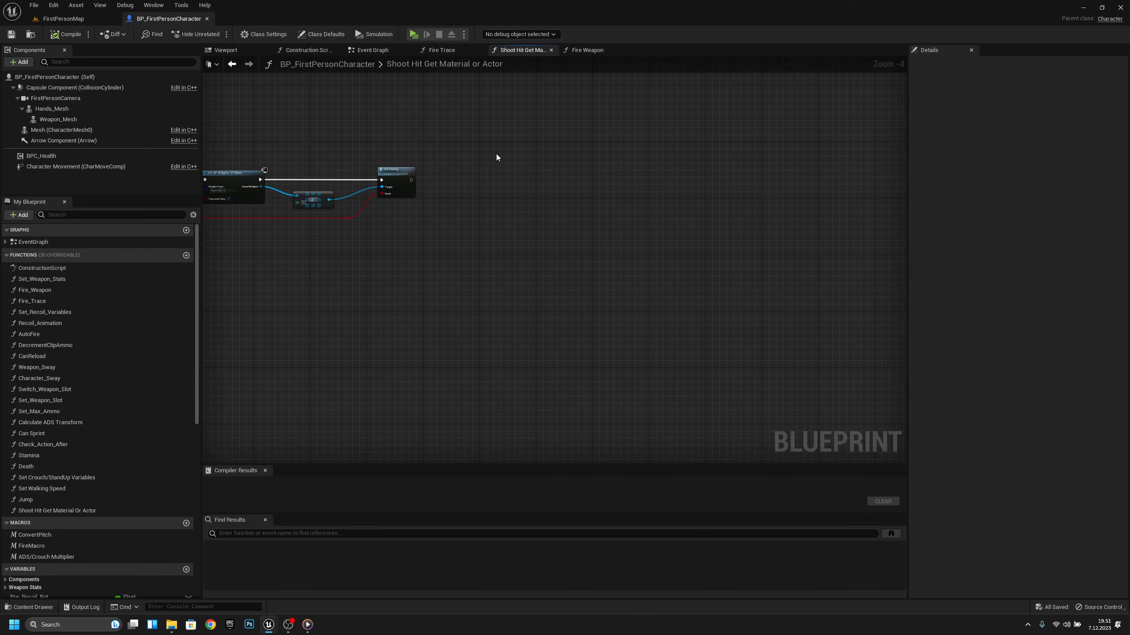
pyautogui.moveTo(497, 156); pyautogui.dragTo(363, 194, button='right')
pyautogui.moveTo(432, 203); pyautogui.dragTo(428, 205, button='right')
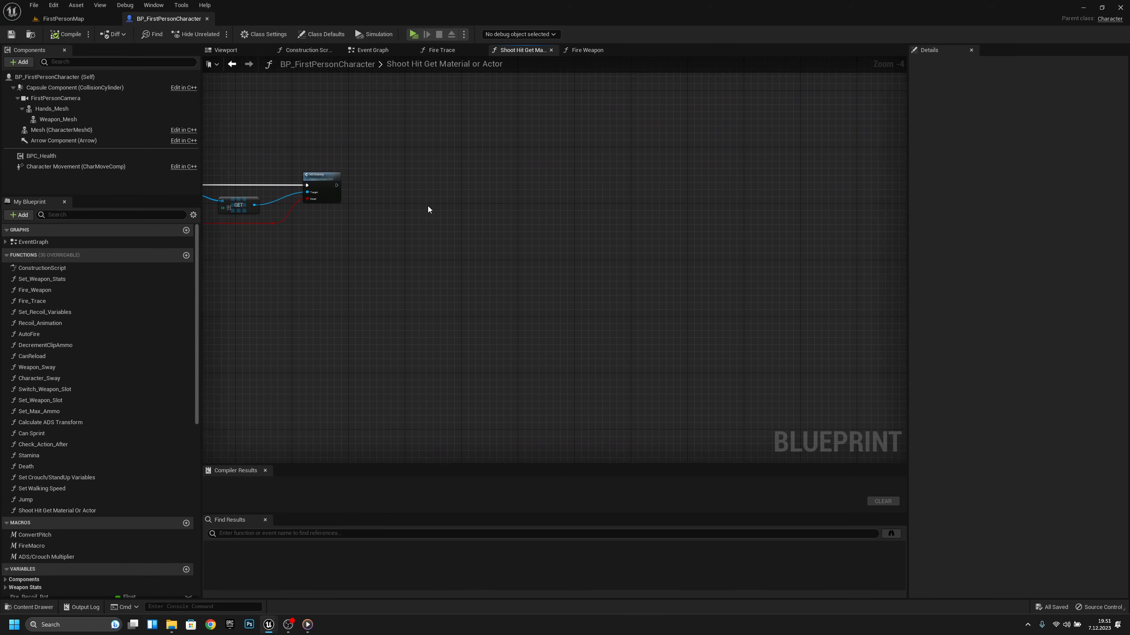
pyautogui.scroll(1, 343, 195)
pyautogui.moveTo(334, 183); pyautogui.dragTo(474, 184)
pyautogui.write('spawn emitter')
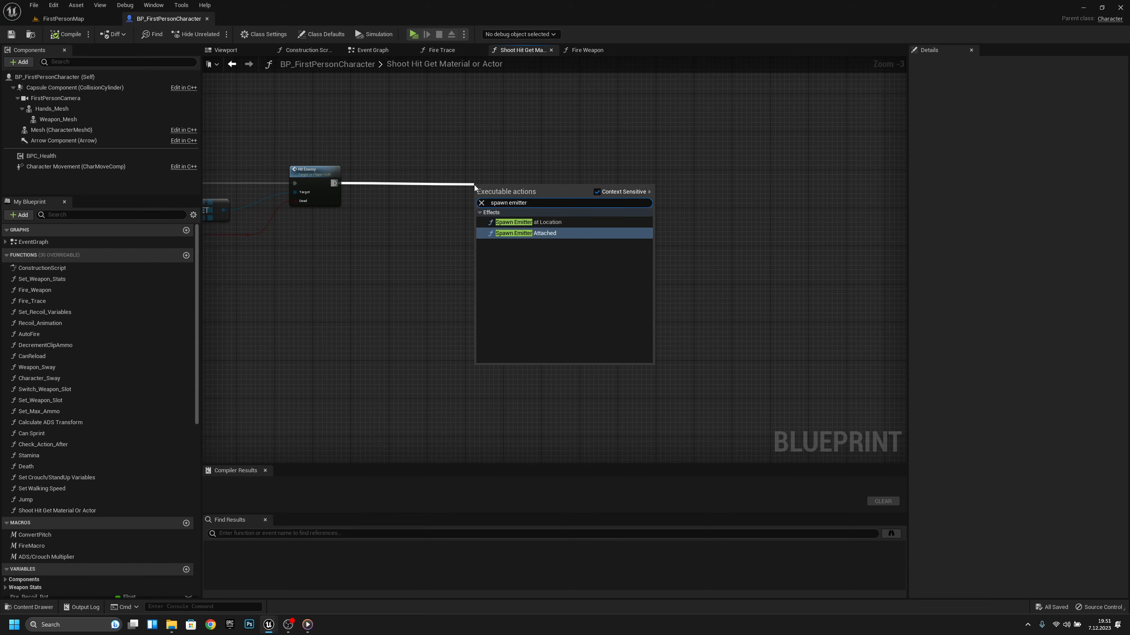
pyautogui.press('Return')
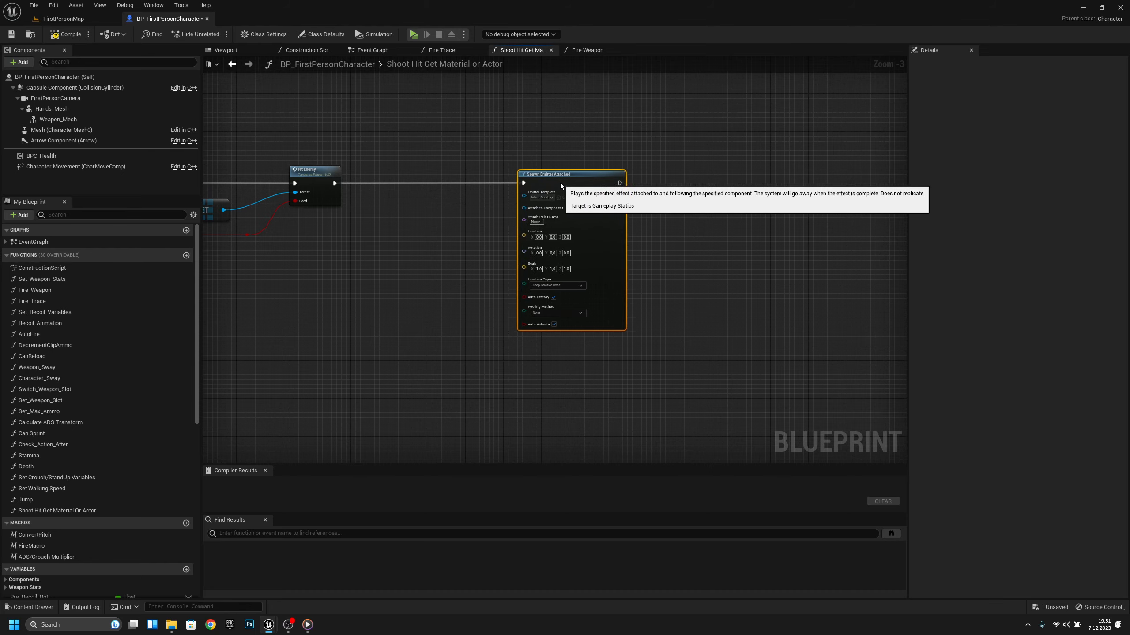
pyautogui.moveTo(561, 185); pyautogui.dragTo(597, 186)
# Step: Set the Emitter Template of the Spawn Emitter Attached node to P_Blood
pyautogui.scroll(2, 585, 183)
pyautogui.click(585, 202)
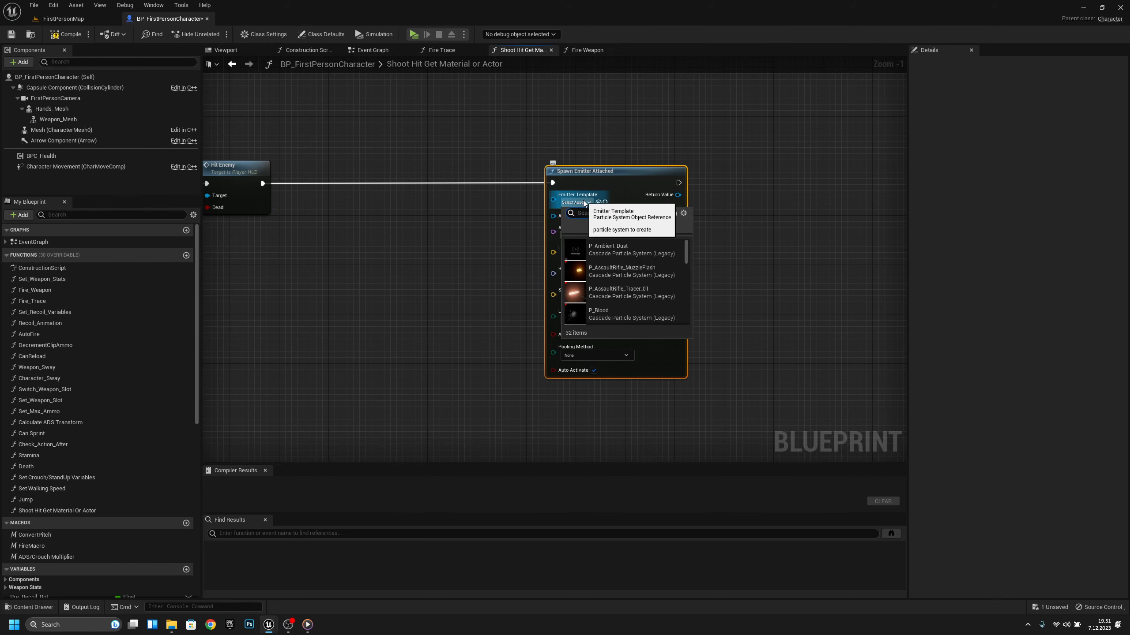
pyautogui.write('p_B')
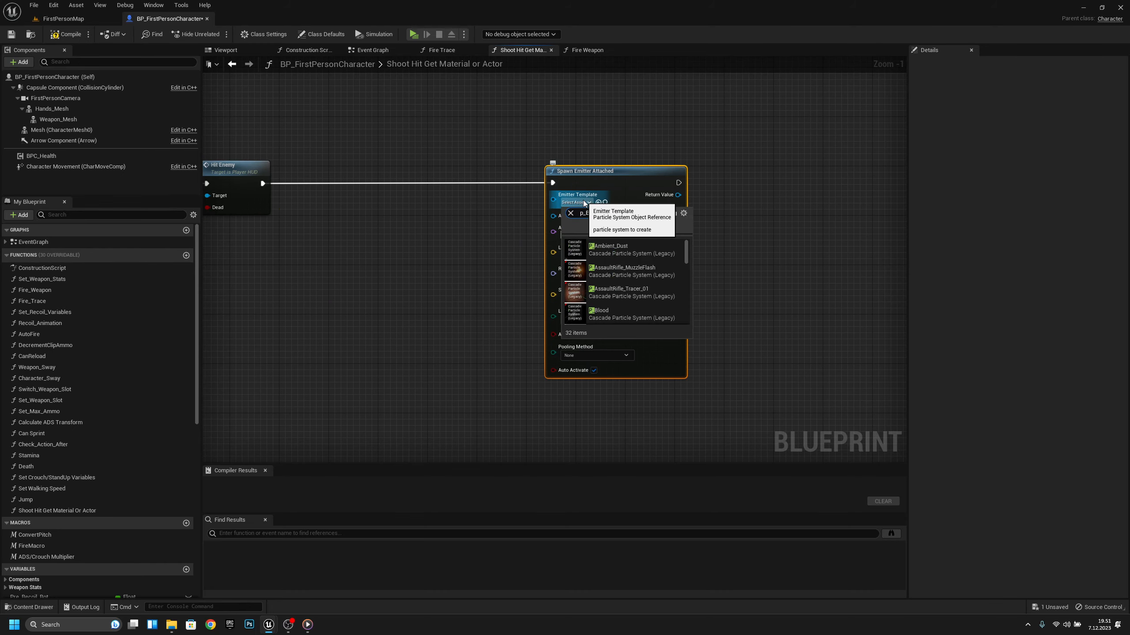
pyautogui.click(614, 249)
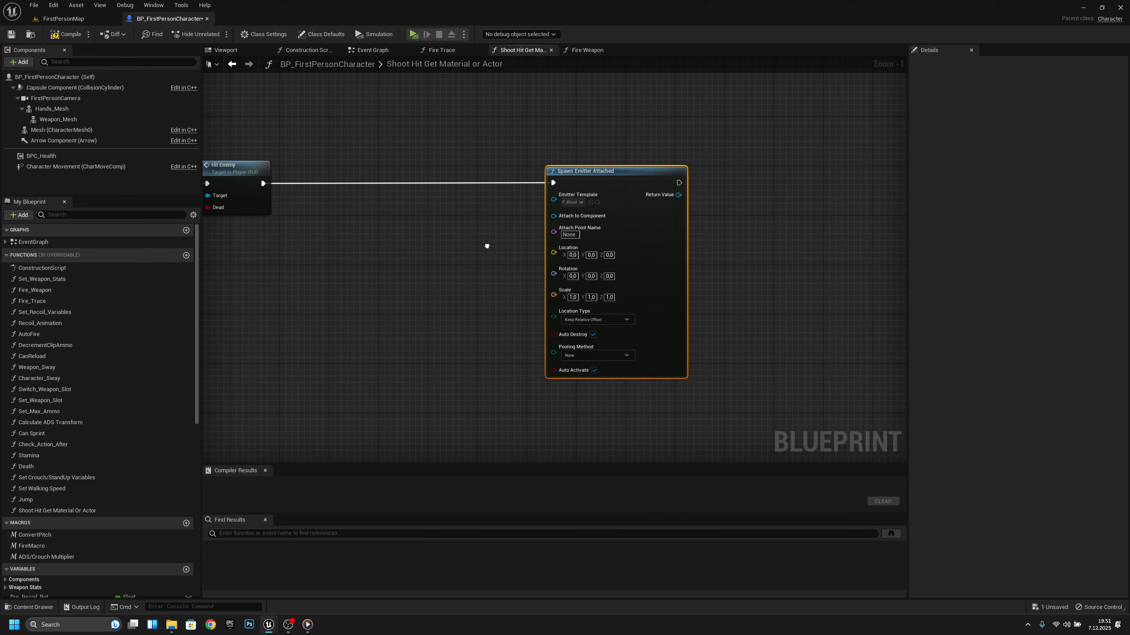
pyautogui.moveTo(487, 245); pyautogui.dragTo(525, 221, button='right')
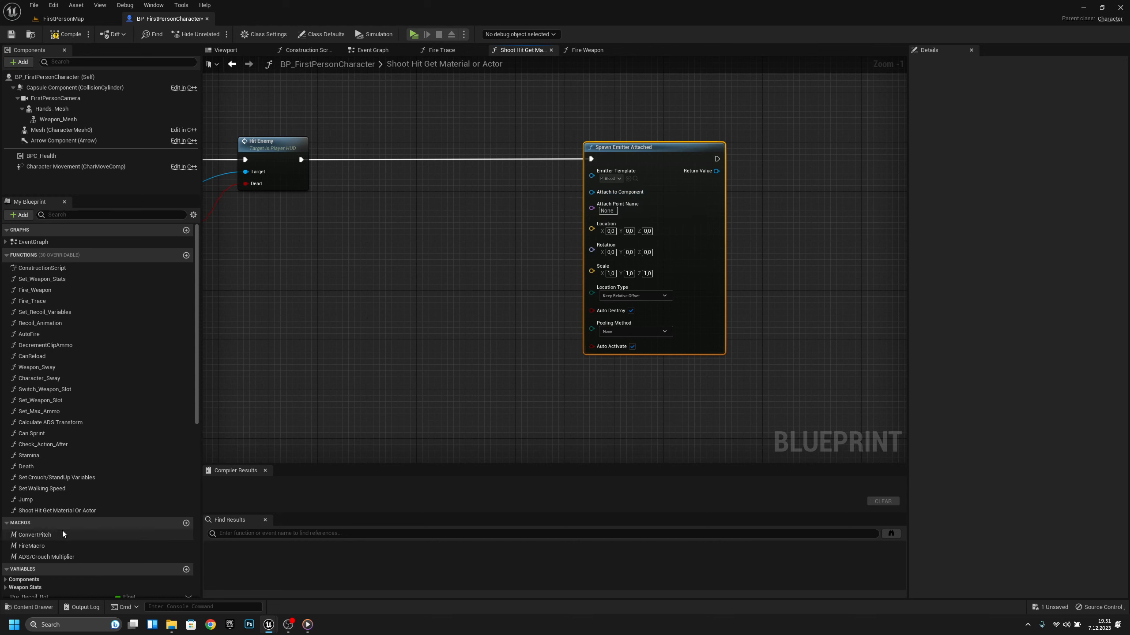
# Step: Get the Mesh of the local EnemyRef variable and connect it to Attach to Component on the Spawn Emitter Attached node
pyautogui.scroll(-8, 96, 511)
pyautogui.scroll(-8, 90, 528)
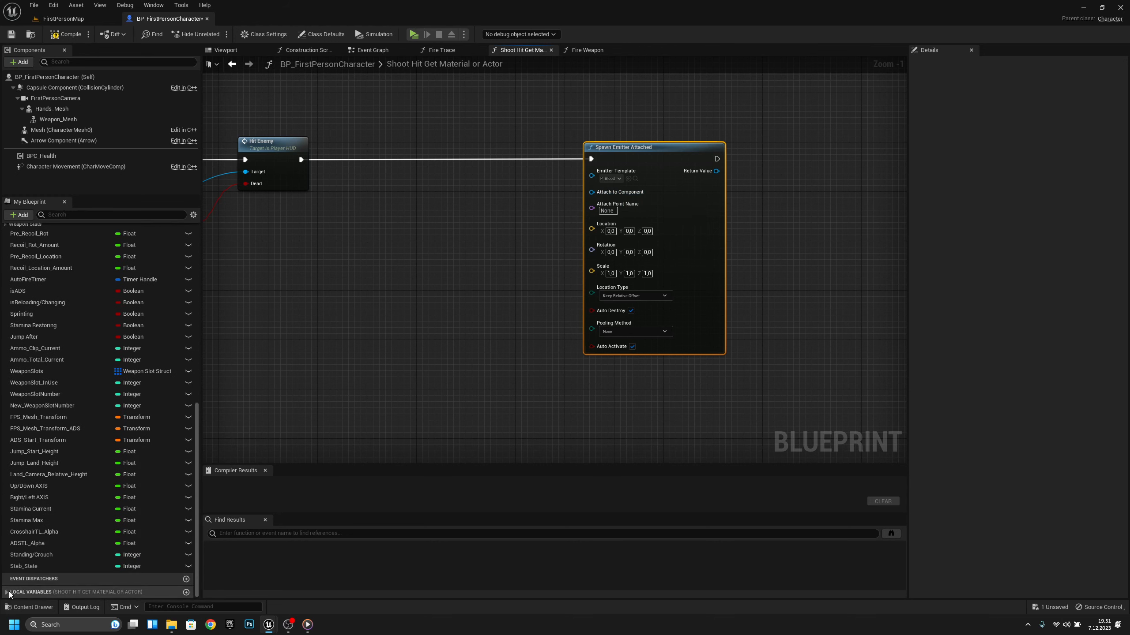
pyautogui.moveTo(43, 585); pyautogui.dragTo(436, 194)
pyautogui.click(447, 209)
pyautogui.write('mesh')
pyautogui.press('Return')
pyautogui.press('q')
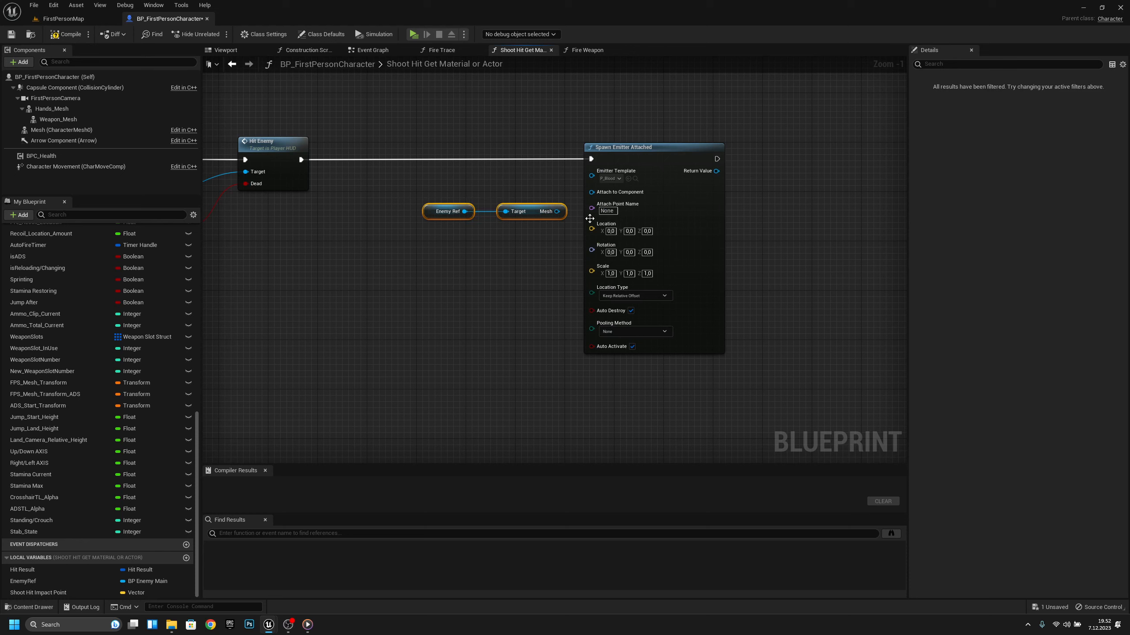
pyautogui.moveTo(557, 212); pyautogui.dragTo(602, 194)
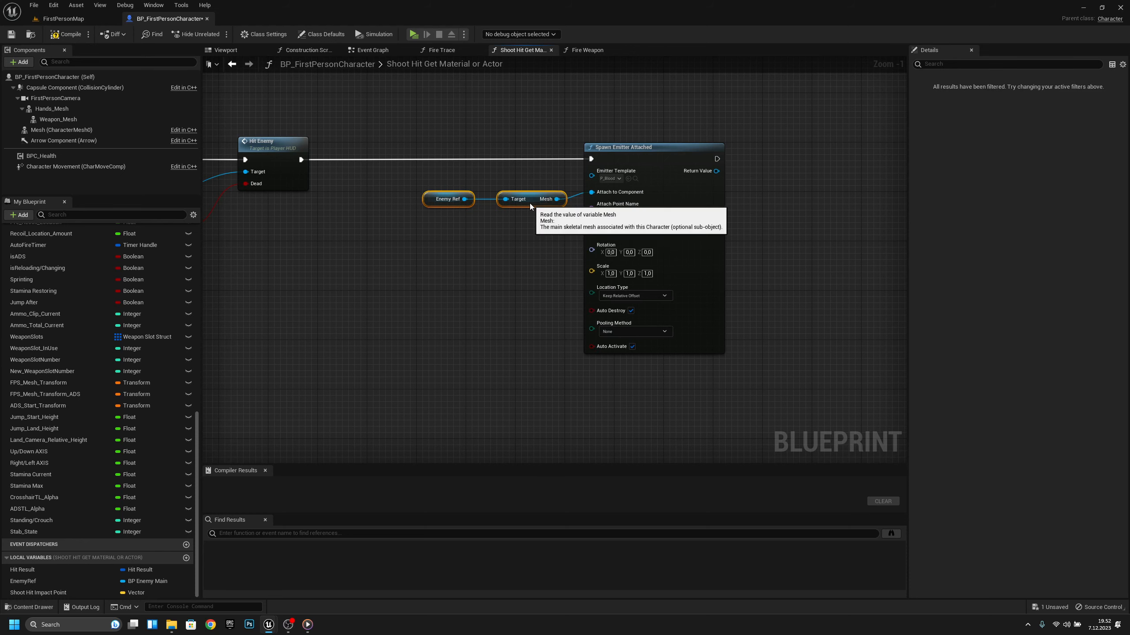
# Step: Straighten the Enemy Ref and Mesh nodes, and connect the local Shoot Hit Impact Point variable to Location on Spawn Emitter Attached
pyautogui.press('q')
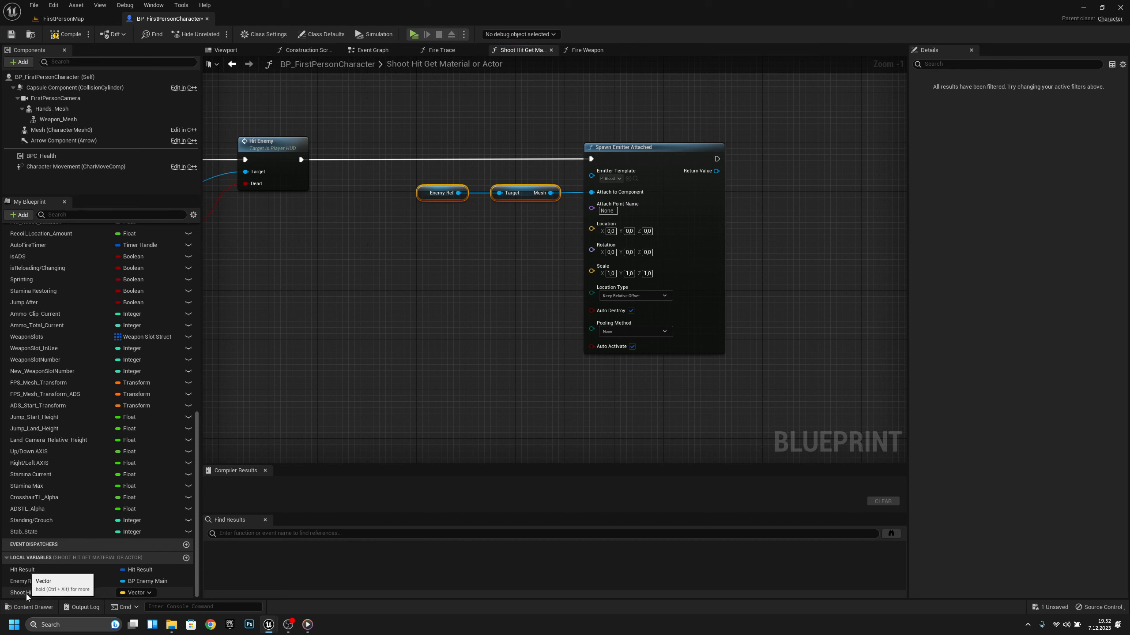
pyautogui.moveTo(70, 593); pyautogui.dragTo(598, 231)
pyautogui.click(458, 244)
# Step: Convert Shoot Hit Impact Point with a Rotation From X Vector node and connect the result to Rotation on Spawn Emitter Attached
pyautogui.moveTo(491, 236); pyautogui.dragTo(428, 276)
pyautogui.write('rotat')
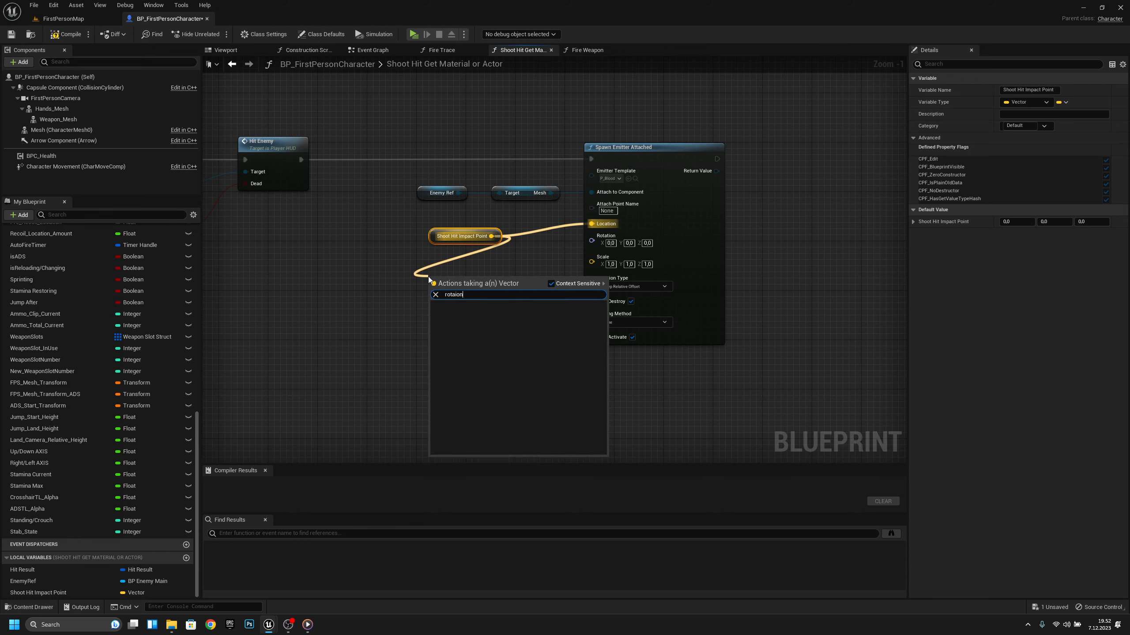
pyautogui.press('BackSpace')
pyautogui.press('BackSpace')
pyautogui.press('BackSpace')
pyautogui.write('tion fro')
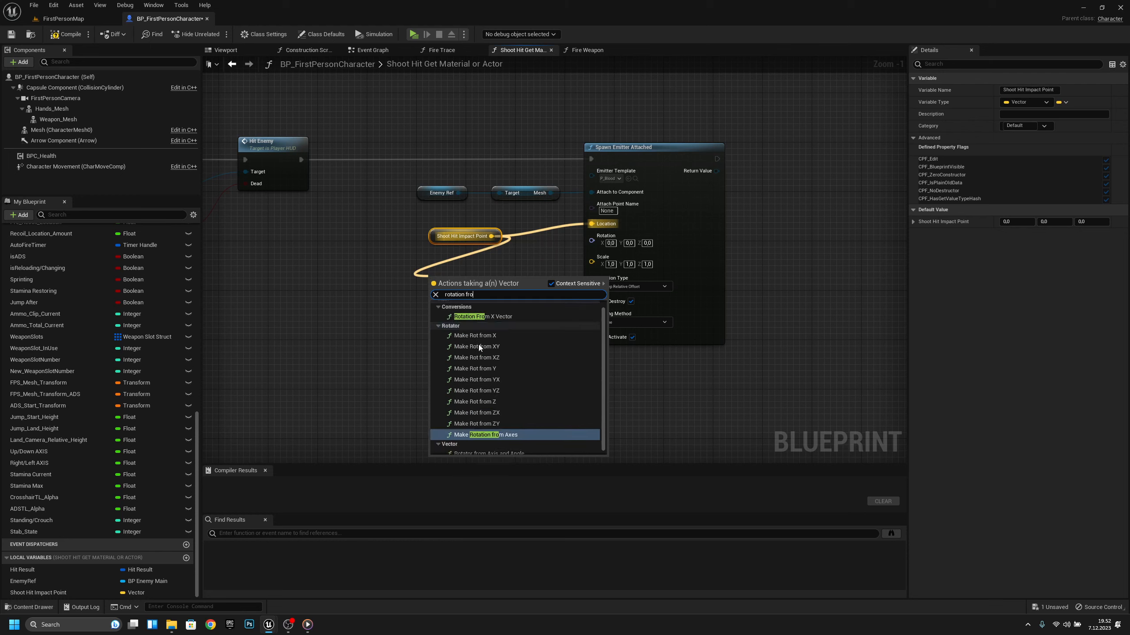
pyautogui.click(490, 317)
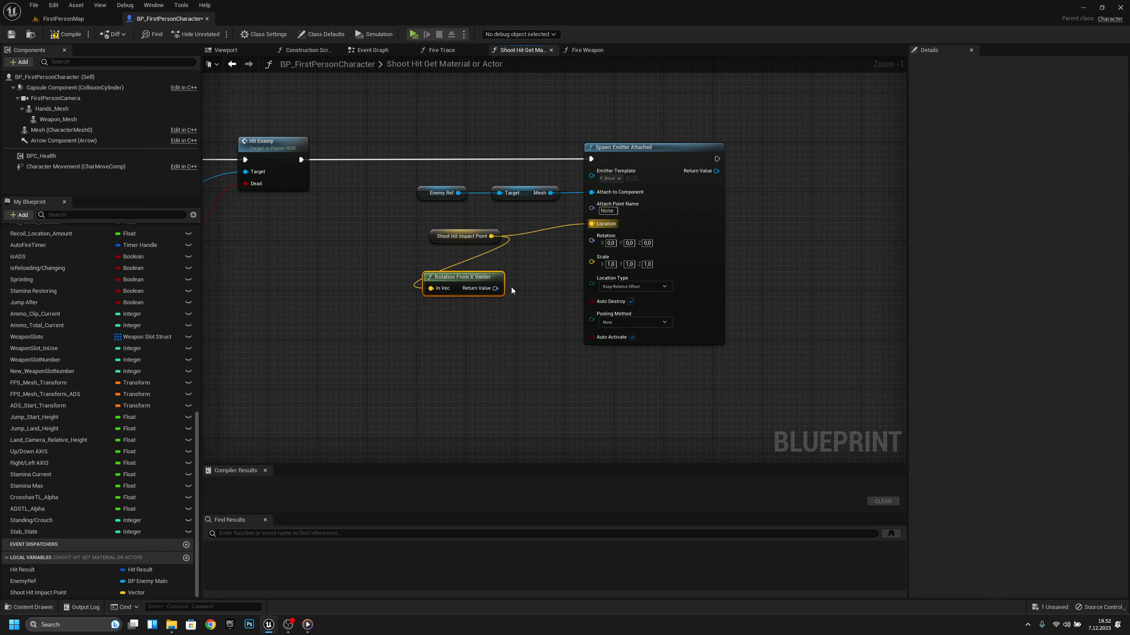
pyautogui.moveTo(495, 288); pyautogui.dragTo(482, 268)
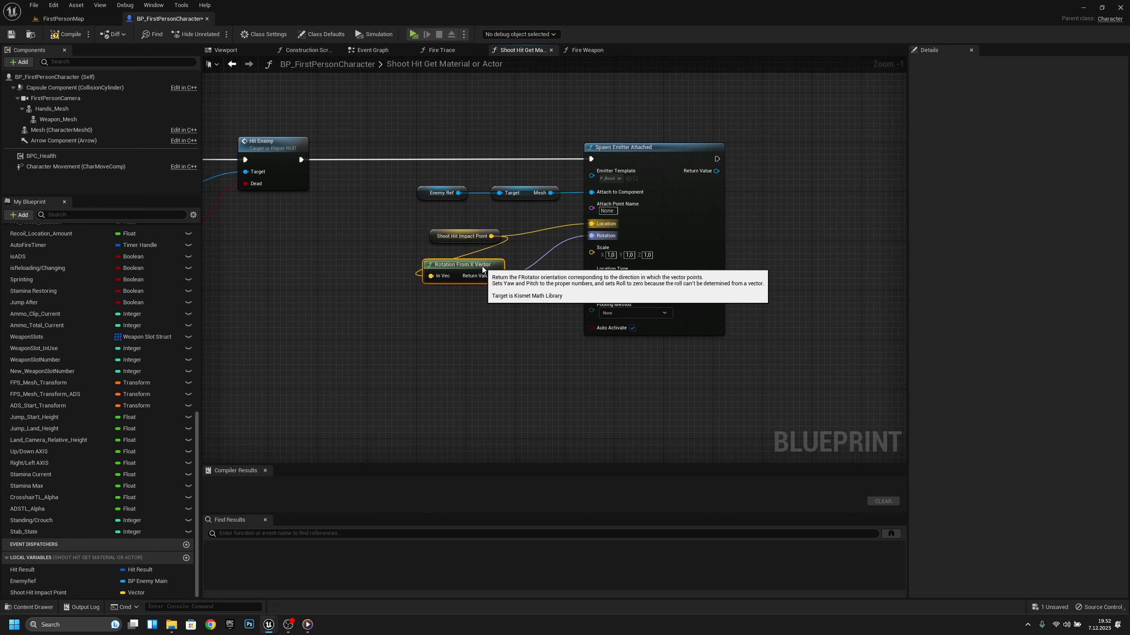
# Step: Split the Scale pin of Spawn Emitter Attached and feed Scale X, Y and Z from one Random Float in Range node
pyautogui.rightClick(602, 258)
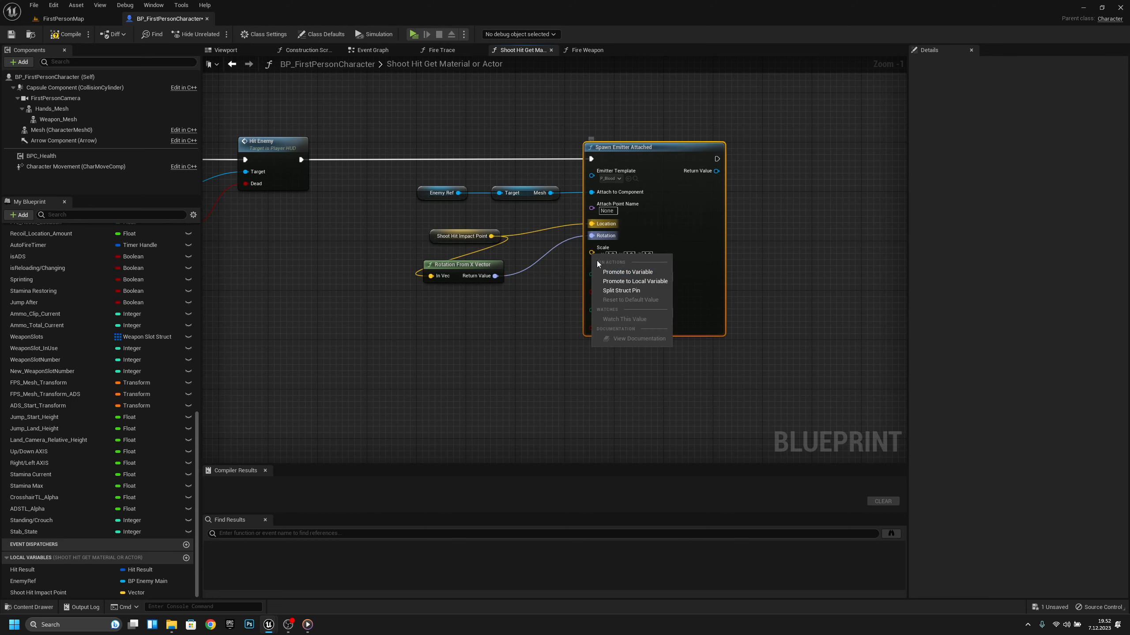
pyautogui.click(623, 292)
pyautogui.moveTo(592, 249); pyautogui.dragTo(492, 311)
pyautogui.write('random floa')
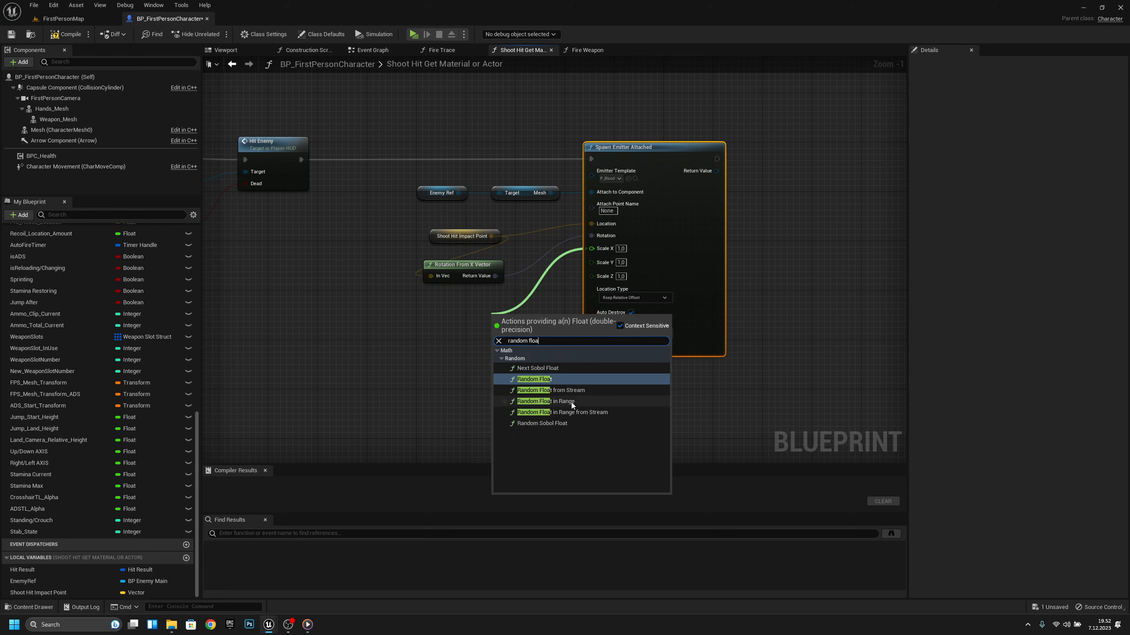
pyautogui.click(571, 402)
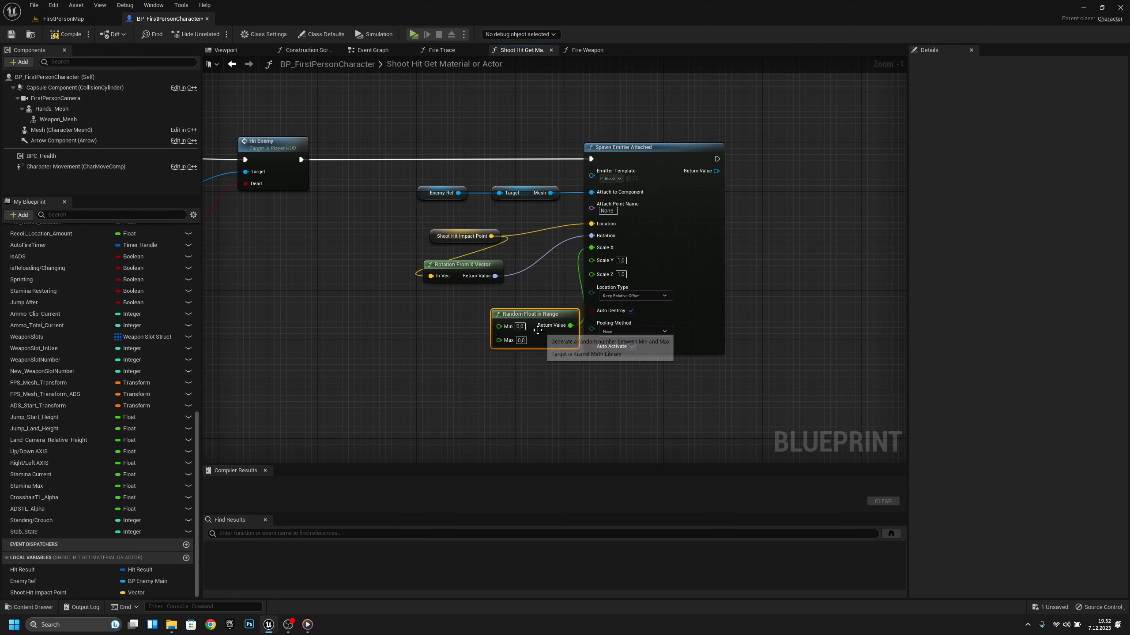
pyautogui.moveTo(535, 319); pyautogui.dragTo(492, 315)
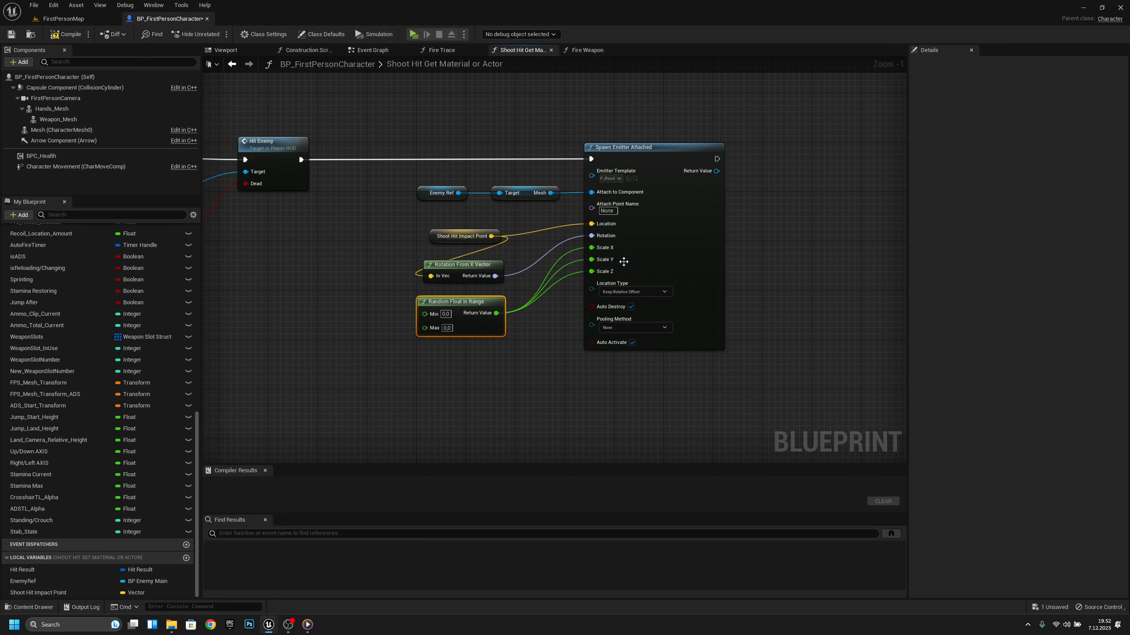
# Step: Set the Random Float in Range node's Min to 0,3 and Max to 0,5, and compile and save the Blueprint
pyautogui.click(446, 314)
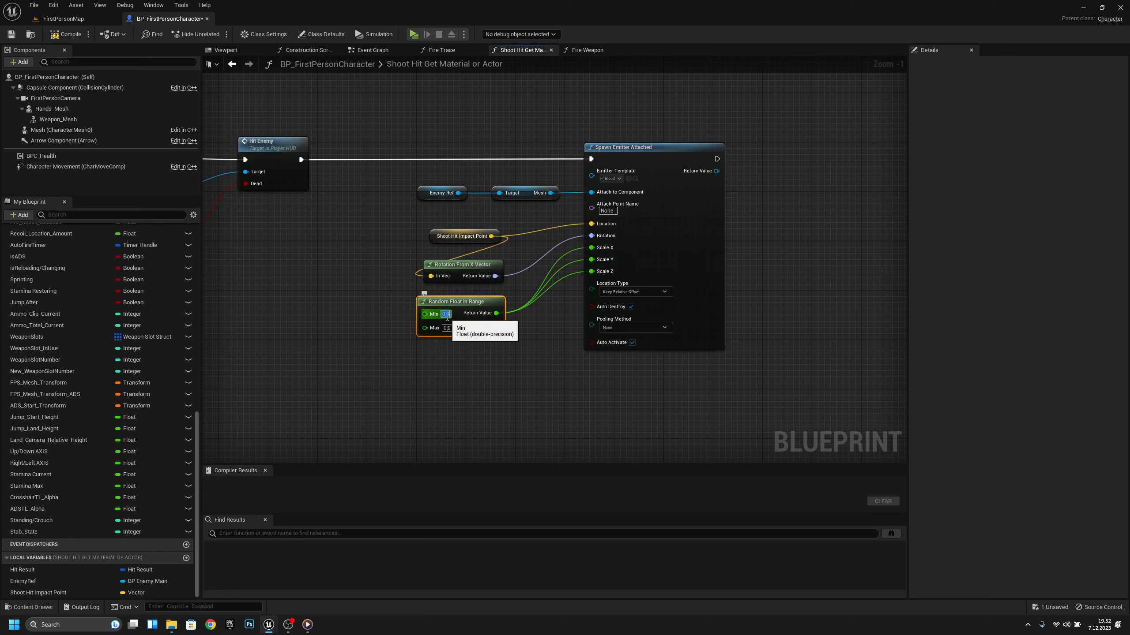
pyautogui.write('0,3')
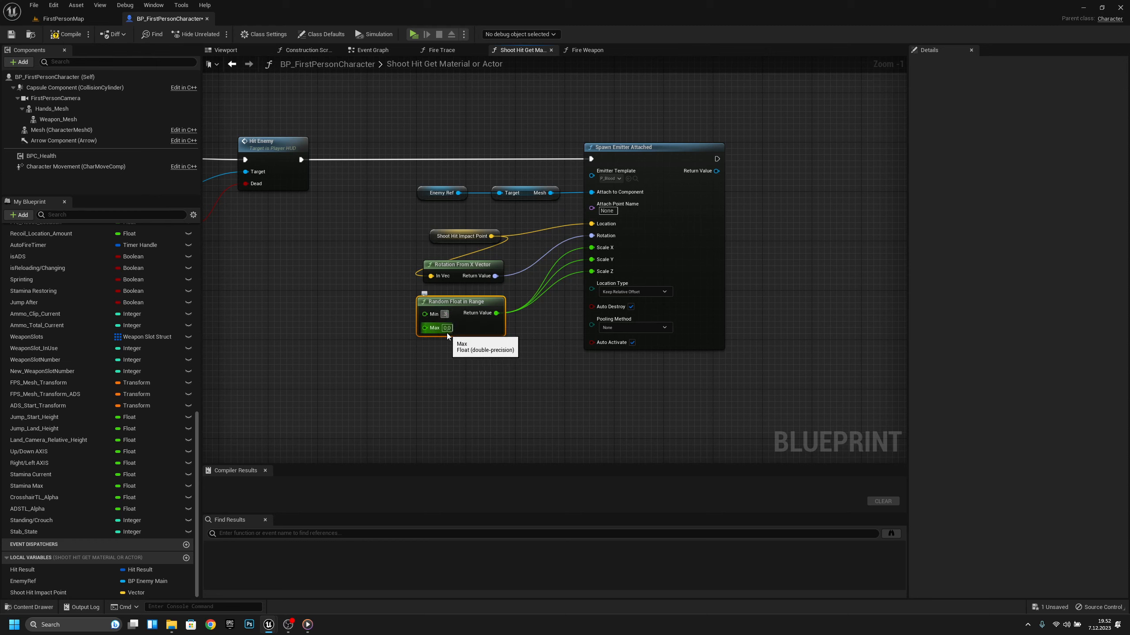
pyautogui.click(447, 328)
pyautogui.write('0,5')
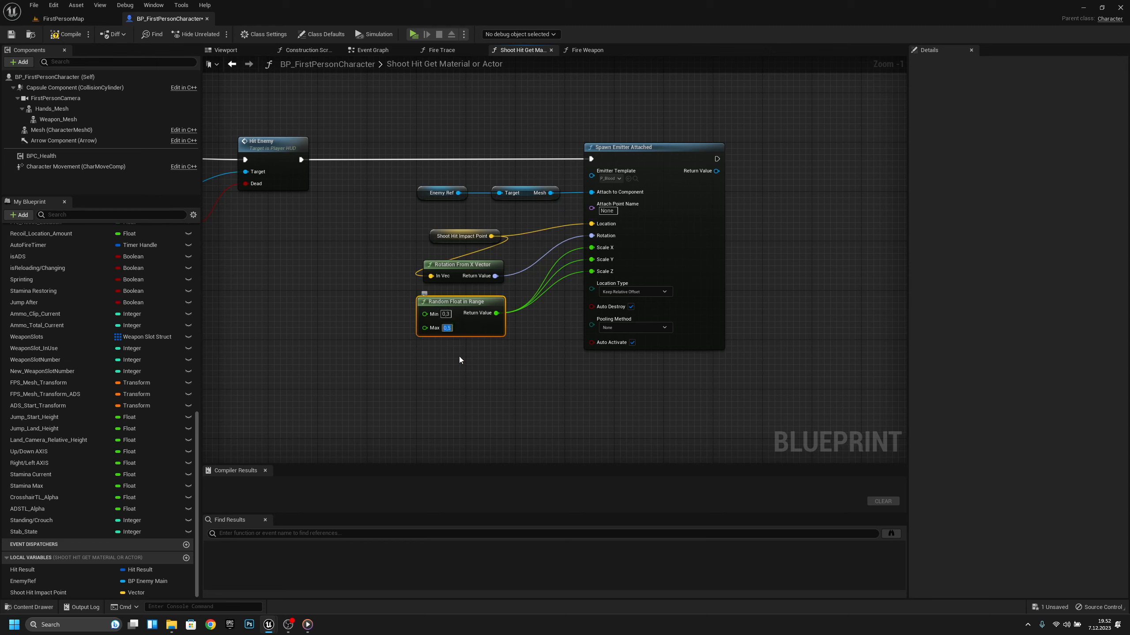
pyautogui.click(467, 396)
pyautogui.click(66, 34)
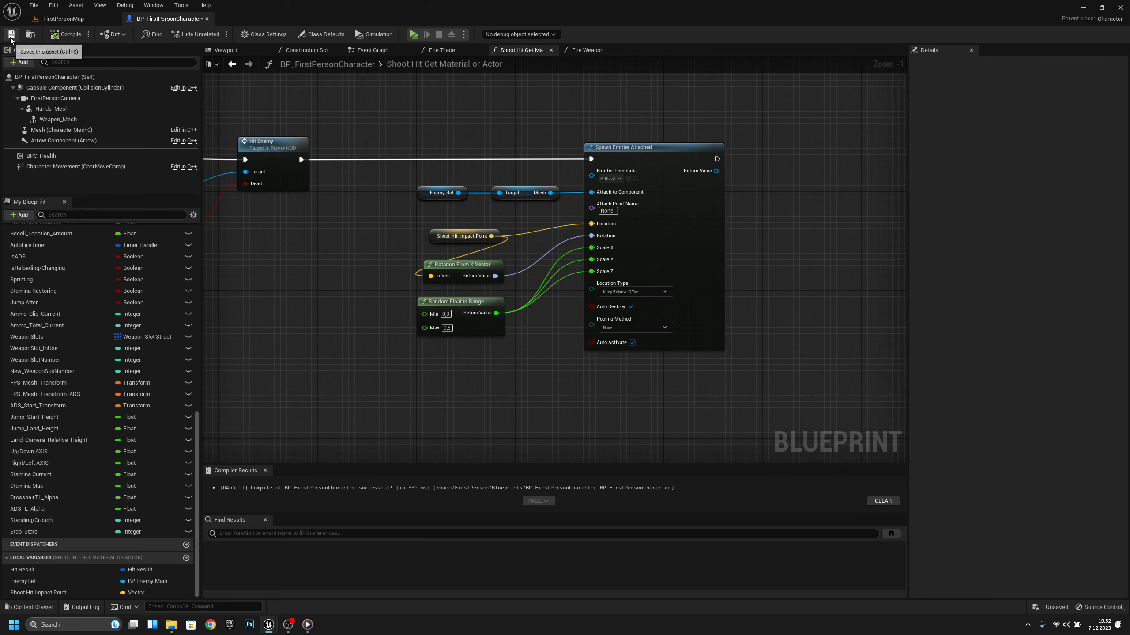
# Step: Play-test FirstPersonMap by shooting the enemy to check the blood effect, and end the play session
pyautogui.click(64, 18)
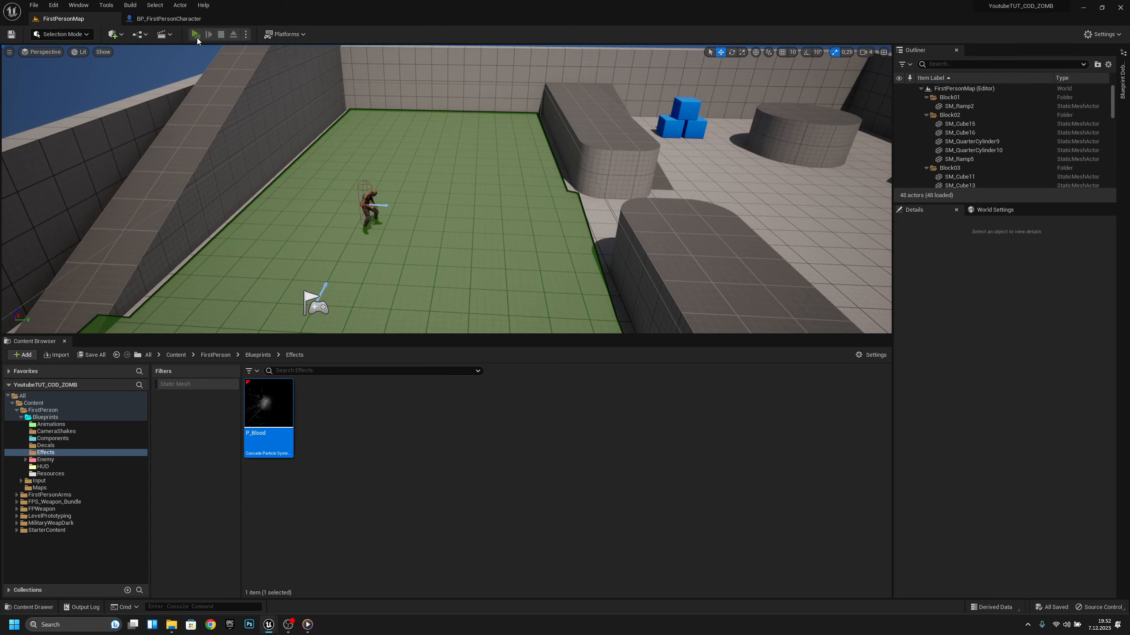
pyautogui.click(196, 35)
pyautogui.click(566, 324)
pyautogui.click(565, 323)
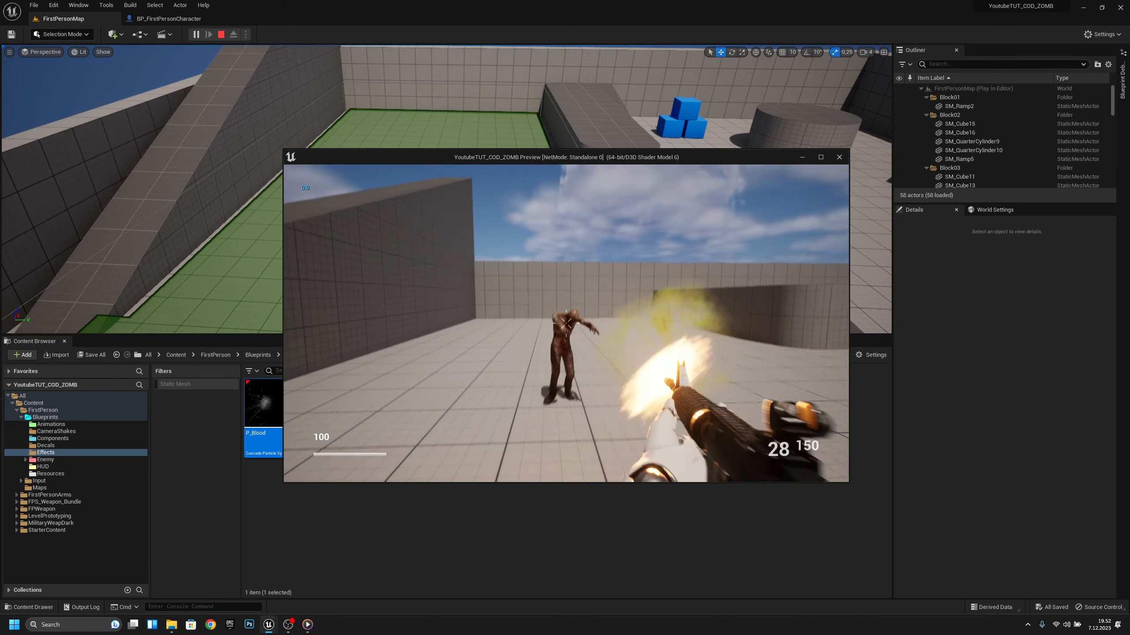
pyautogui.press('d')
pyautogui.click(566, 324)
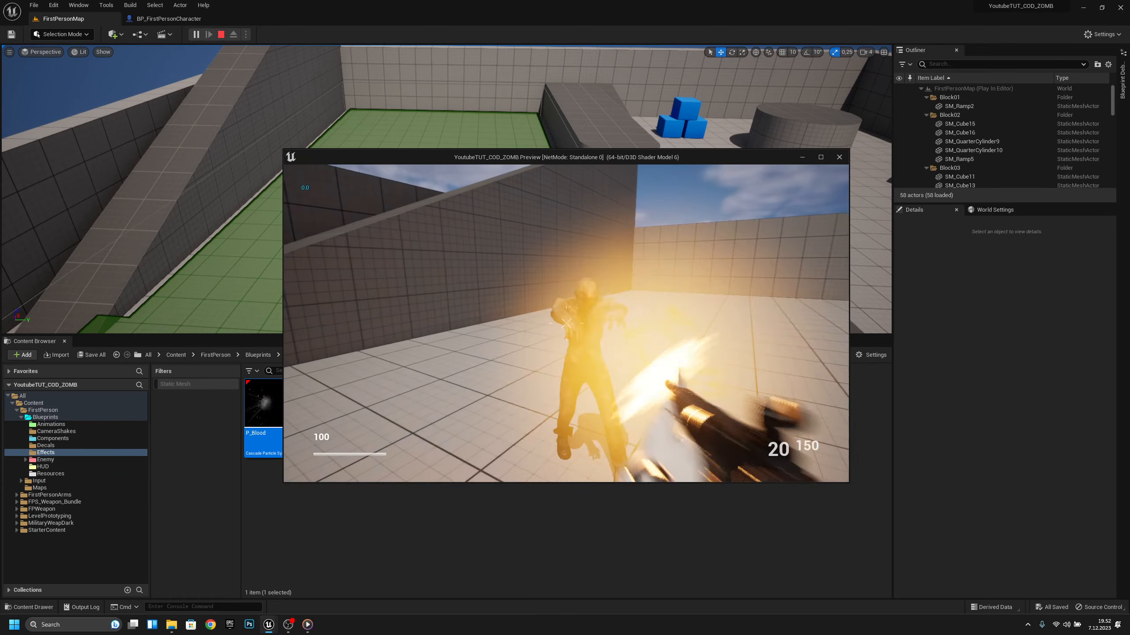
pyautogui.click(566, 324)
pyautogui.click(566, 323)
pyautogui.click(565, 324)
pyautogui.click(565, 323)
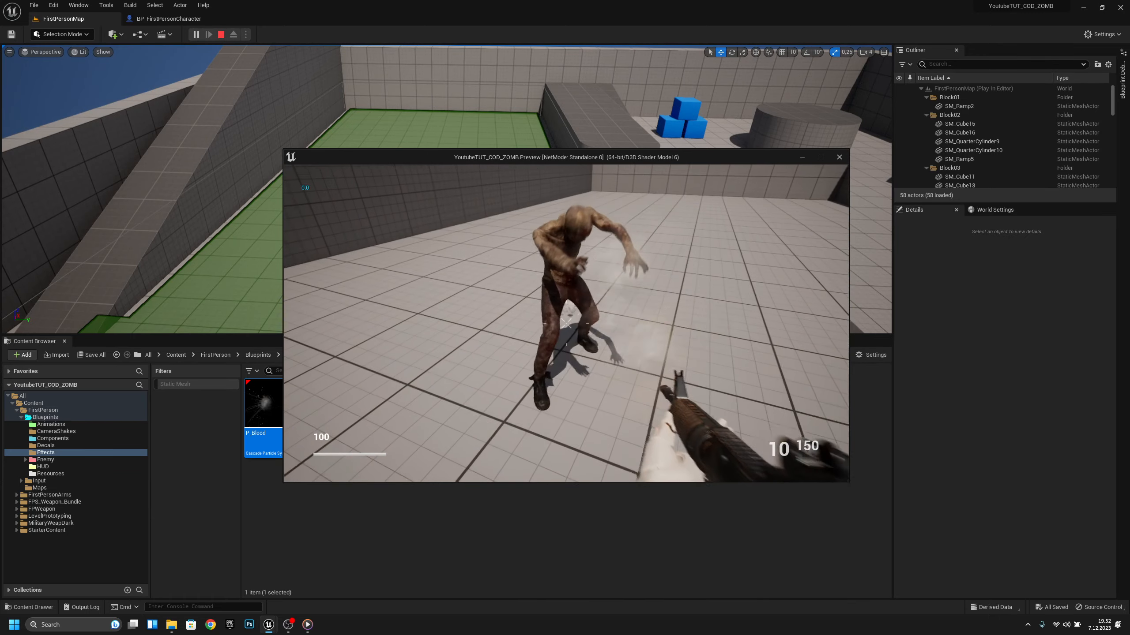
pyautogui.click(565, 323)
pyautogui.click(565, 324)
pyautogui.press('Escape')
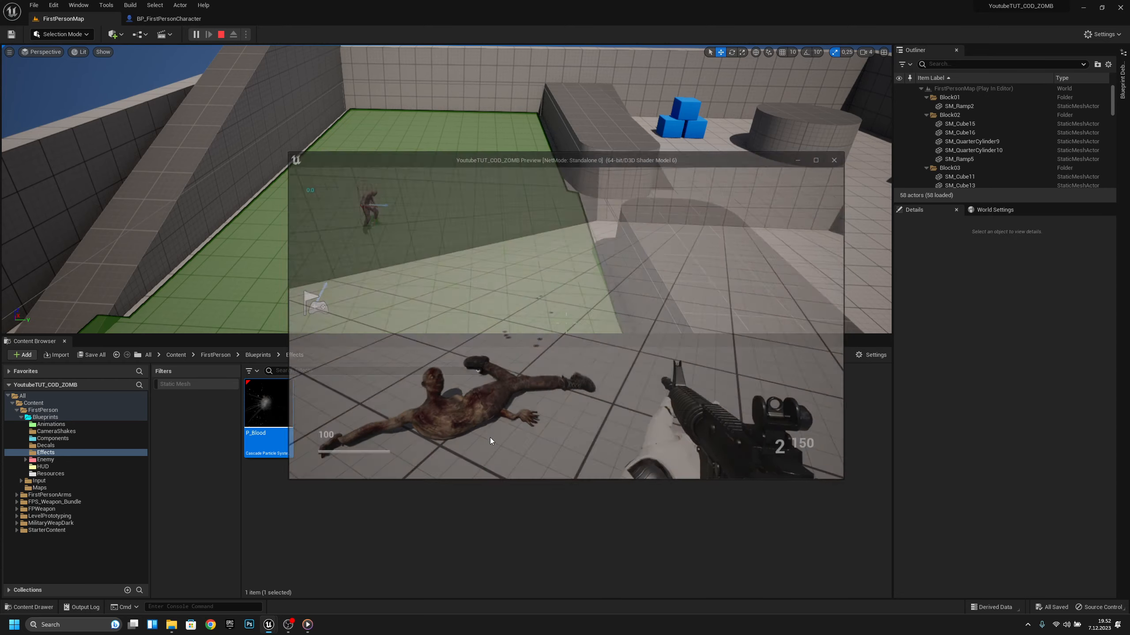
# Step: In BP_FirstPersonCharacter, set the Spawn Emitter Attached node's Location Type to Keep World Position, and compile and save
pyautogui.click(169, 18)
pyautogui.moveTo(618, 390); pyautogui.dragTo(645, 333, button='right')
pyautogui.moveTo(440, 318); pyautogui.dragTo(467, 315, button='right')
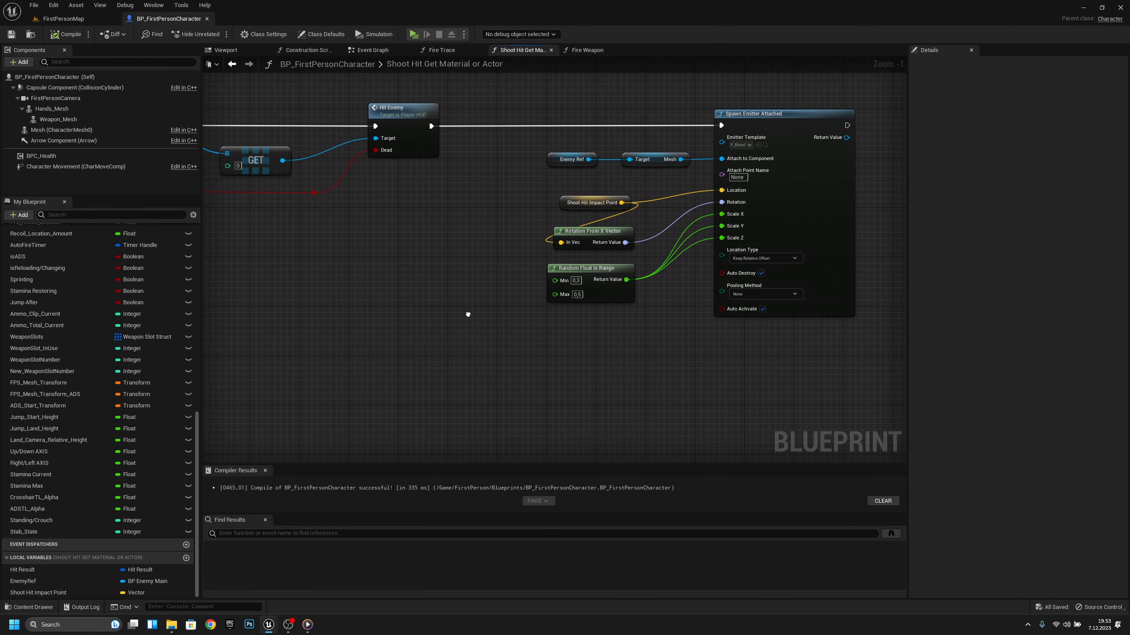
pyautogui.moveTo(568, 350); pyautogui.dragTo(506, 347, button='right')
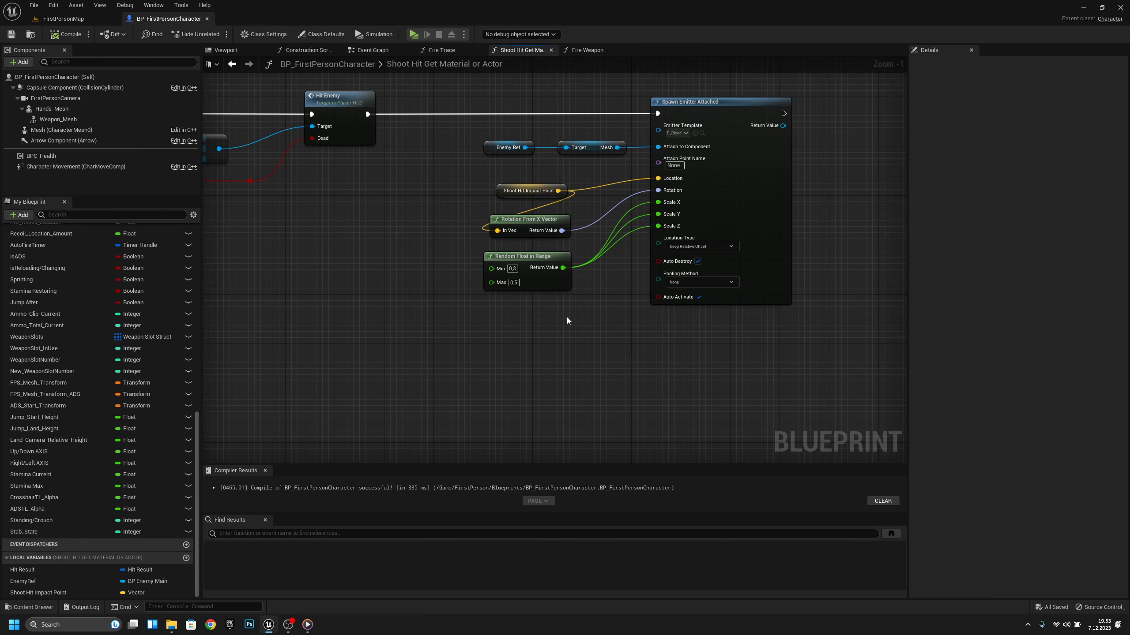
pyautogui.moveTo(652, 330); pyautogui.dragTo(511, 317, button='right')
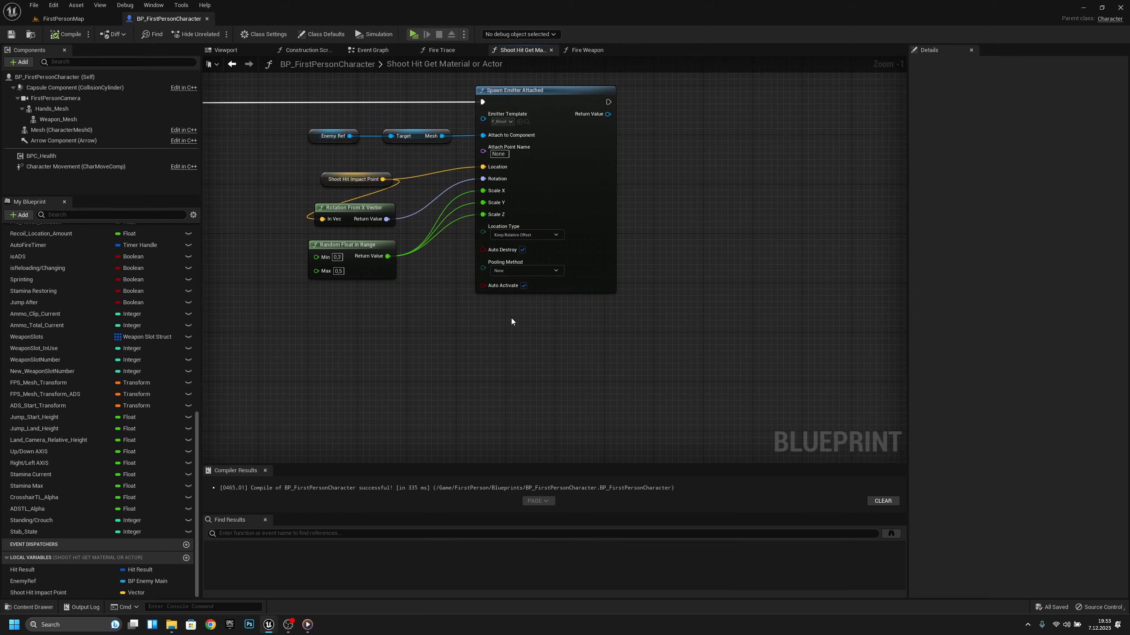
pyautogui.click(516, 234)
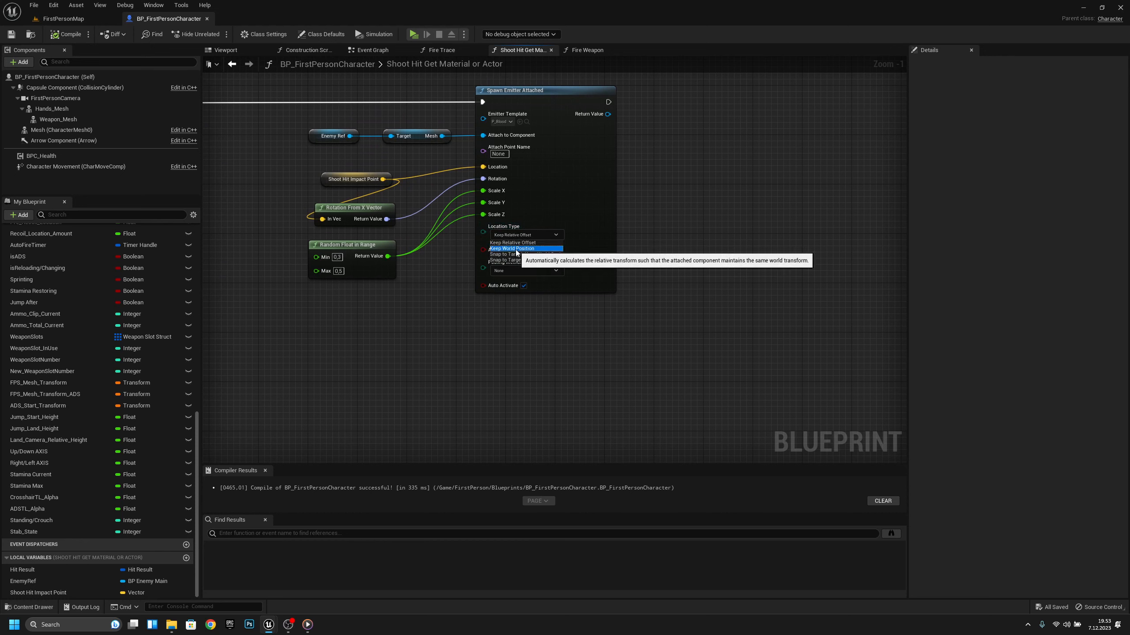
pyautogui.click(515, 249)
pyautogui.click(64, 35)
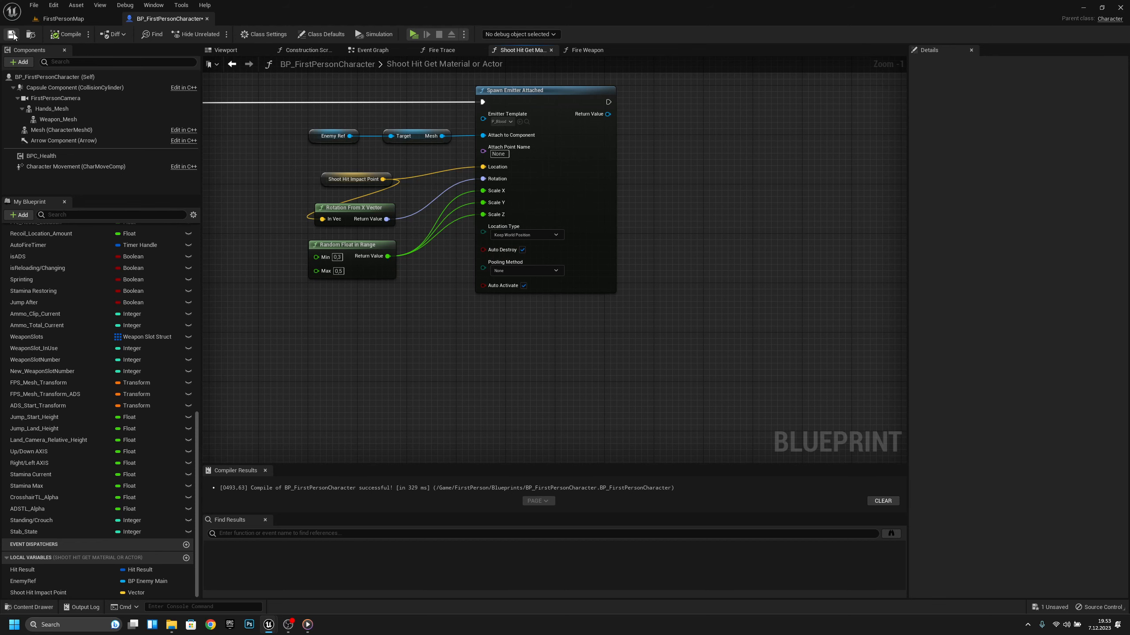
# Step: Play-test FirstPersonMap with the new Location Type, shooting the enemy until it dies to check where the blood spawns, and stop playing
pyautogui.click(77, 19)
pyautogui.click(235, 37)
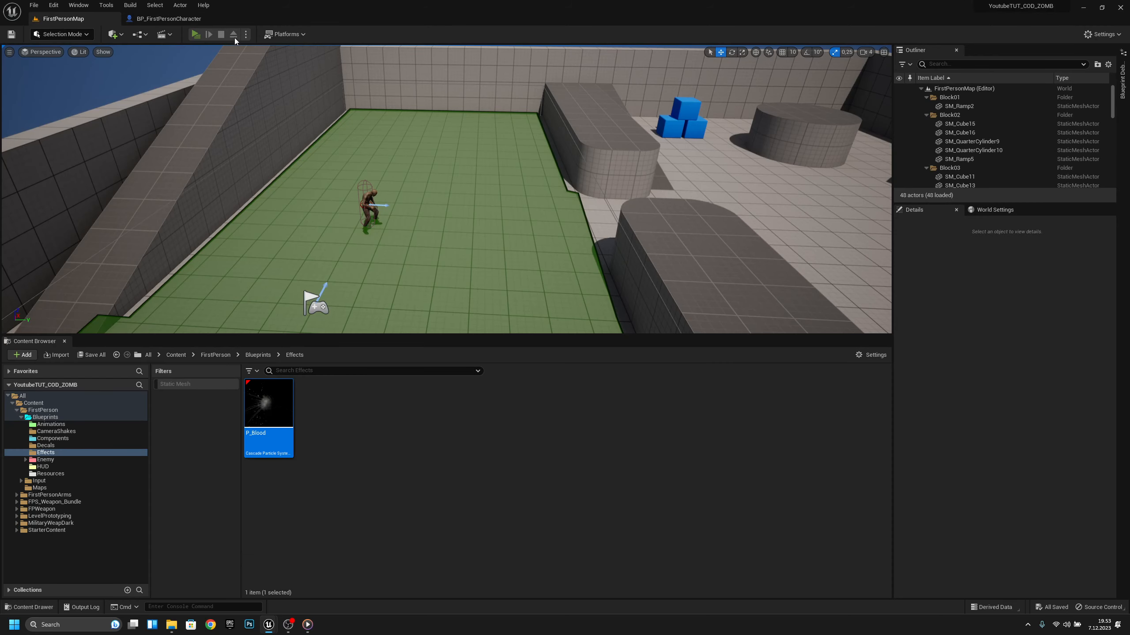
pyautogui.click(565, 323)
pyautogui.click(565, 323)
pyautogui.click(565, 323)
pyautogui.click(565, 323)
pyautogui.click(565, 323)
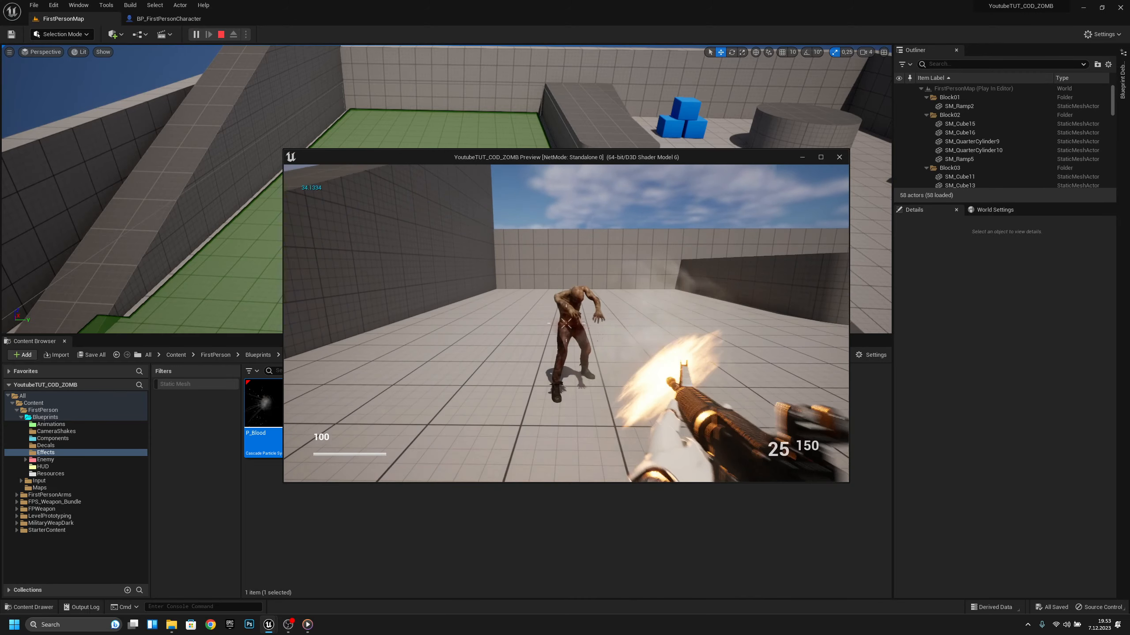
pyautogui.click(566, 324)
pyautogui.click(565, 324)
pyautogui.click(566, 323)
pyautogui.click(565, 323)
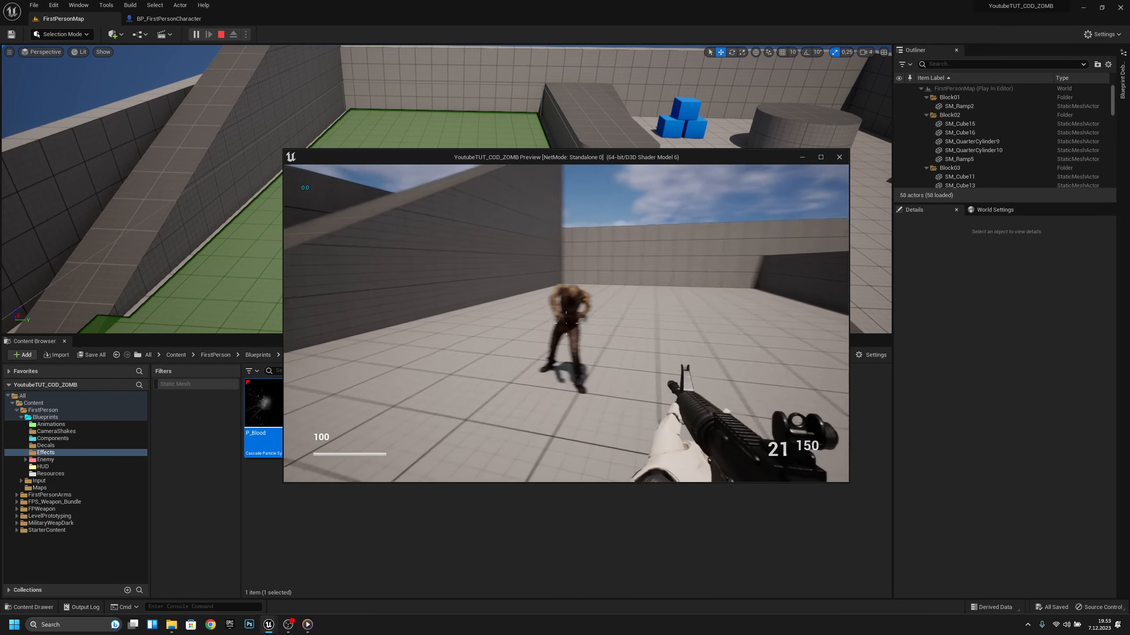
pyautogui.click(566, 324)
pyautogui.click(565, 324)
pyautogui.click(566, 324)
pyautogui.click(566, 323)
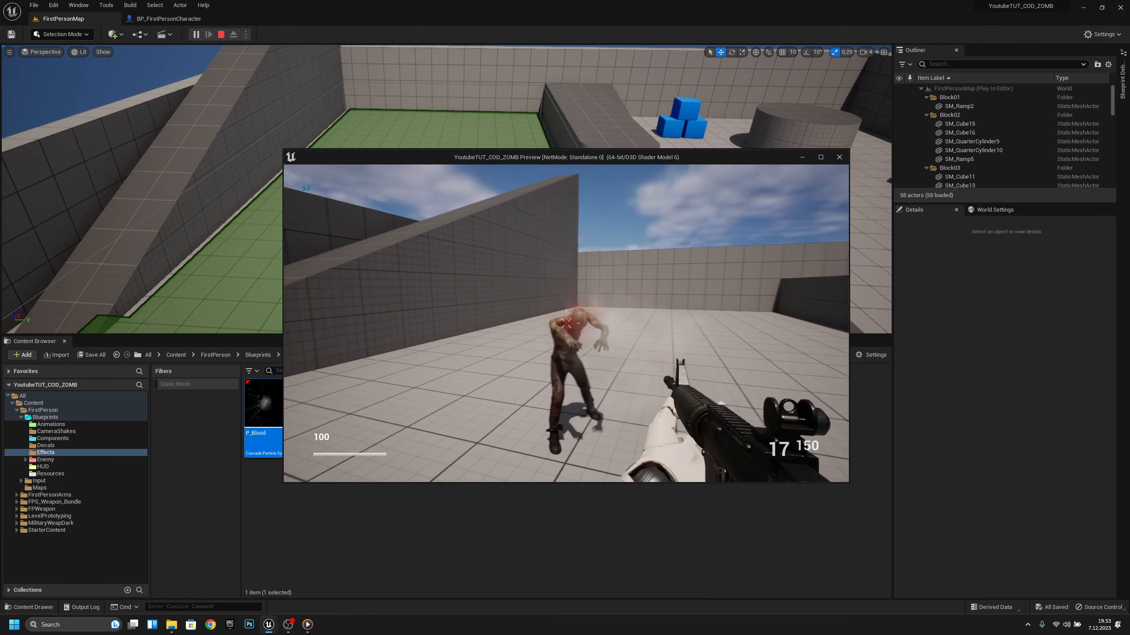
pyautogui.click(566, 323)
pyautogui.click(566, 324)
pyautogui.click(565, 323)
pyautogui.click(566, 323)
pyautogui.click(565, 323)
pyautogui.click(565, 324)
pyautogui.click(565, 324)
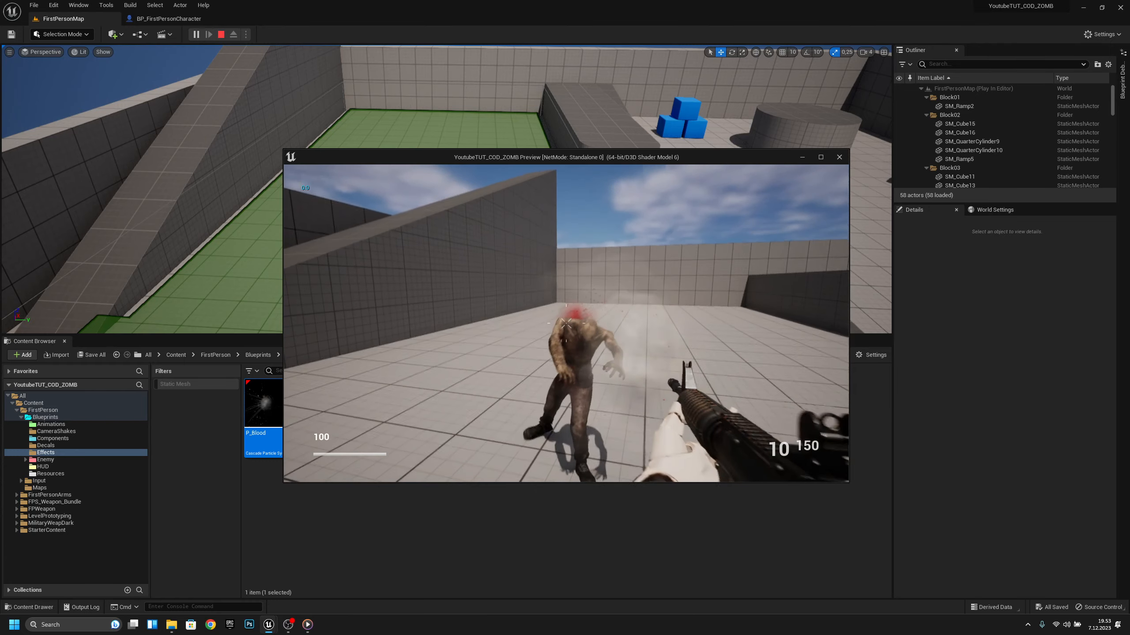
pyautogui.click(566, 323)
pyautogui.click(566, 323)
pyautogui.click(566, 323)
pyautogui.click(566, 323)
pyautogui.press('Escape')
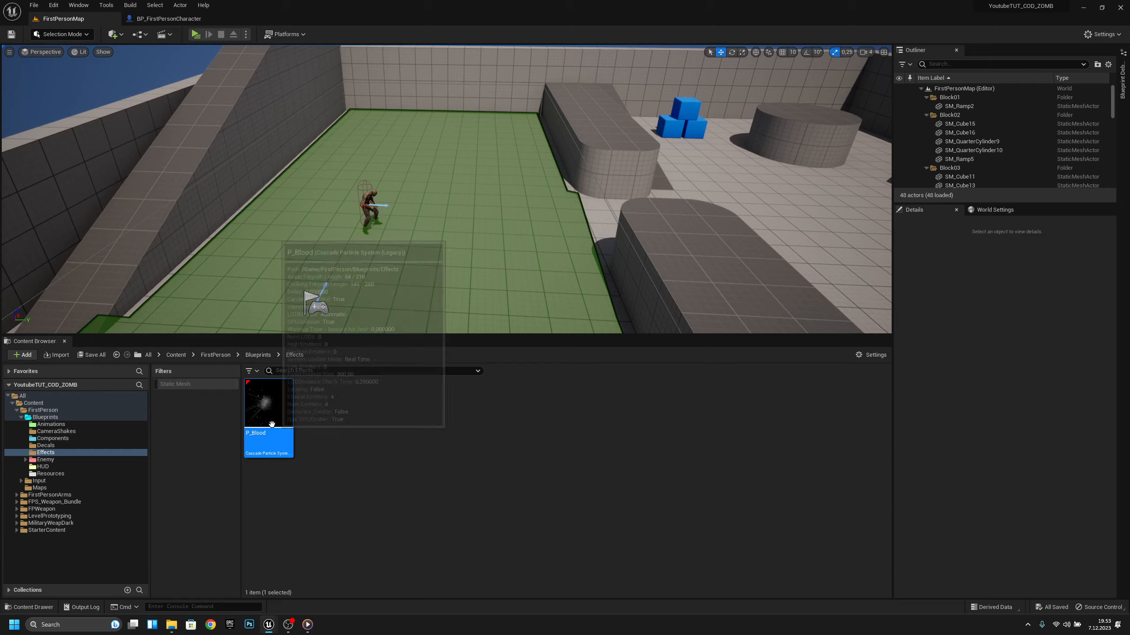
# Step: Review the P_Blood particle system in its editor, close it, and play-test shooting the enemy once more
pyautogui.doubleClick(268, 409)
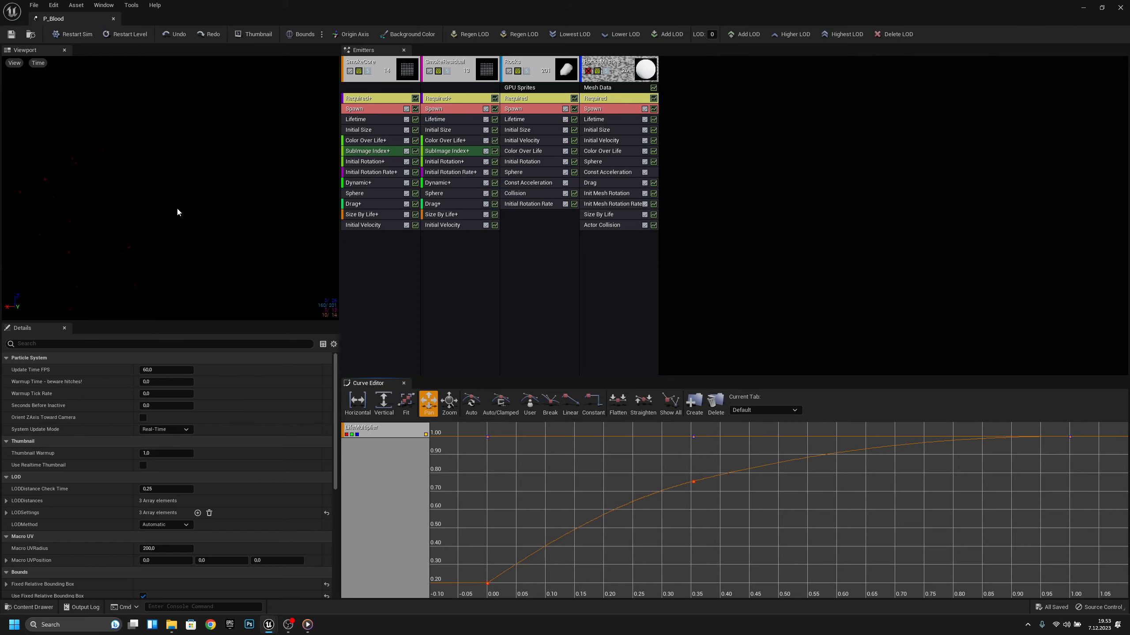
pyautogui.click(113, 19)
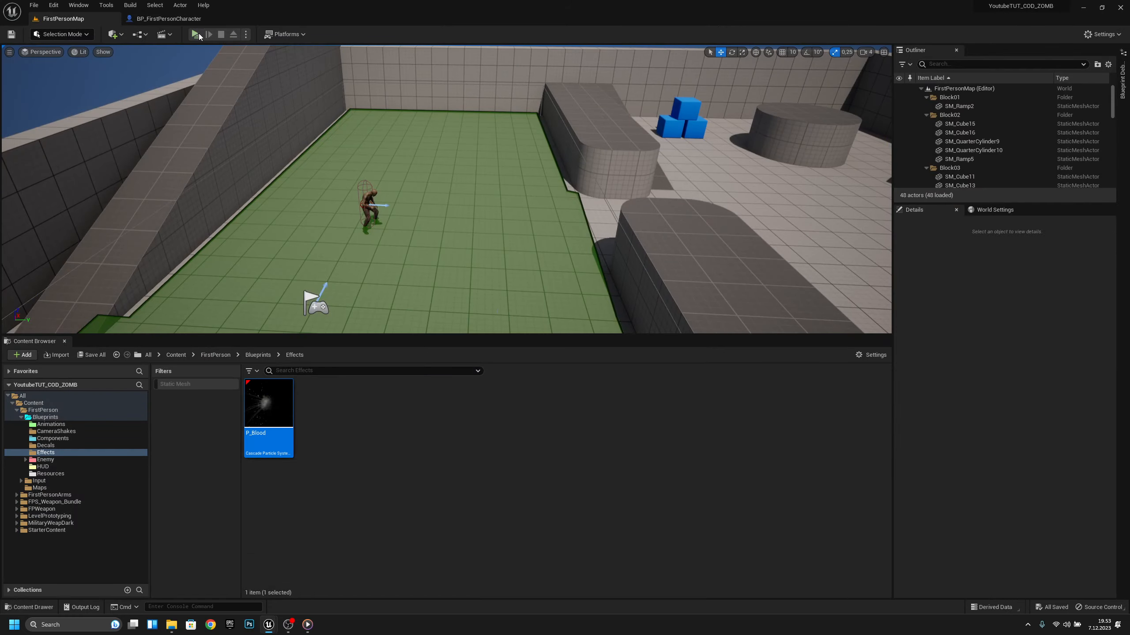
pyautogui.hotkey('alt', 'p')
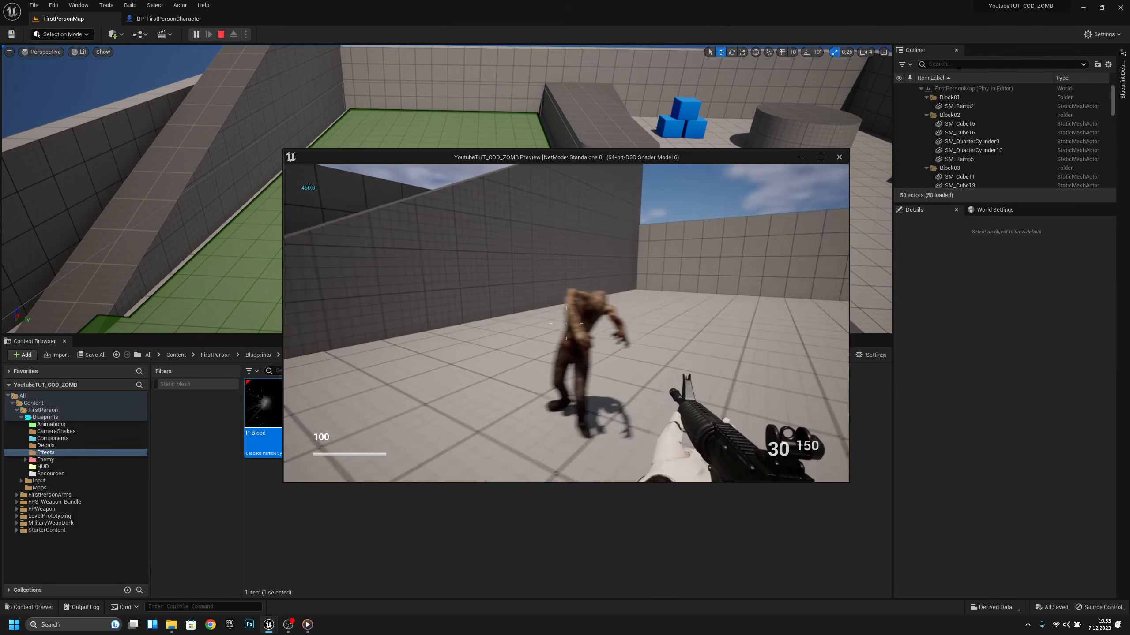
pyautogui.click(566, 324)
pyautogui.click(566, 323)
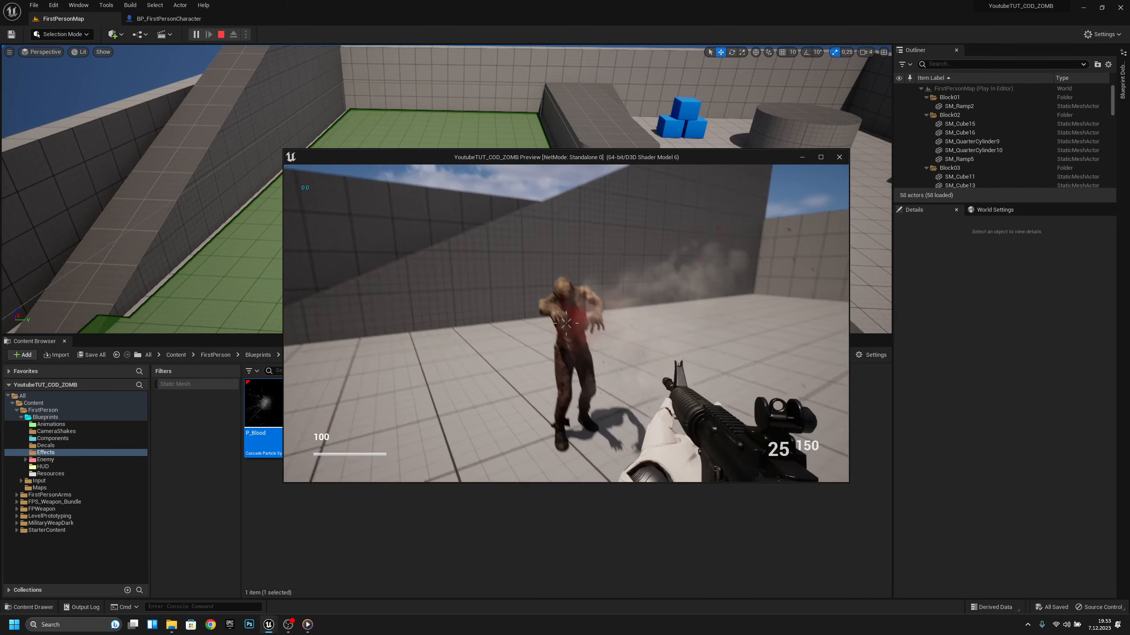
pyautogui.click(566, 323)
pyautogui.click(566, 323)
pyautogui.click(565, 324)
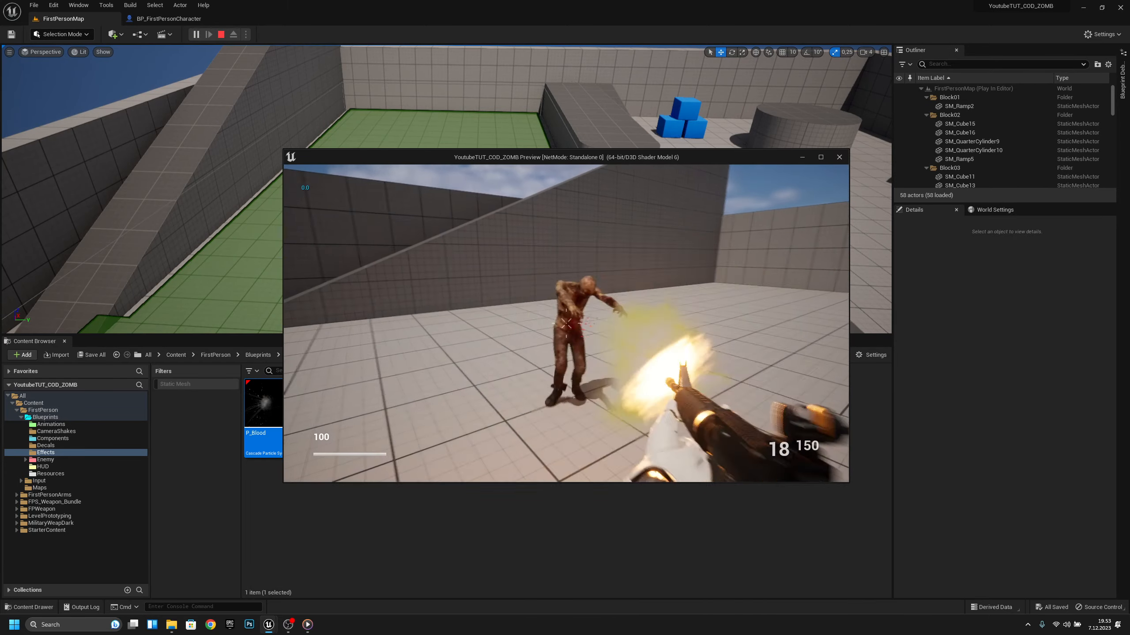
pyautogui.click(566, 324)
pyautogui.click(565, 324)
pyautogui.click(566, 324)
pyautogui.click(566, 323)
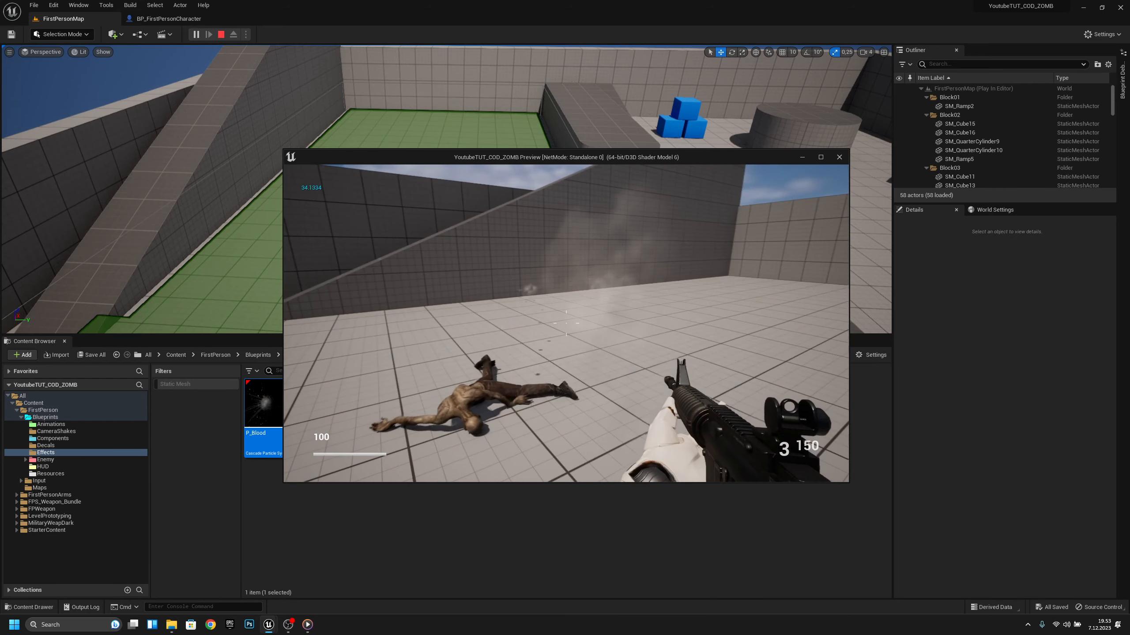
# Step: Stop the play session and open the Ch10_body material from the Blueprints > Enemy > Zombie1 folder
pyautogui.press('Escape')
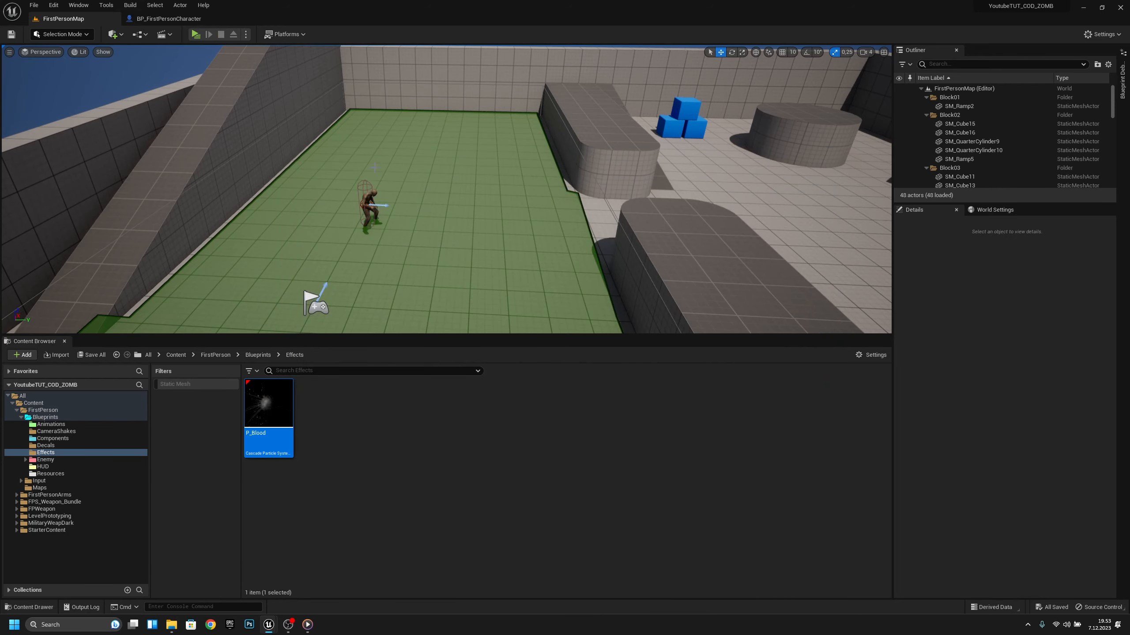
pyautogui.click(260, 356)
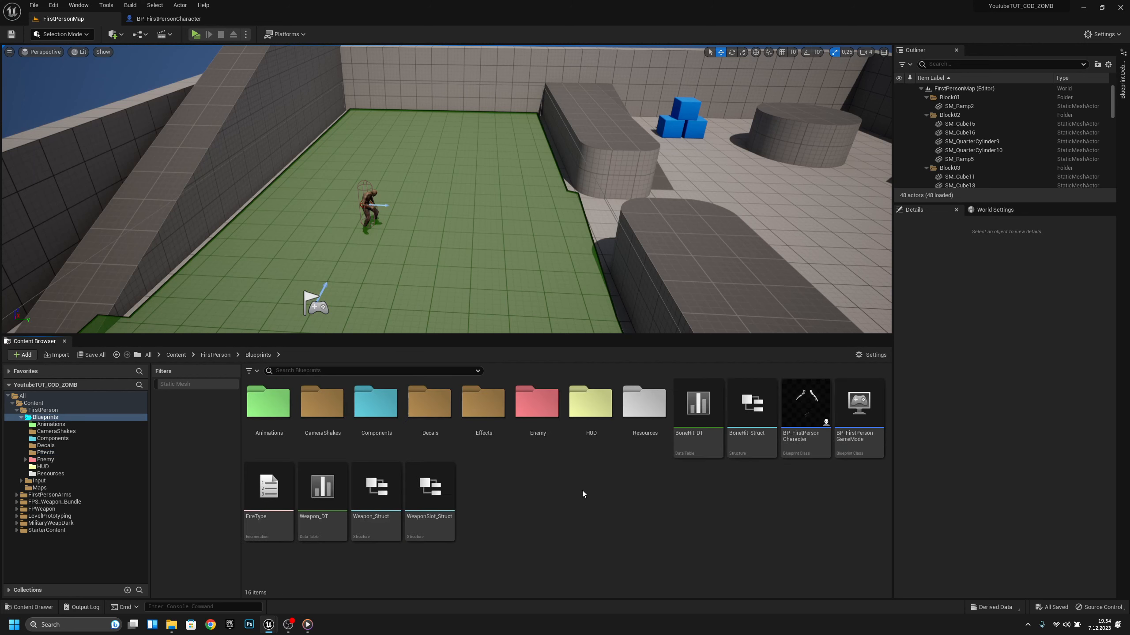
pyautogui.doubleClick(537, 407)
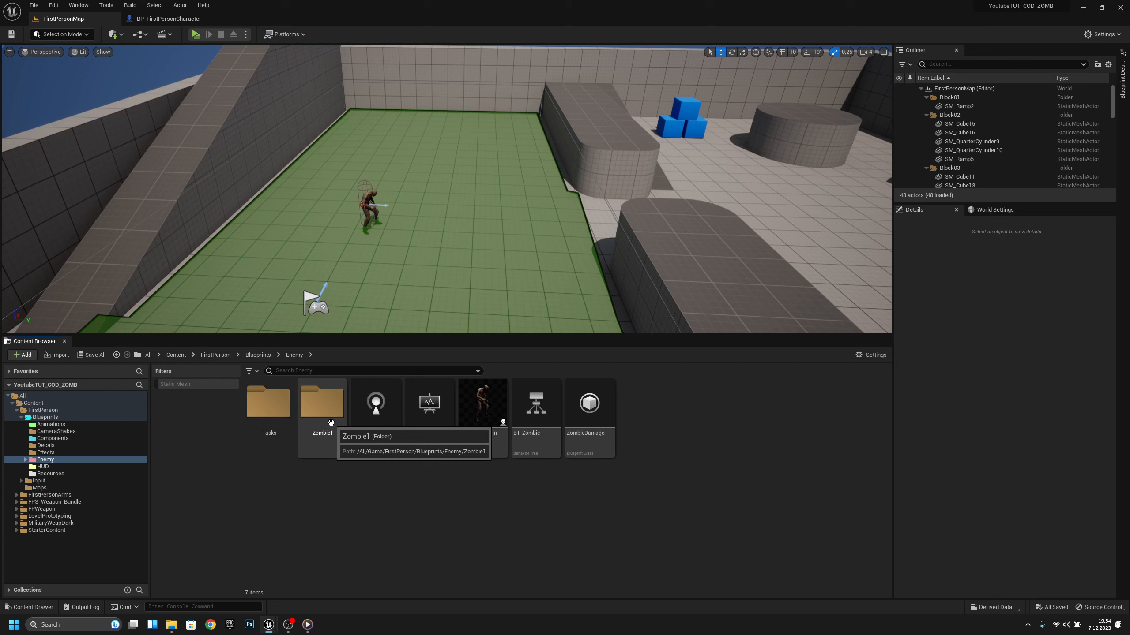
pyautogui.doubleClick(330, 422)
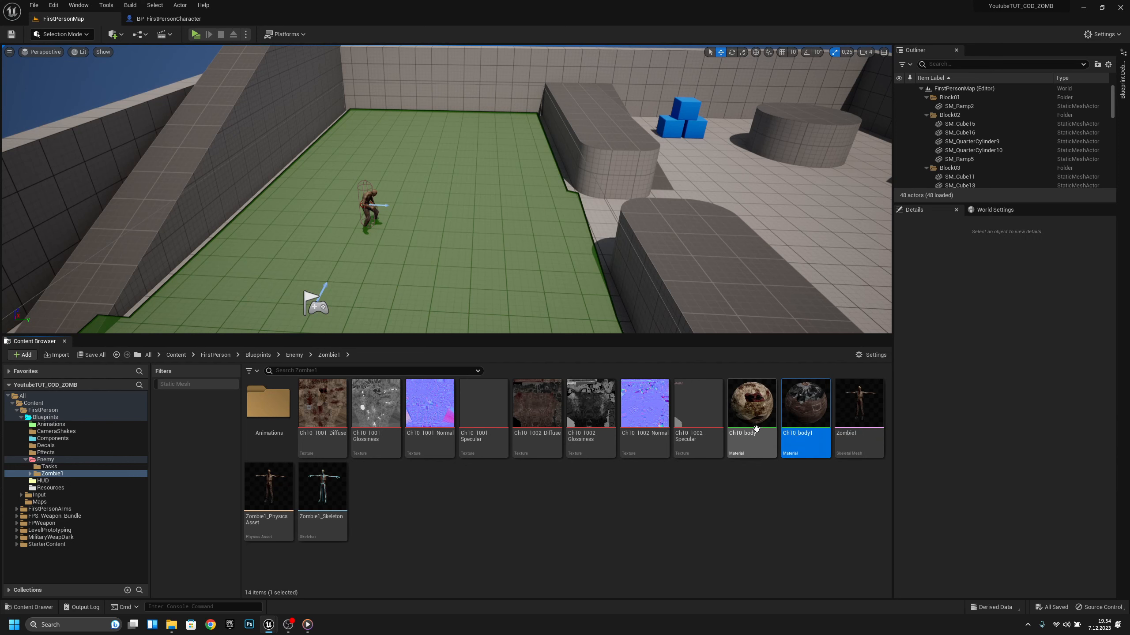
pyautogui.click(751, 440)
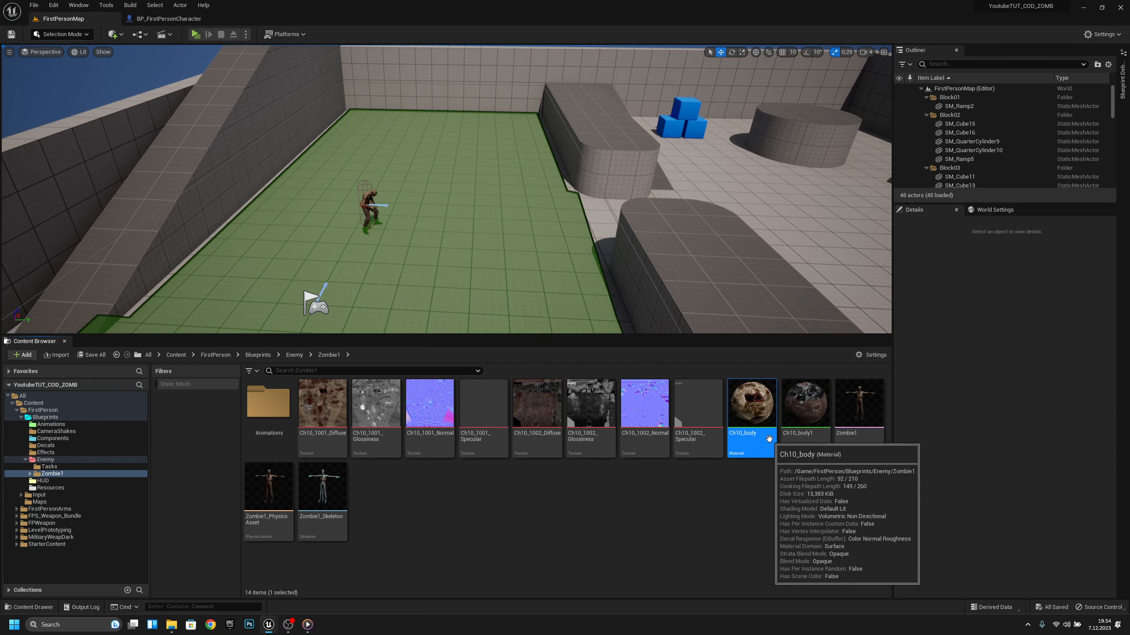
pyautogui.click(795, 506)
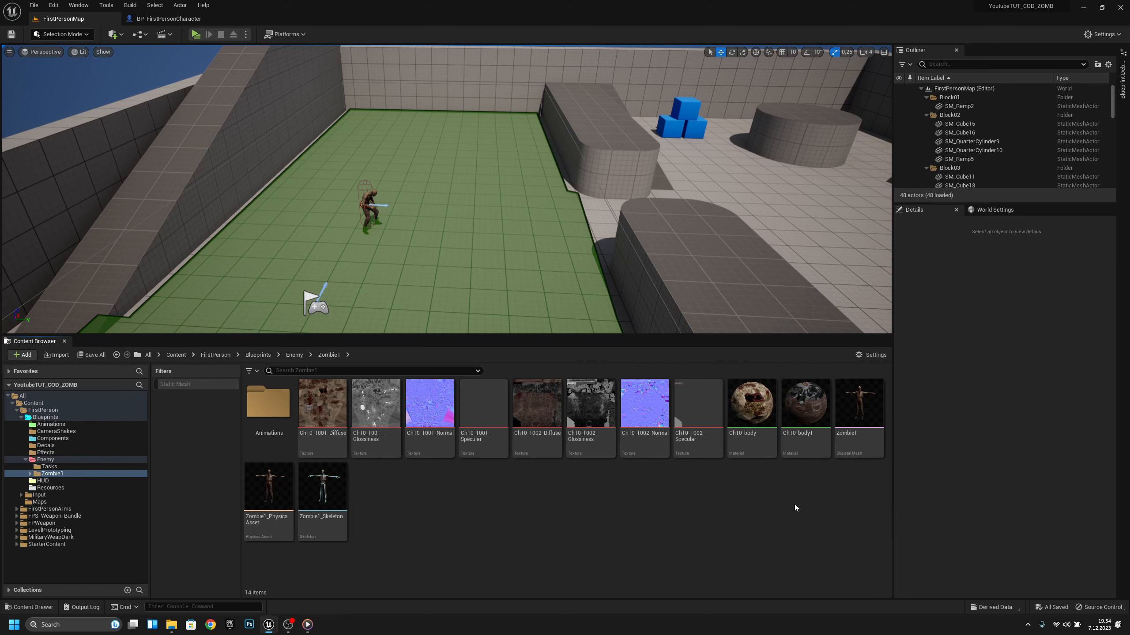
pyautogui.doubleClick(763, 398)
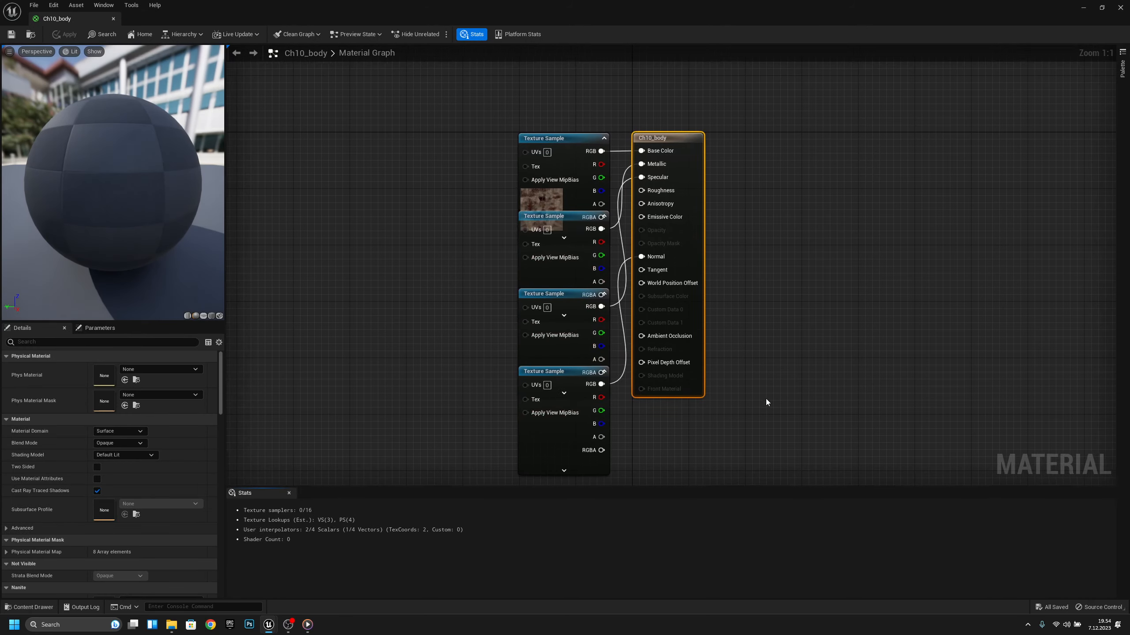
# Step: Move the Ch10_body result node farther from the Texture Sample nodes and select it to show the material's properties
pyautogui.moveTo(683, 148); pyautogui.dragTo(824, 148)
pyautogui.rightClick(634, 227)
pyautogui.moveTo(919, 175); pyautogui.dragTo(851, 194, button='right')
pyautogui.click(803, 171)
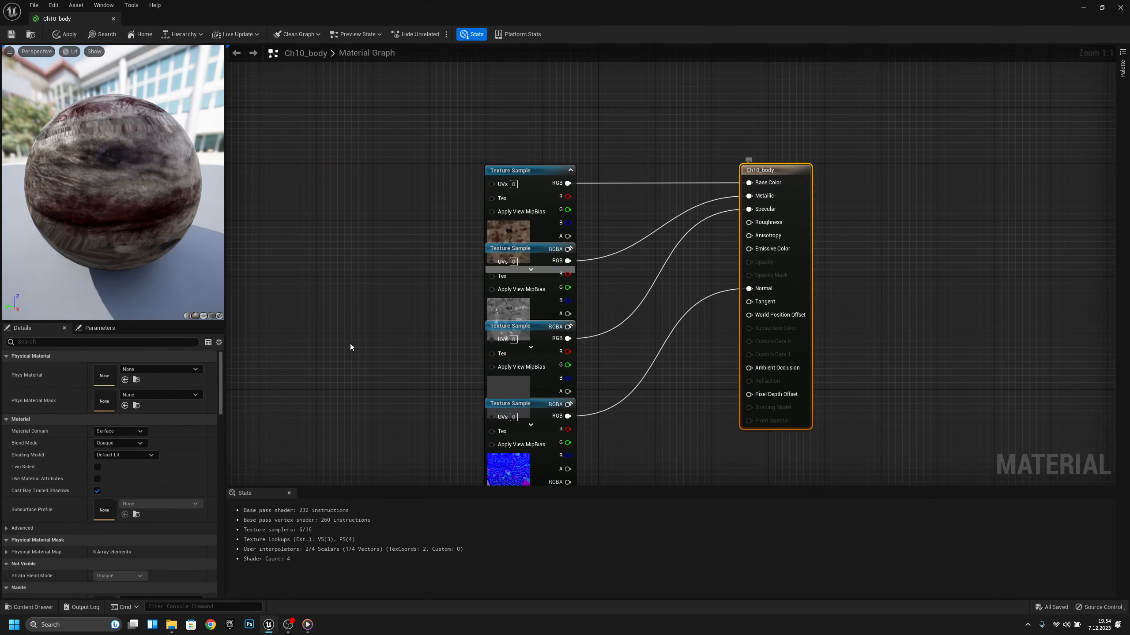
# Step: Try the Translucent Blend Mode on the Ch10_body material, and set it to Masked
pyautogui.click(117, 443)
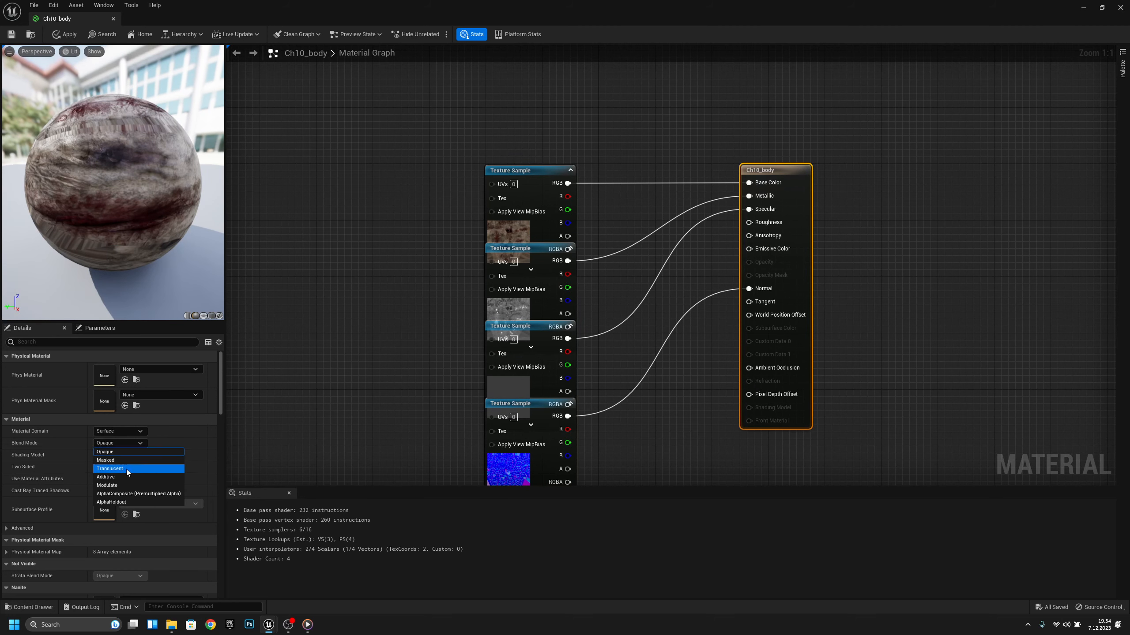
pyautogui.click(125, 469)
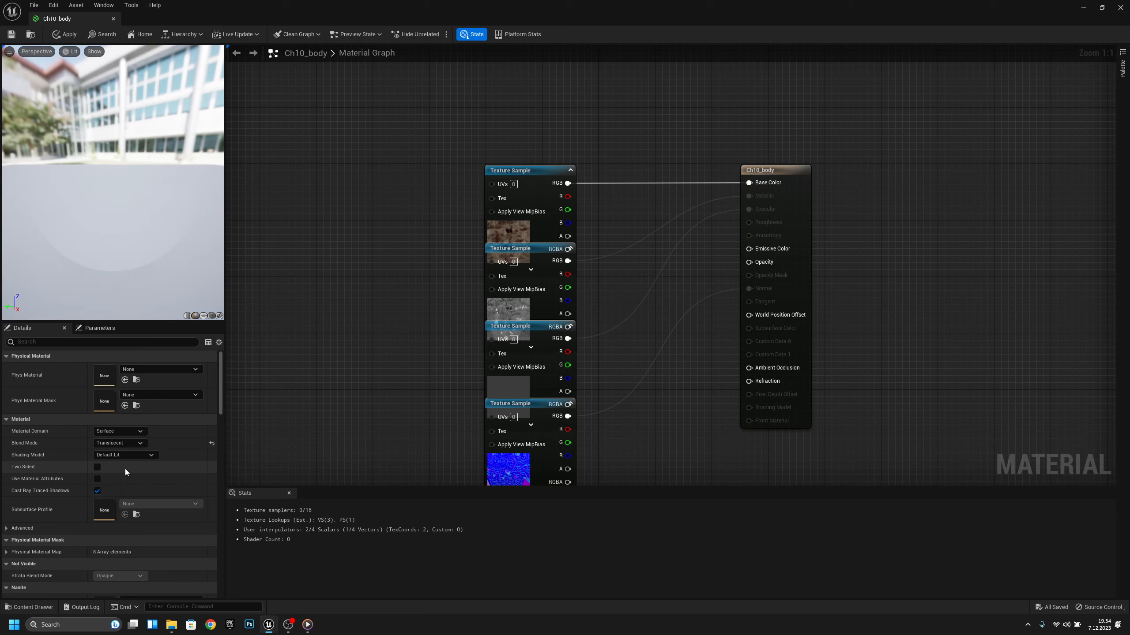
pyautogui.click(120, 443)
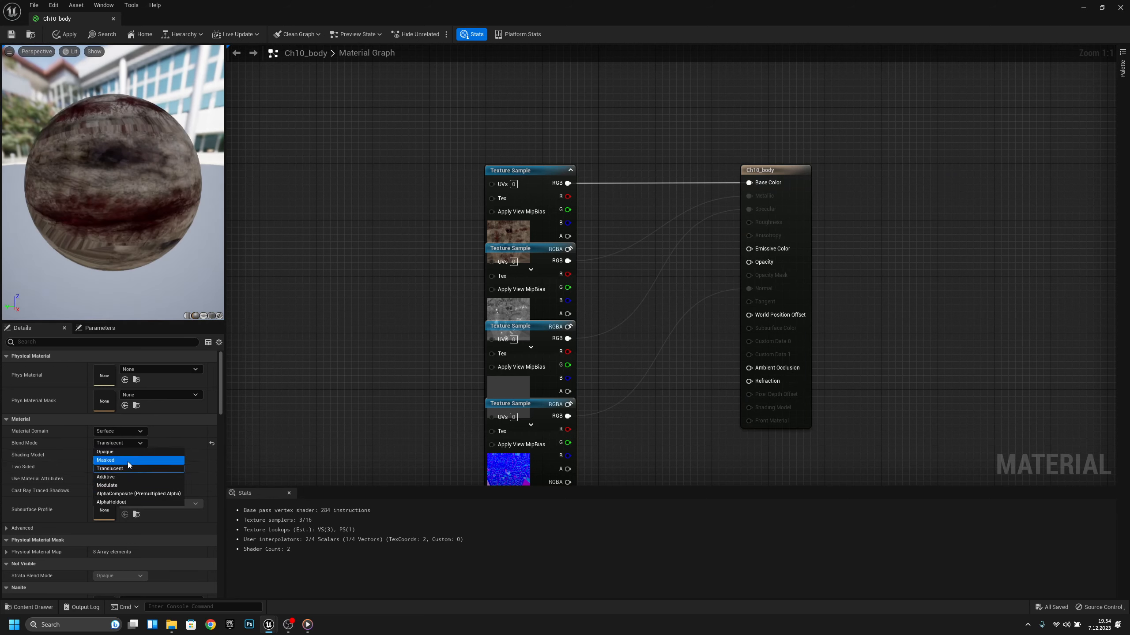
pyautogui.click(127, 461)
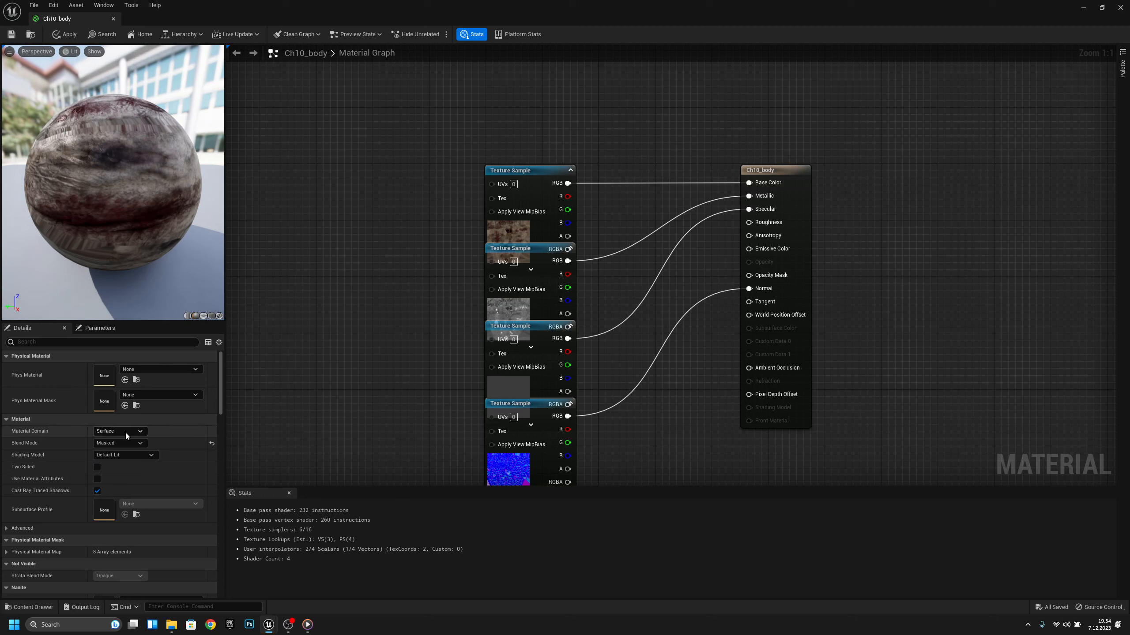
pyautogui.click(128, 443)
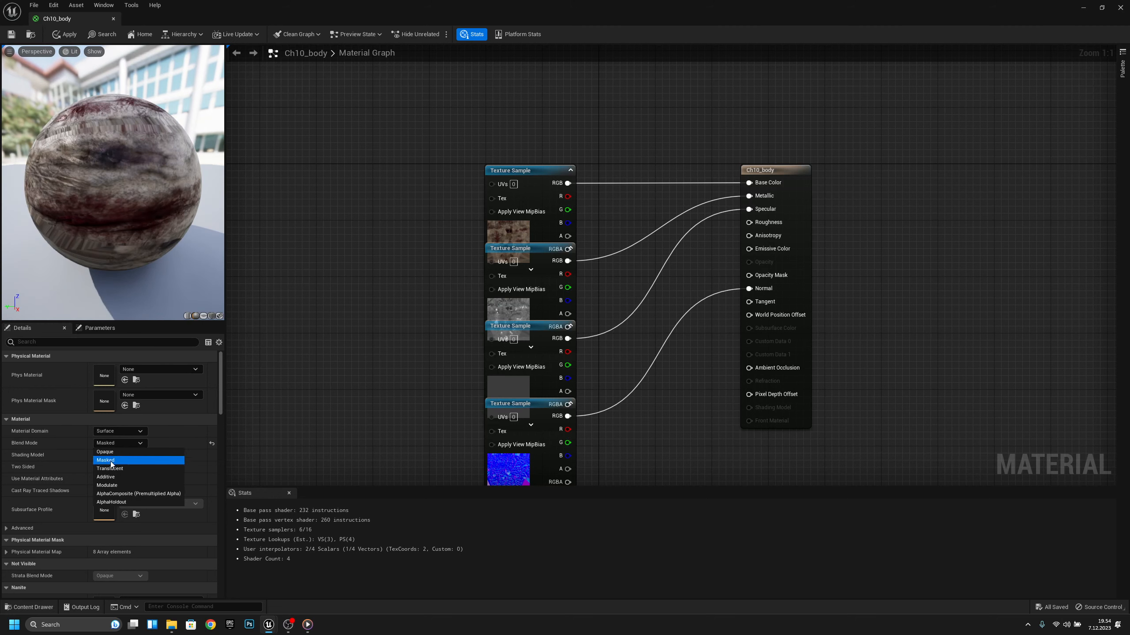
pyautogui.click(111, 460)
# Step: Add a BoundingBoxBased_0-1_UVW node in the empty graph area above the texture samples
pyautogui.moveTo(504, 185); pyautogui.dragTo(586, 284, button='right')
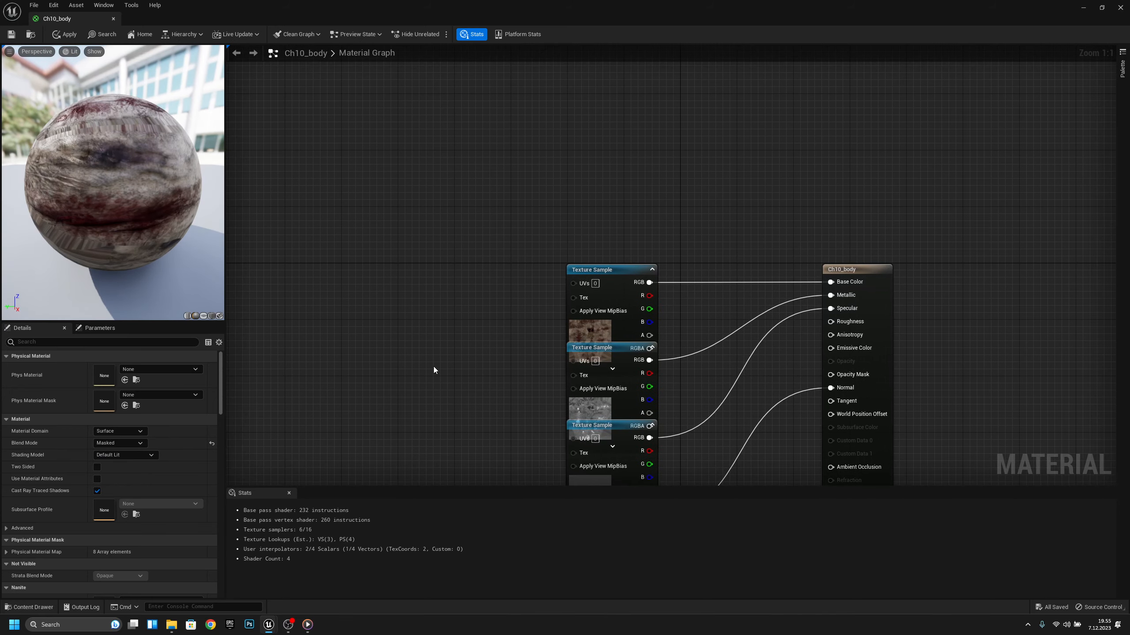
pyautogui.moveTo(373, 229); pyautogui.dragTo(556, 345, button='right')
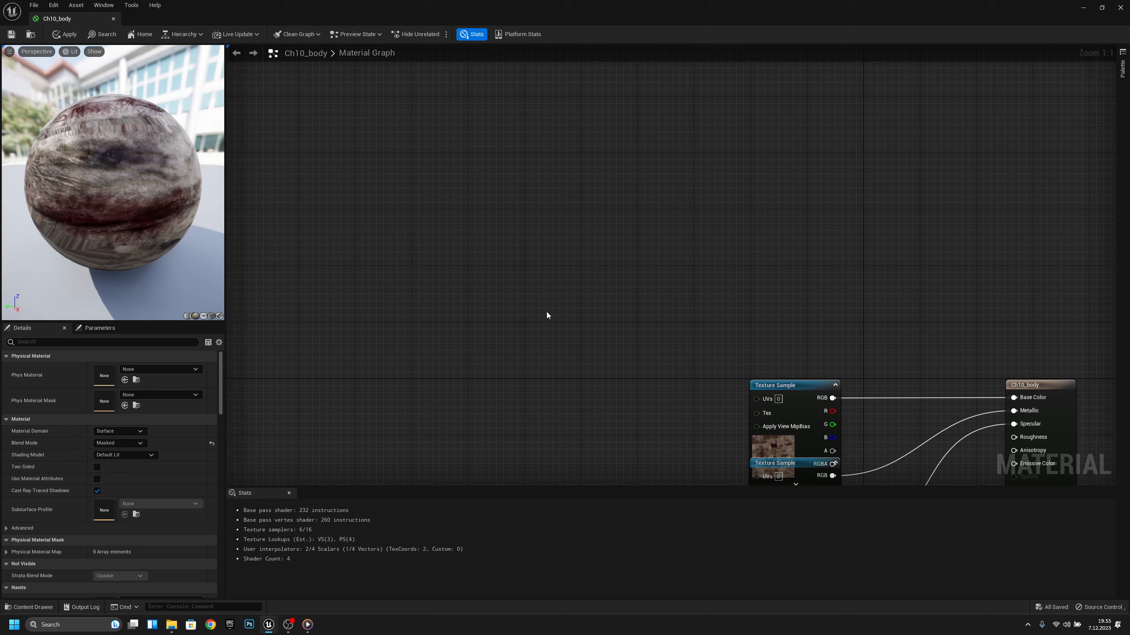
pyautogui.moveTo(506, 291); pyautogui.dragTo(517, 306, button='right')
pyautogui.rightClick(395, 230)
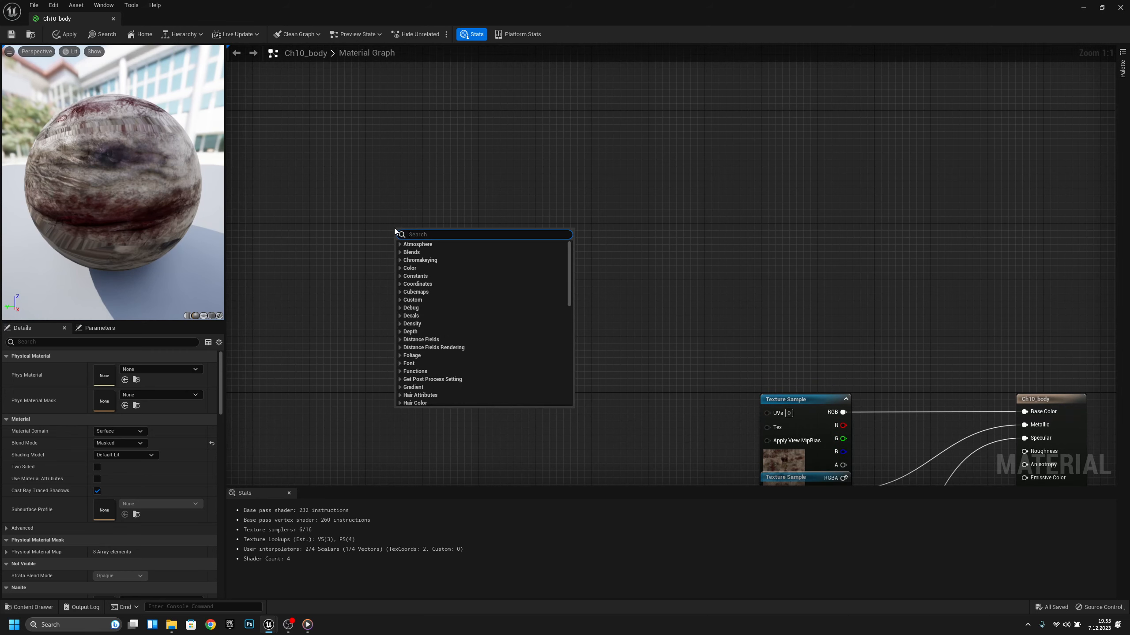
pyautogui.write('box')
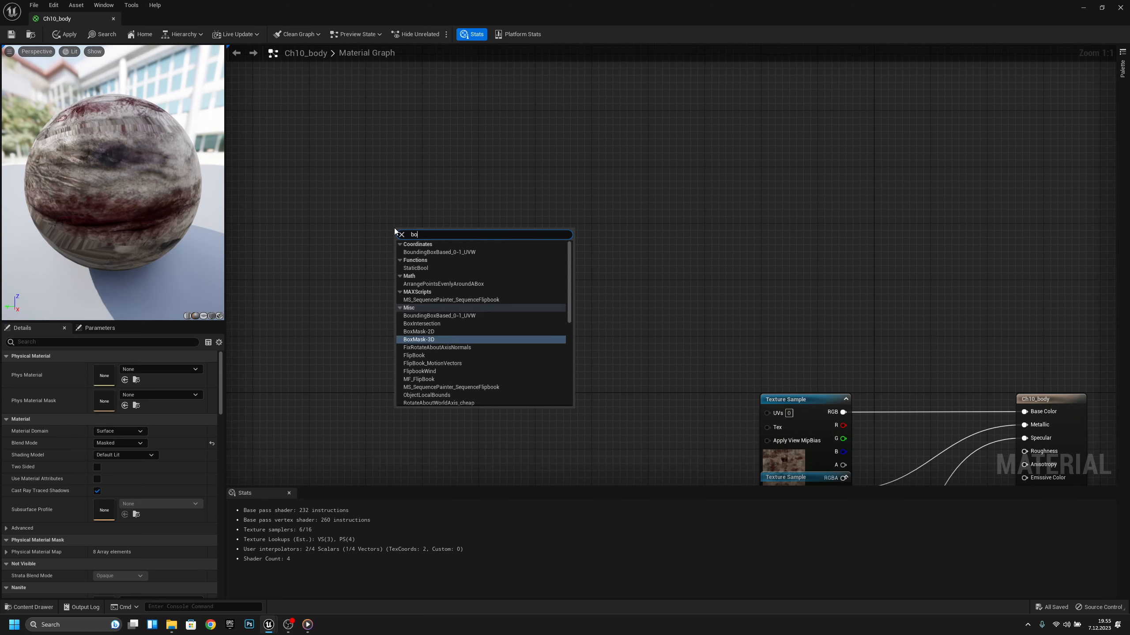
pyautogui.click(471, 253)
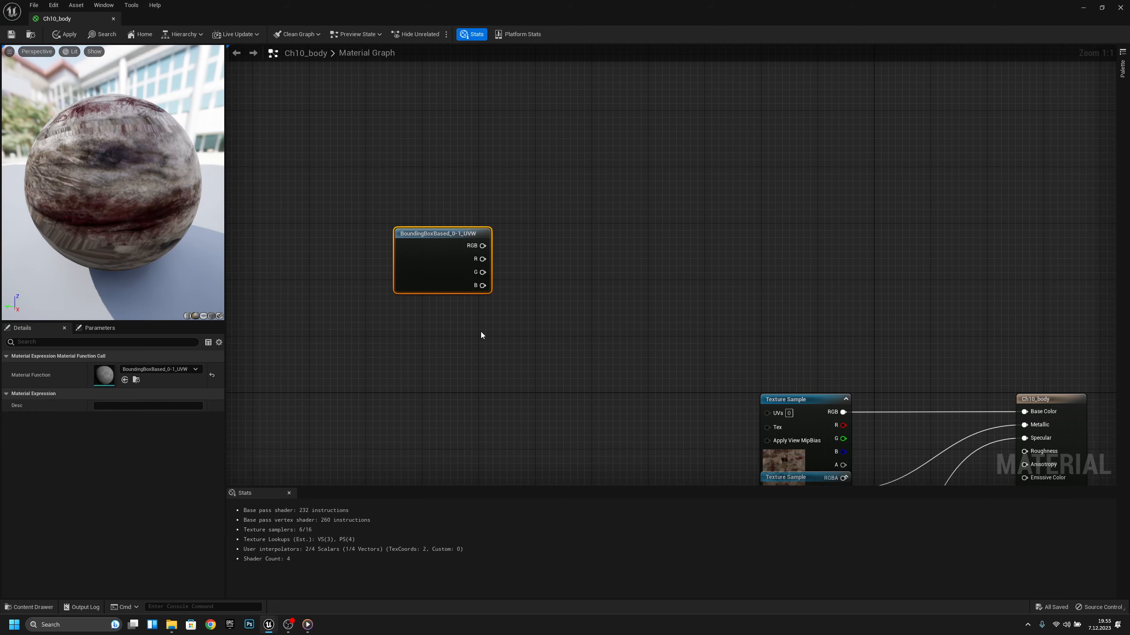
# Step: Create a DotProduct node with its A input fed by the RGB output of BoundingBoxBased_0-1_UVW
pyautogui.moveTo(482, 332); pyautogui.dragTo(503, 334, button='right')
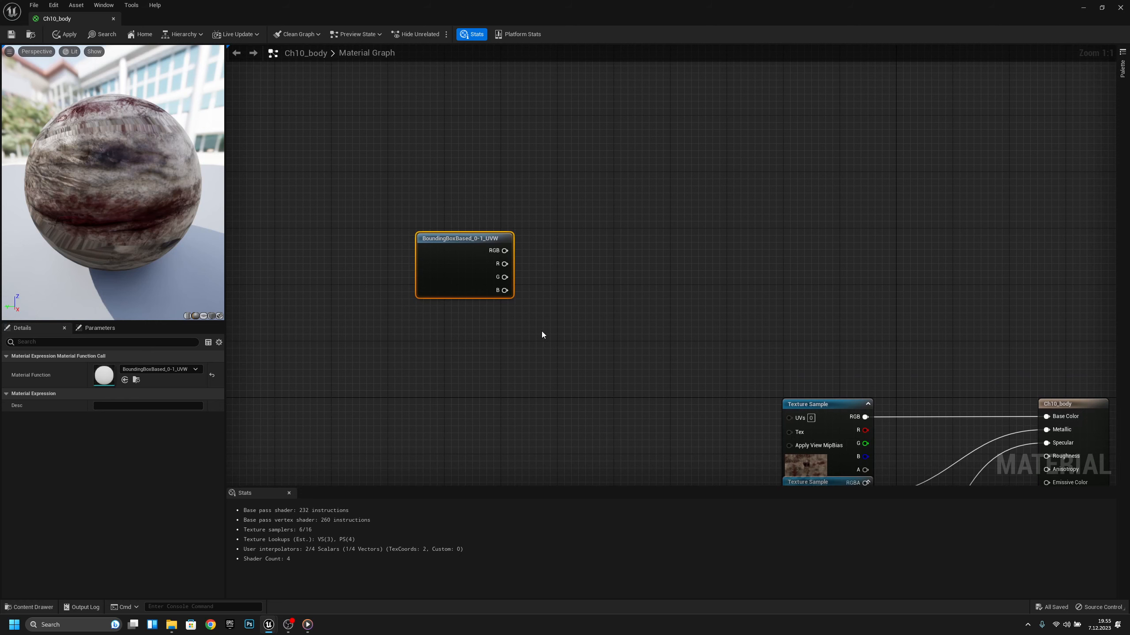
pyautogui.moveTo(599, 397); pyautogui.dragTo(572, 371, button='right')
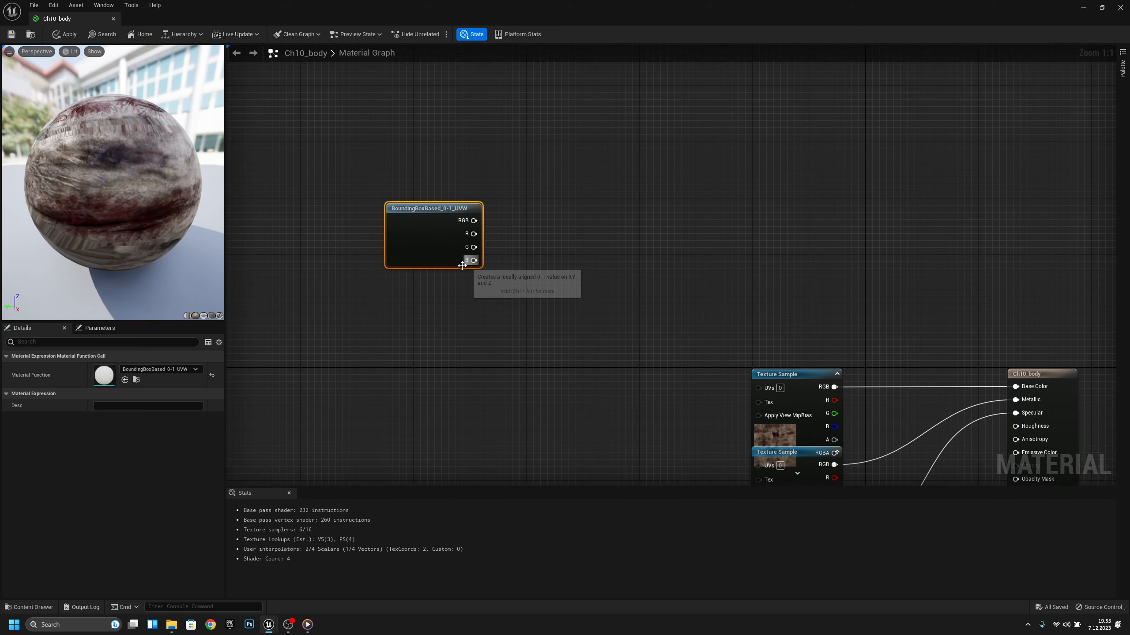
pyautogui.moveTo(474, 221); pyautogui.dragTo(556, 272)
pyautogui.write('dot')
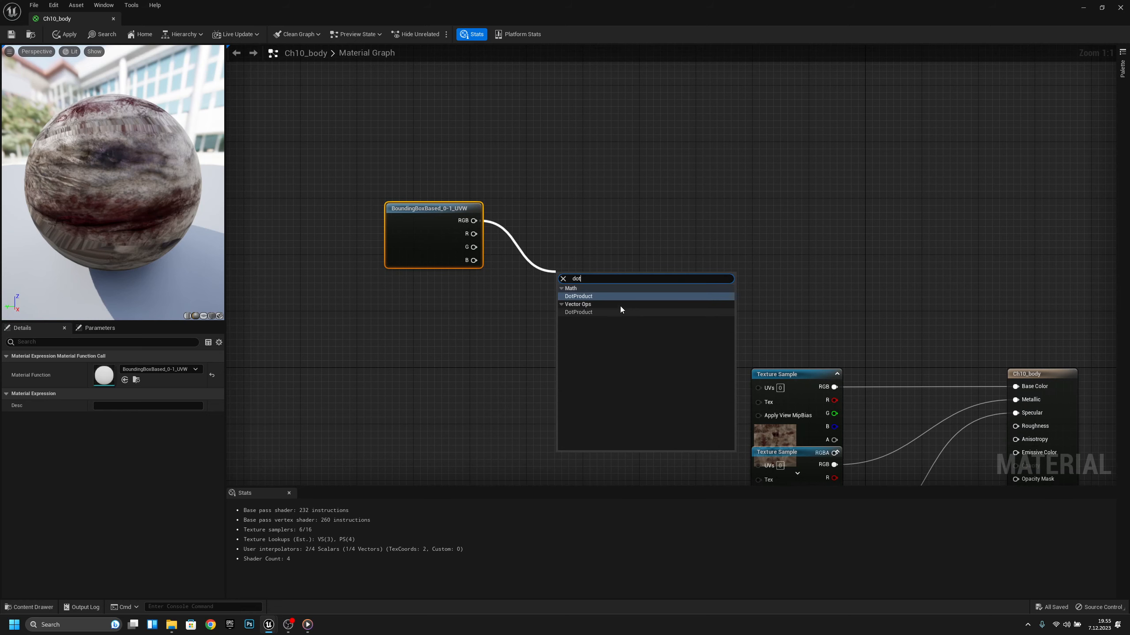
pyautogui.click(594, 296)
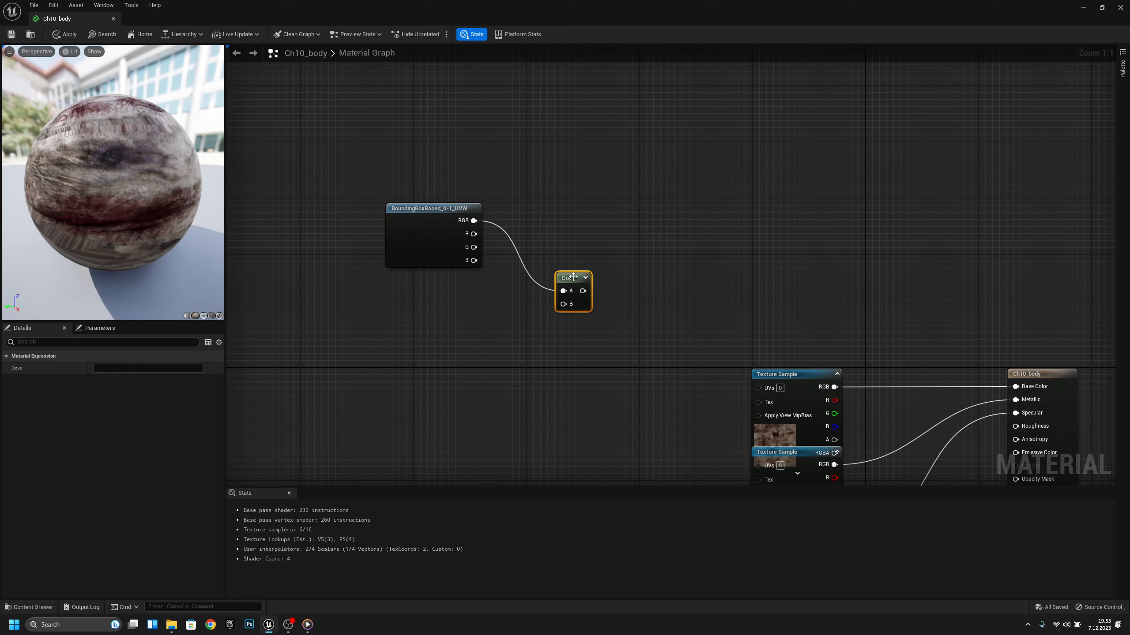
# Step: Add a Constant3Vector node below the BoundingBoxBased_0-1_UVW node
pyautogui.moveTo(497, 350); pyautogui.dragTo(536, 311, button='right')
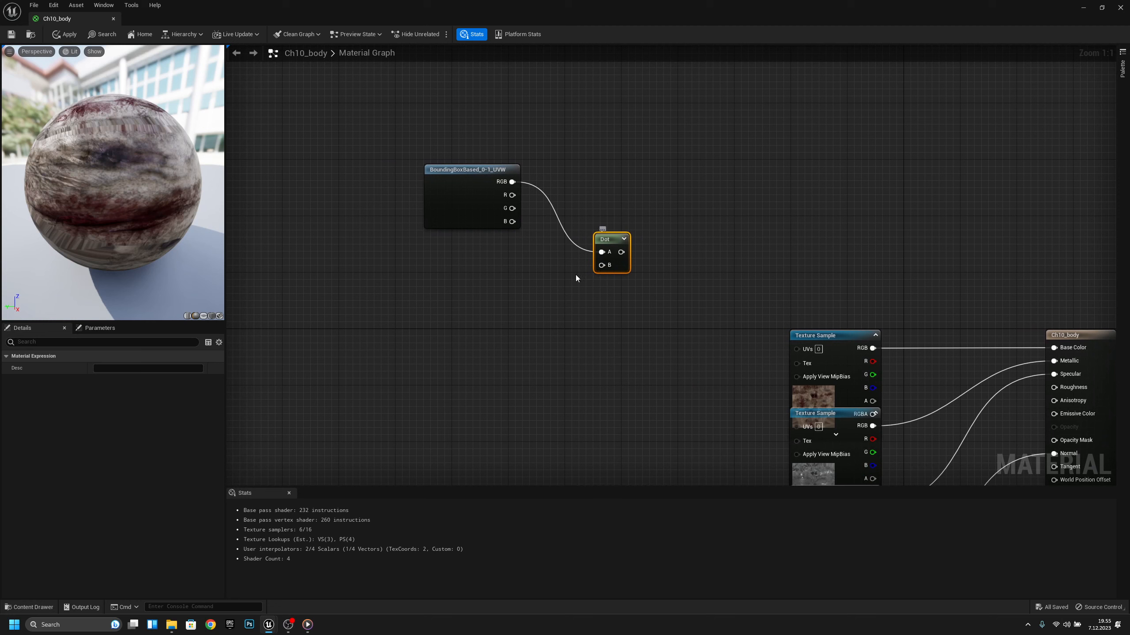
pyautogui.click(561, 284)
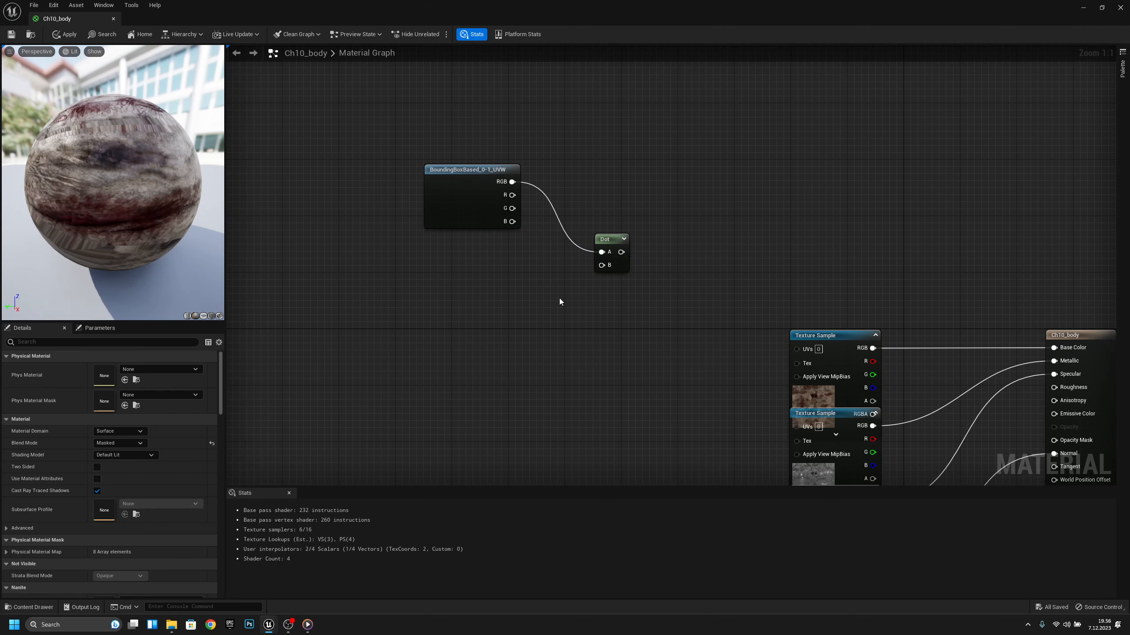
pyautogui.click(429, 286)
pyautogui.rightClick(347, 311)
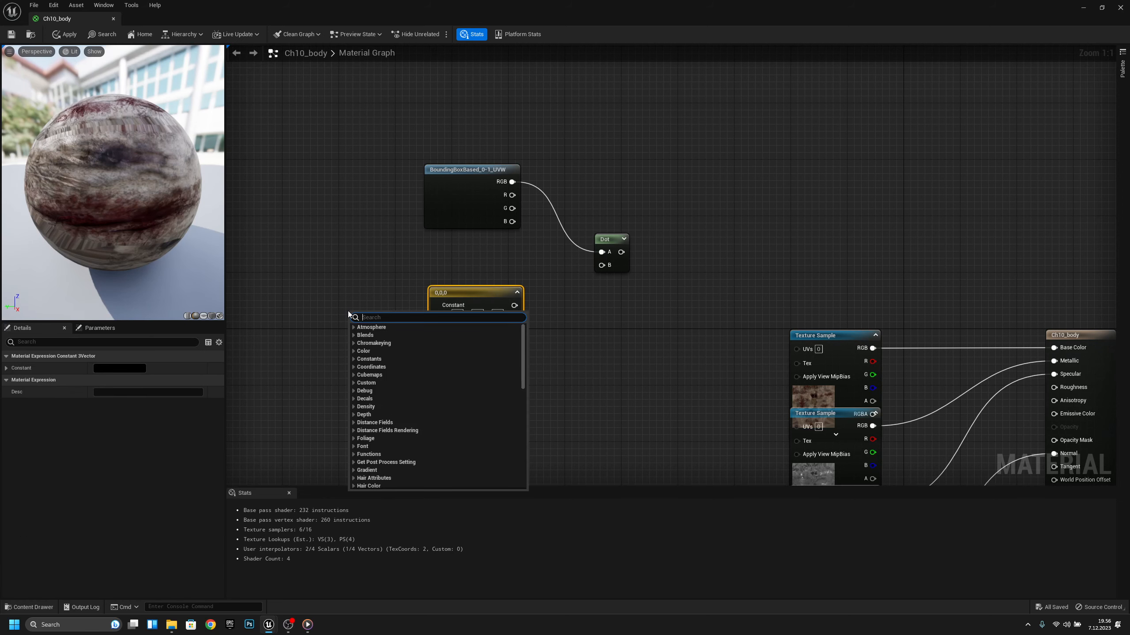
pyautogui.write('consta')
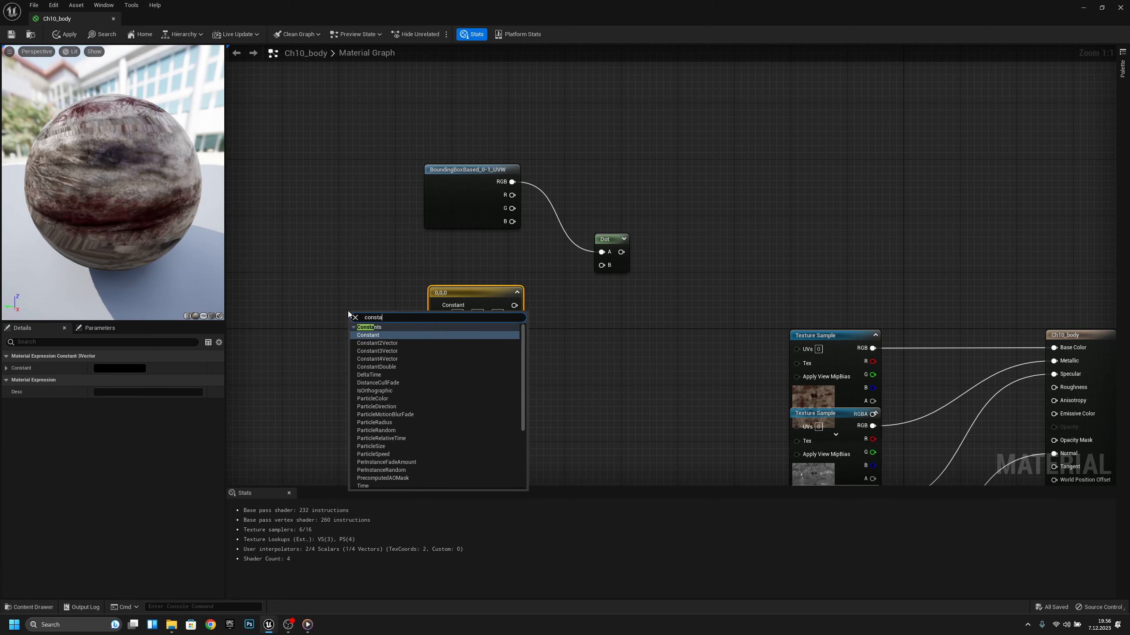
pyautogui.write('nt3')
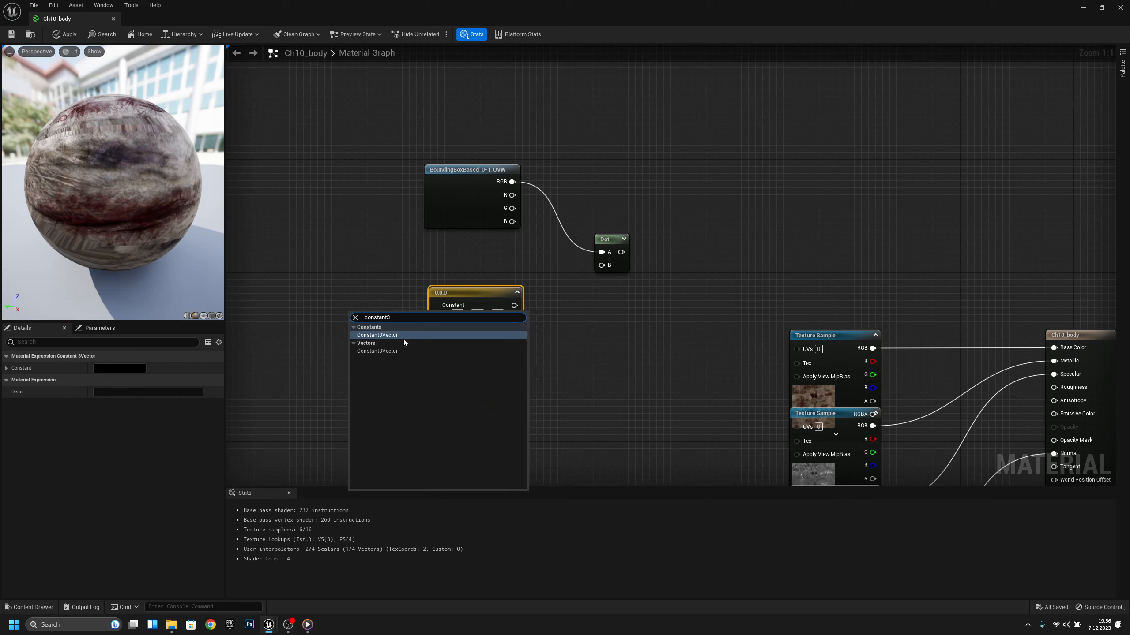
pyautogui.click(538, 316)
# Step: Connect the Constant3Vector output to the Dot node's B input, and move the three new nodes up in the graph
pyautogui.moveTo(471, 298); pyautogui.dragTo(466, 285)
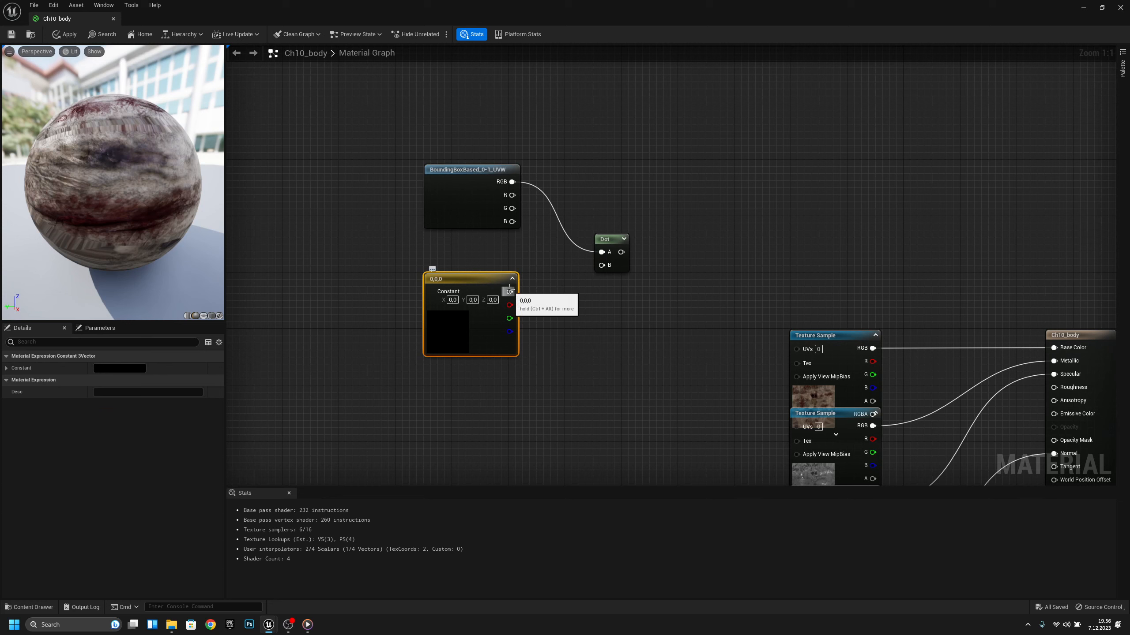
pyautogui.moveTo(509, 291); pyautogui.dragTo(602, 266)
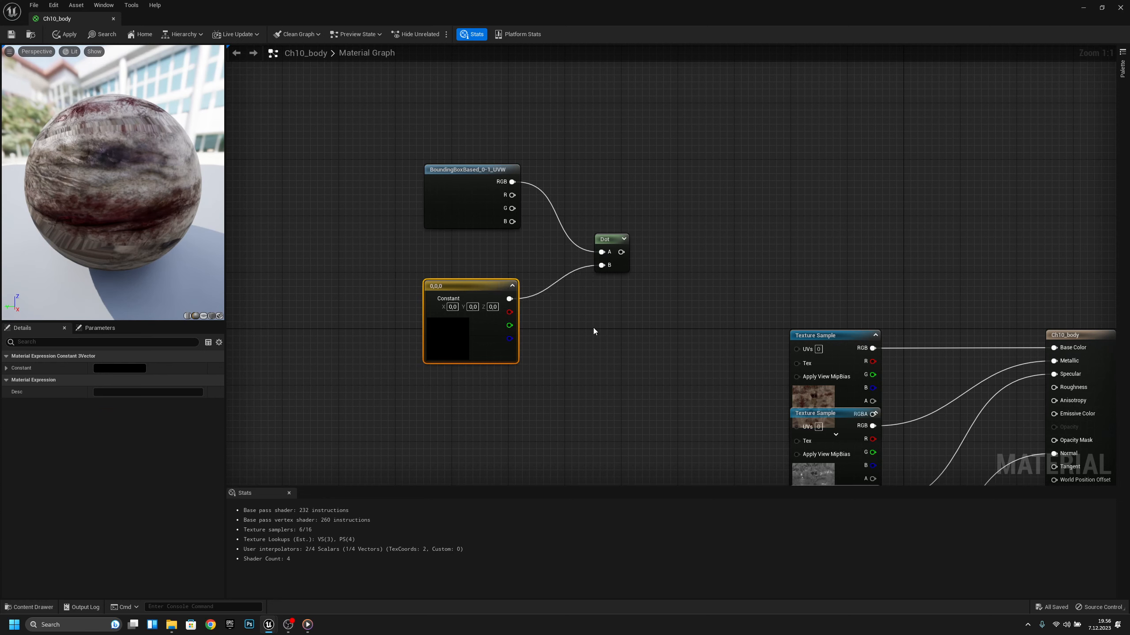
pyautogui.moveTo(593, 328); pyautogui.dragTo(459, 131)
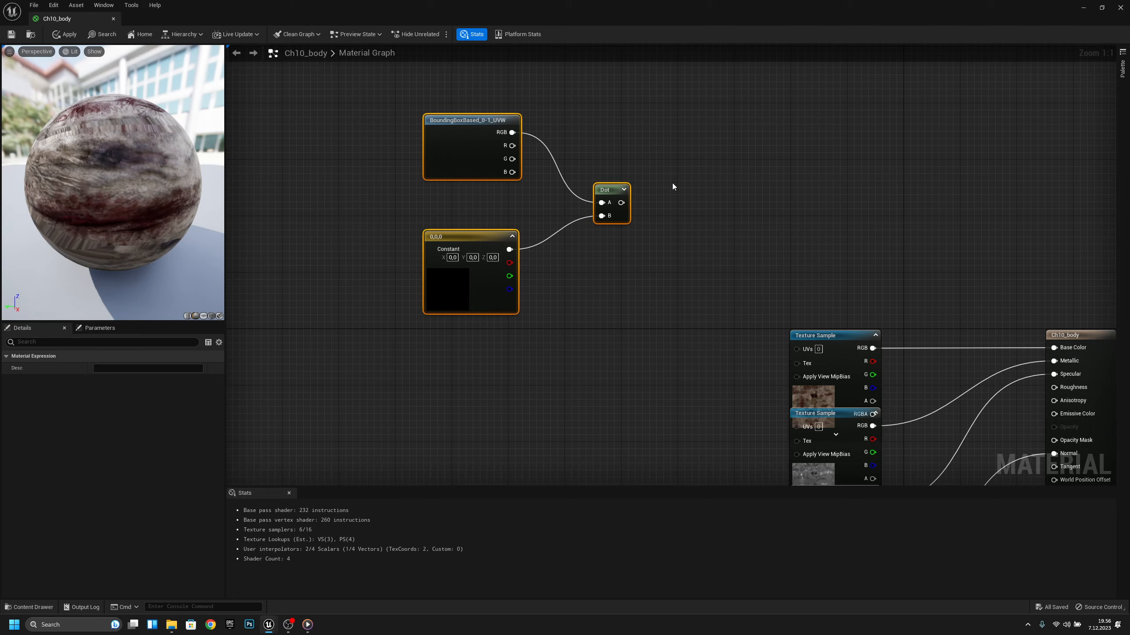
# Step: Add a OneMinus node fed by the Dot node's output, and place it just beside the Dot node
pyautogui.moveTo(668, 184); pyautogui.dragTo(428, 184, button='right')
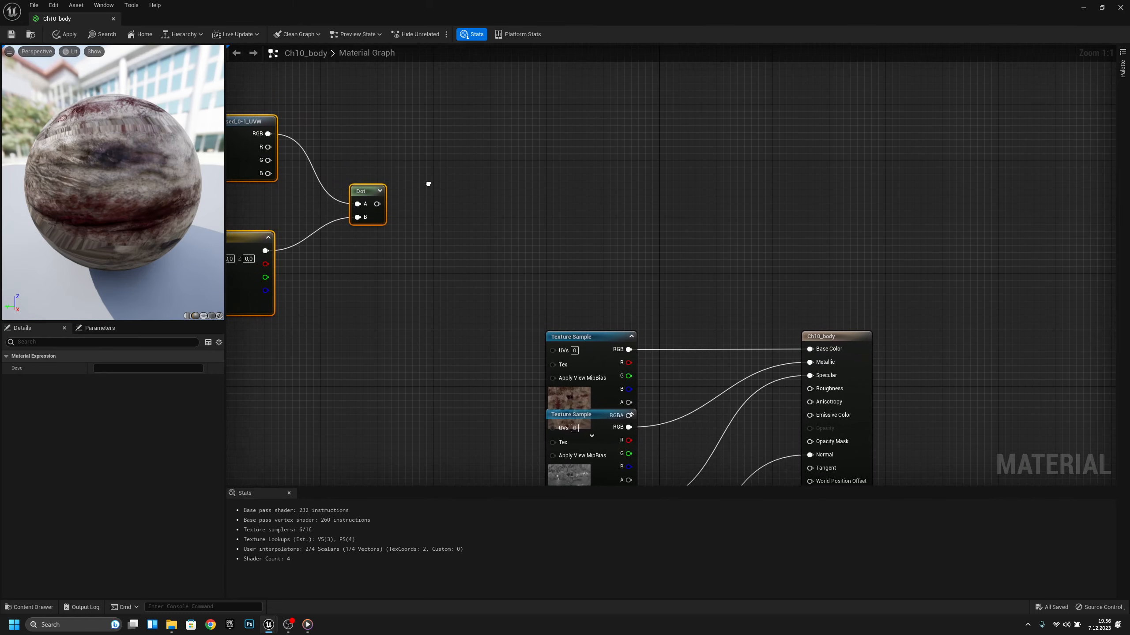
pyautogui.click(433, 283)
pyautogui.moveTo(433, 283); pyautogui.dragTo(472, 278, button='right')
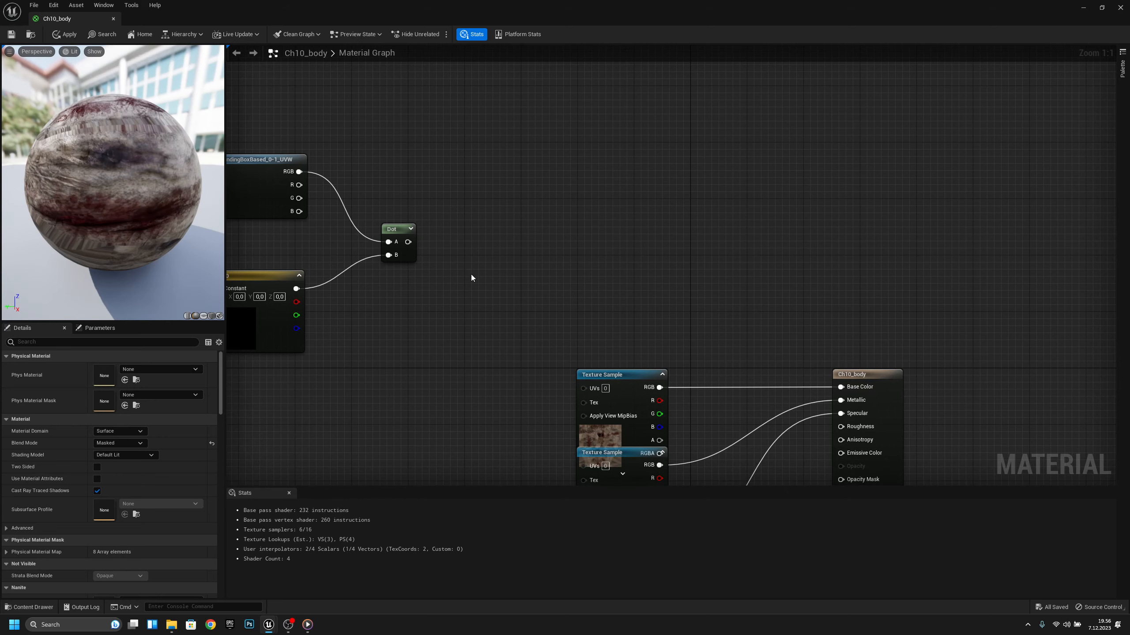
pyautogui.moveTo(409, 242); pyautogui.dragTo(509, 245)
pyautogui.write('1')
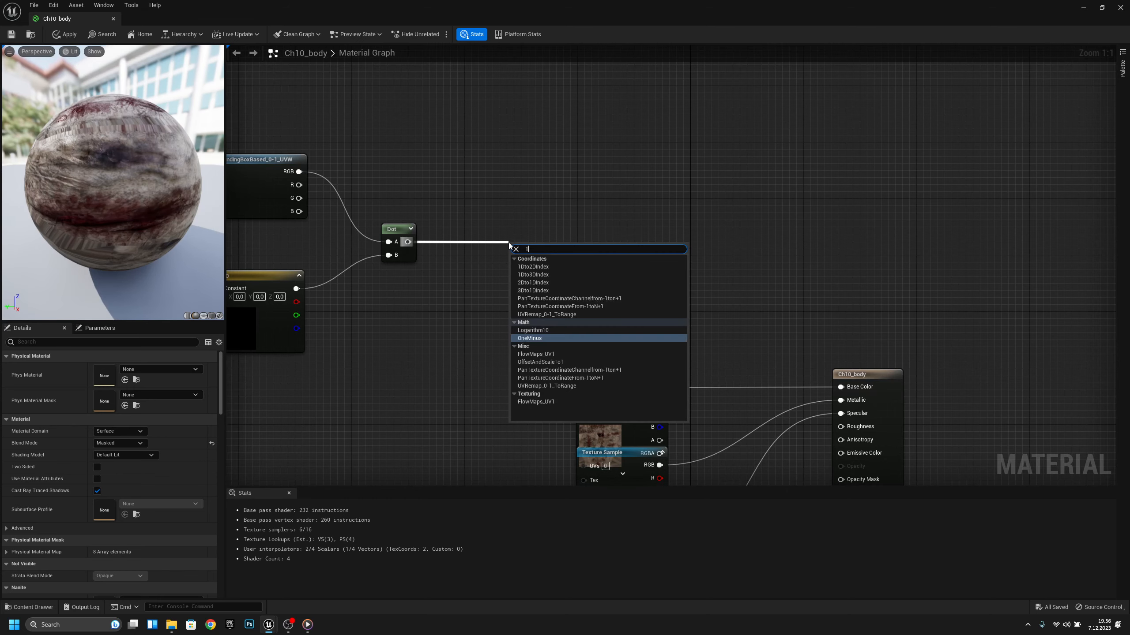
pyautogui.write('-')
pyautogui.press('Return')
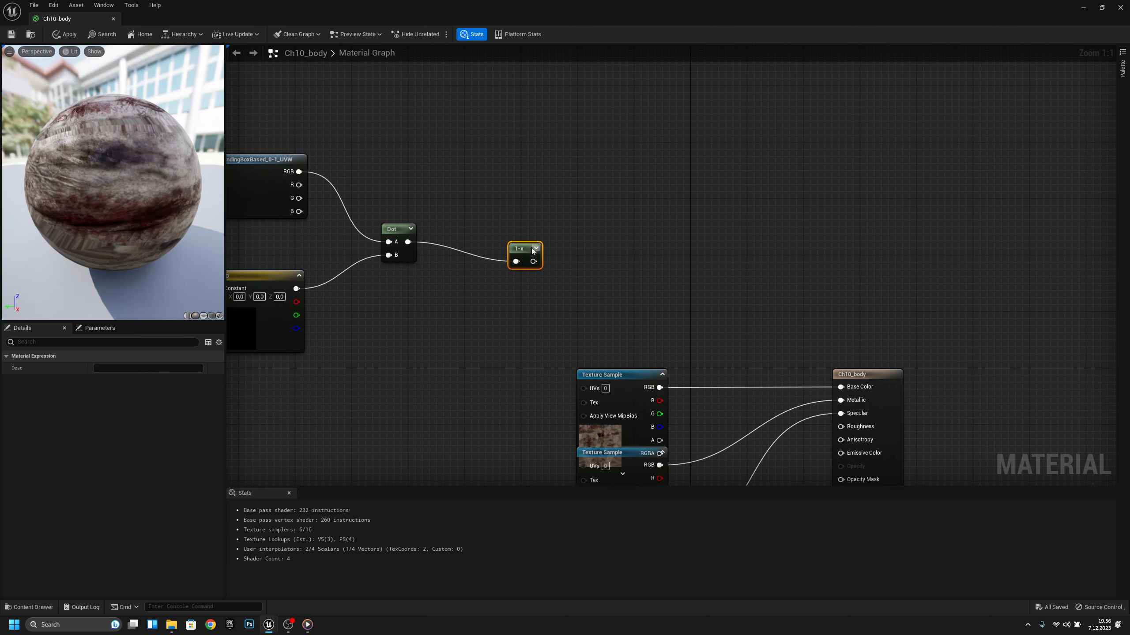
pyautogui.moveTo(528, 247); pyautogui.dragTo(491, 223)
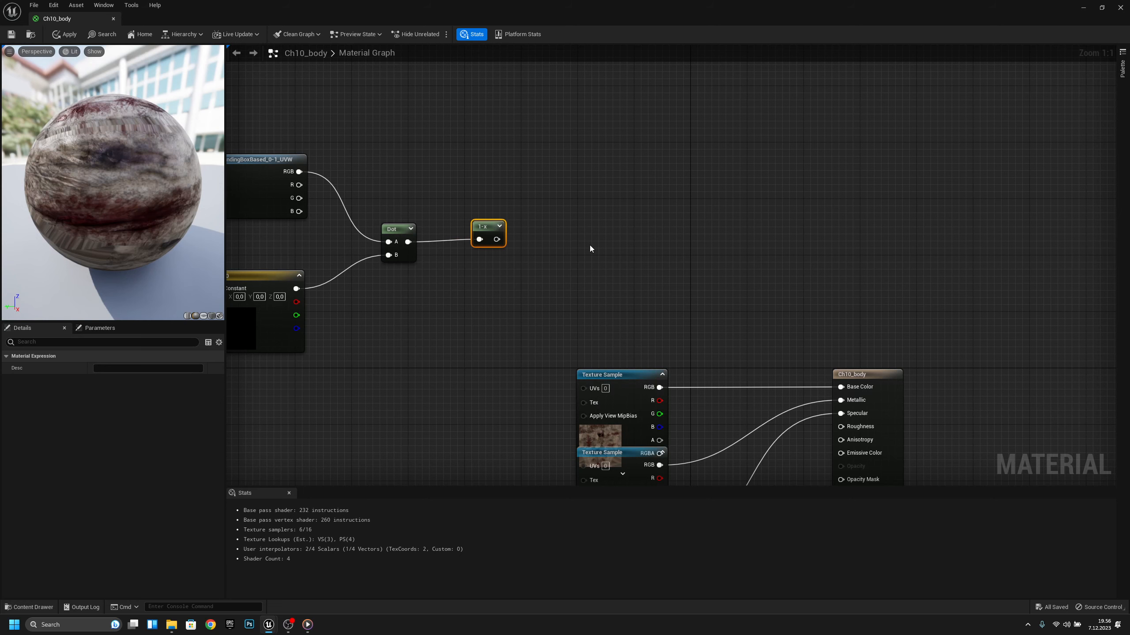
# Step: Add a Subtract node with its A input fed by the OneMinus output, and align the Dot, OneMinus and Subtract nodes in one row
pyautogui.moveTo(606, 288); pyautogui.dragTo(513, 293, button='right')
pyautogui.moveTo(403, 244); pyautogui.dragTo(500, 245)
pyautogui.write('subst')
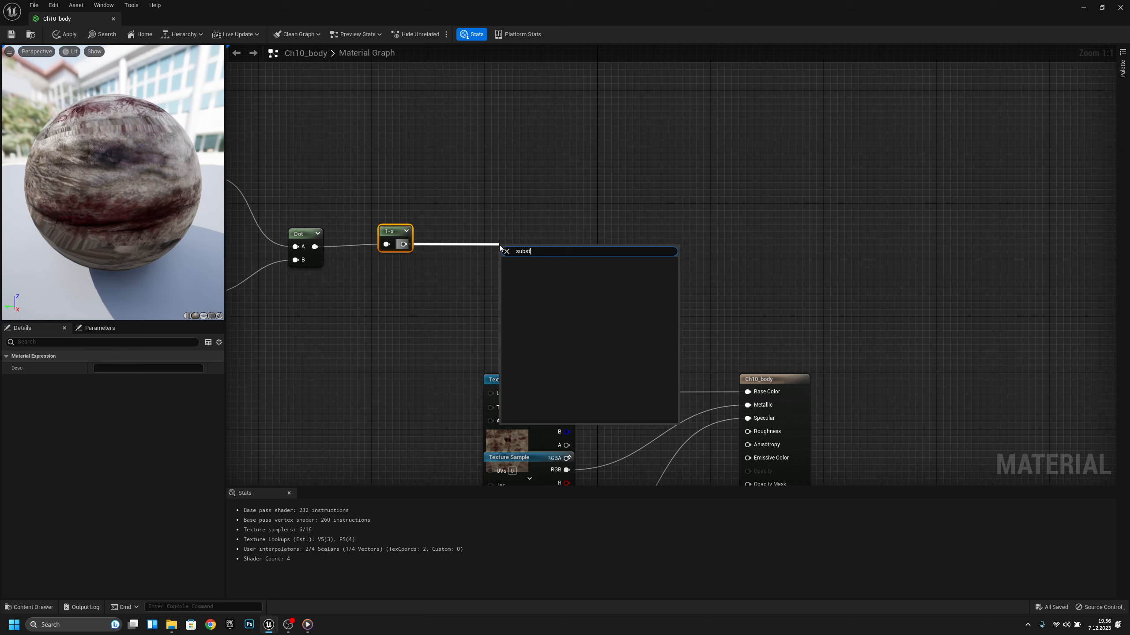
pyautogui.press('BackSpace')
pyautogui.press('BackSpace')
pyautogui.press('BackSpace')
pyautogui.press('BackSpace')
pyautogui.write('-')
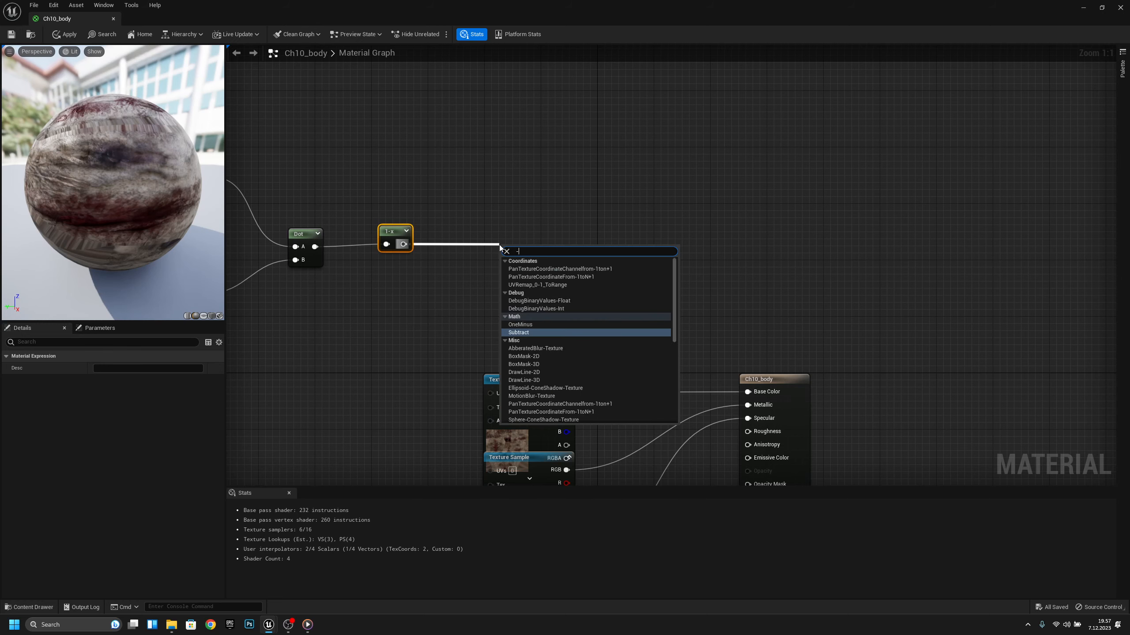
pyautogui.press('Return')
pyautogui.moveTo(489, 249); pyautogui.dragTo(575, 248, button='right')
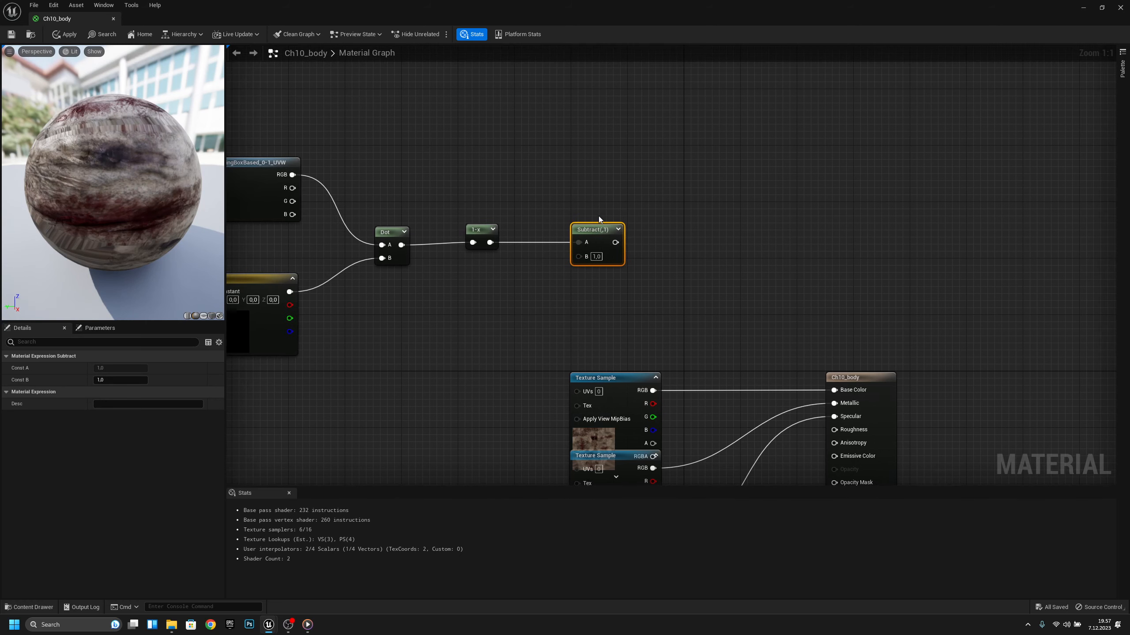
pyautogui.moveTo(597, 214); pyautogui.dragTo(341, 281)
pyautogui.click(632, 329)
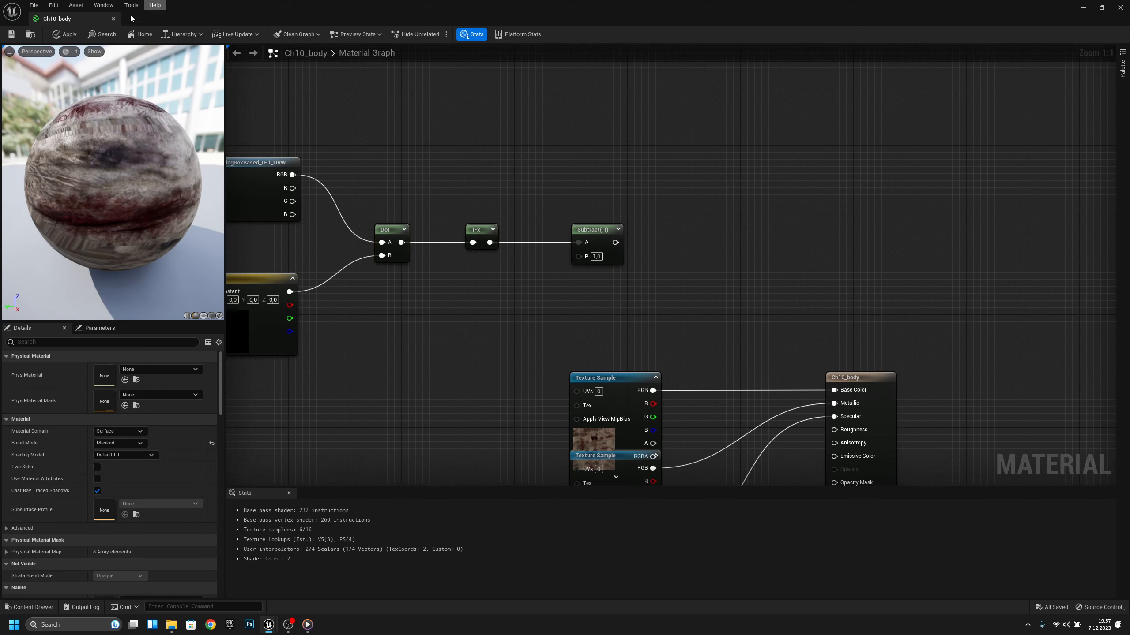
# Step: Add a scalar parameter named Fade Amount below the OneMinus node
pyautogui.moveTo(700, 242); pyautogui.dragTo(701, 144, button='right')
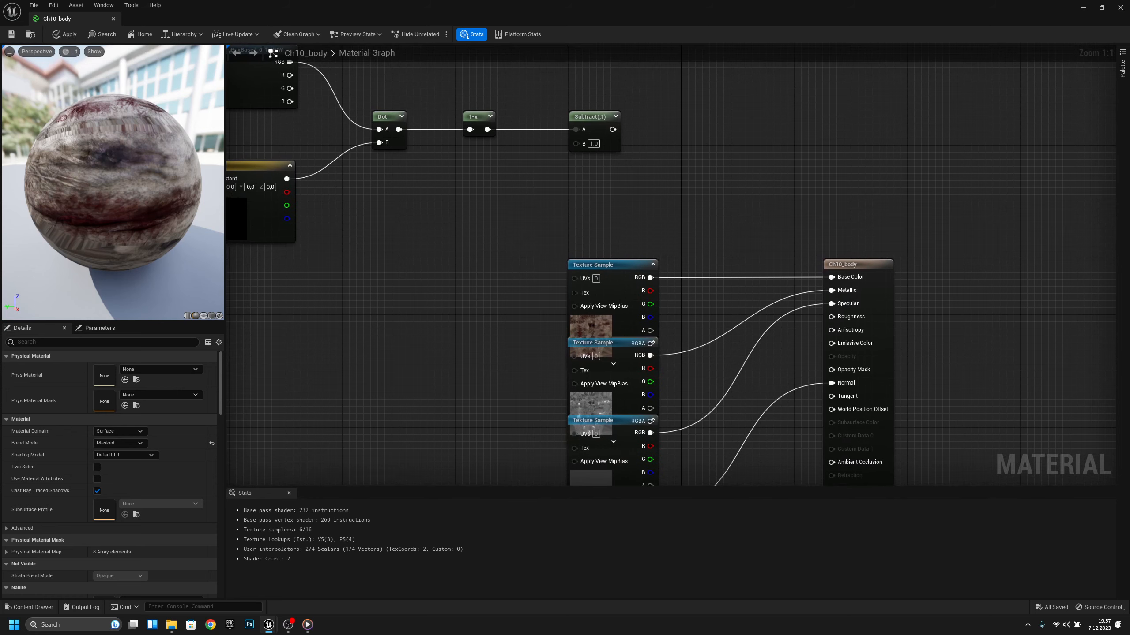
pyautogui.moveTo(582, 209); pyautogui.dragTo(634, 272, button='right')
pyautogui.rightClick(561, 267)
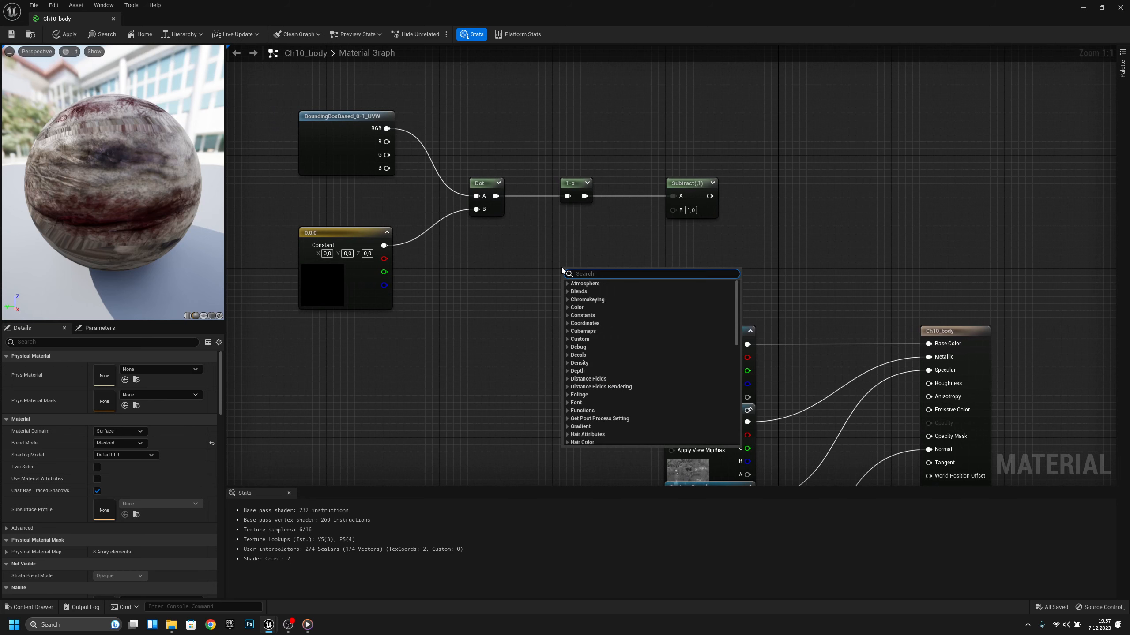
pyautogui.write('scalar')
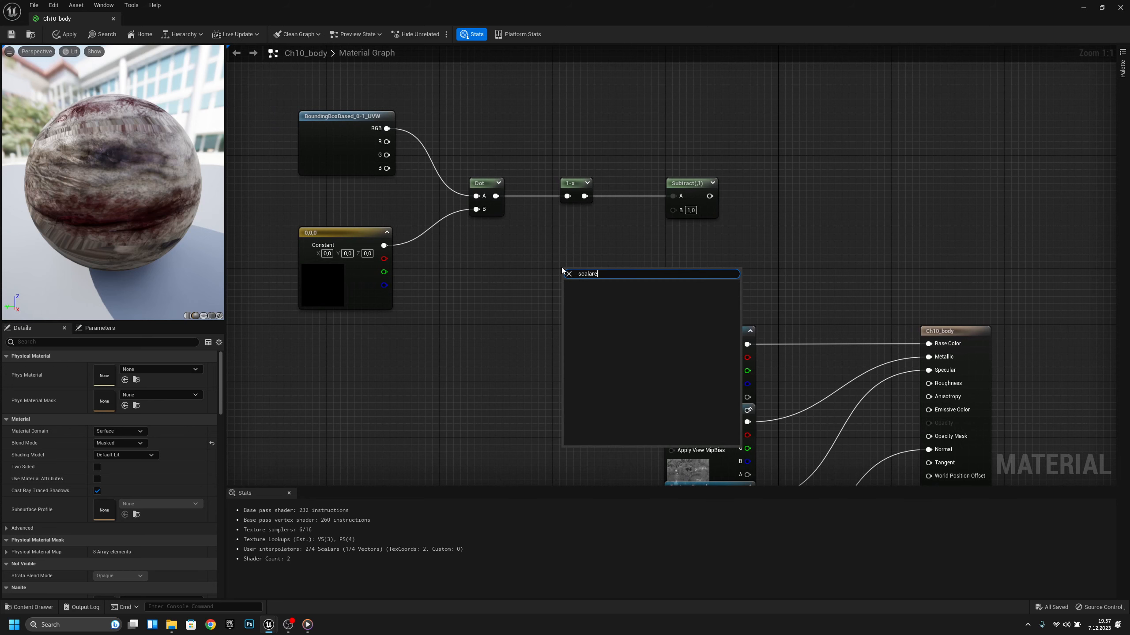
pyautogui.click(603, 323)
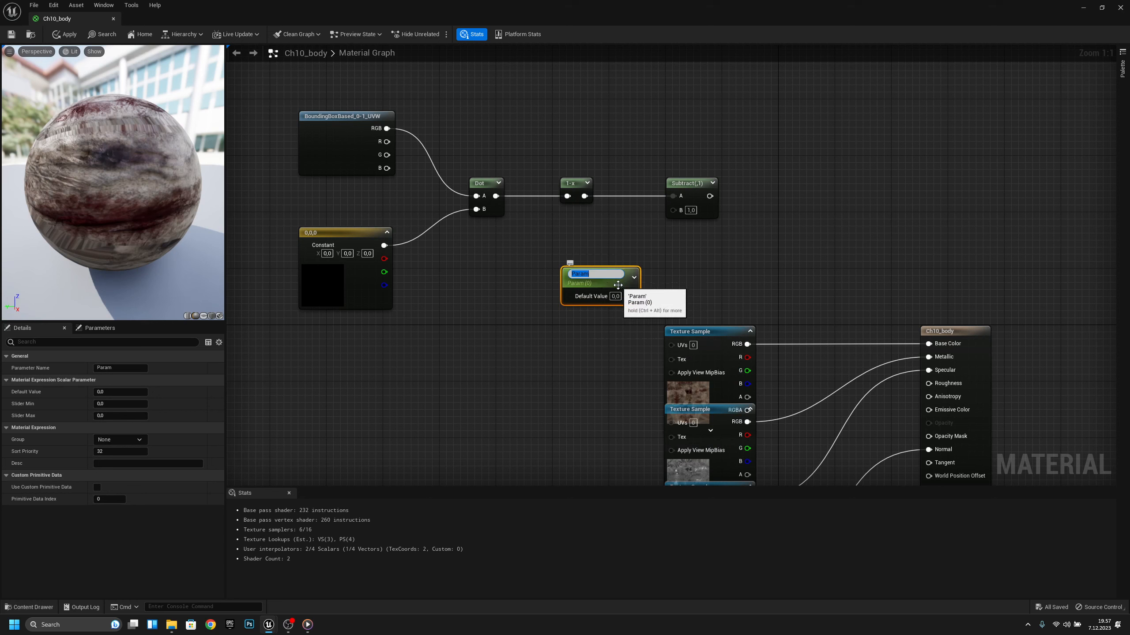
pyautogui.write('Fade Amount')
pyautogui.press('Return')
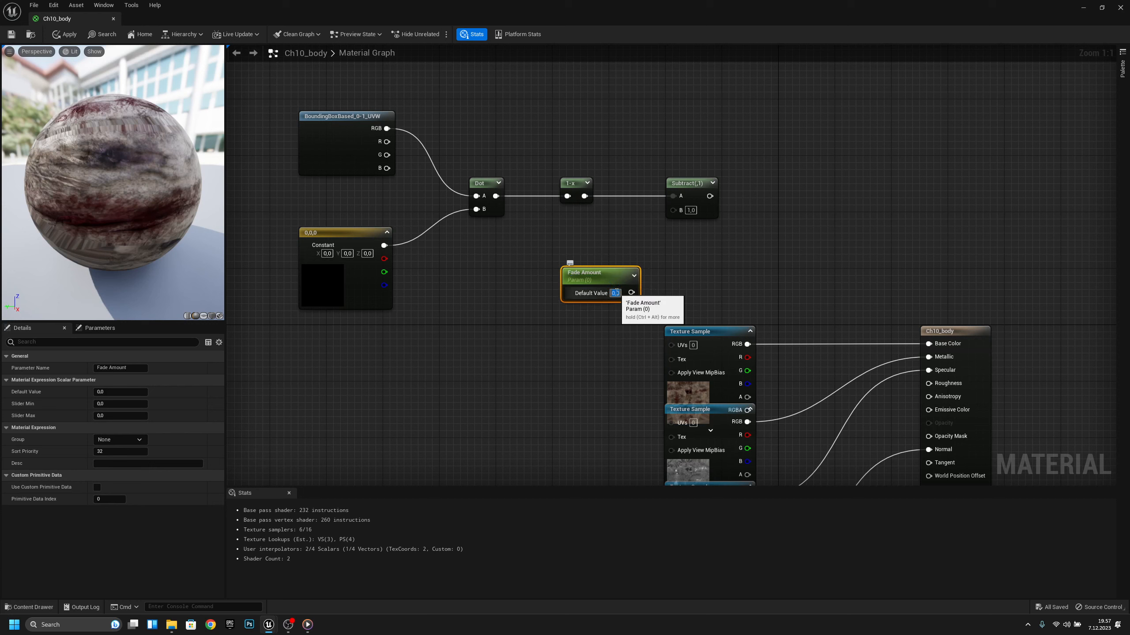
# Step: Set Fade Amount's default value to -1, connect it to the Subtract node's B input, and shift the parameter node away from Subtract
pyautogui.write('-1')
pyautogui.press('Return')
pyautogui.moveTo(634, 292); pyautogui.dragTo(673, 209)
pyautogui.moveTo(620, 276); pyautogui.dragTo(570, 287)
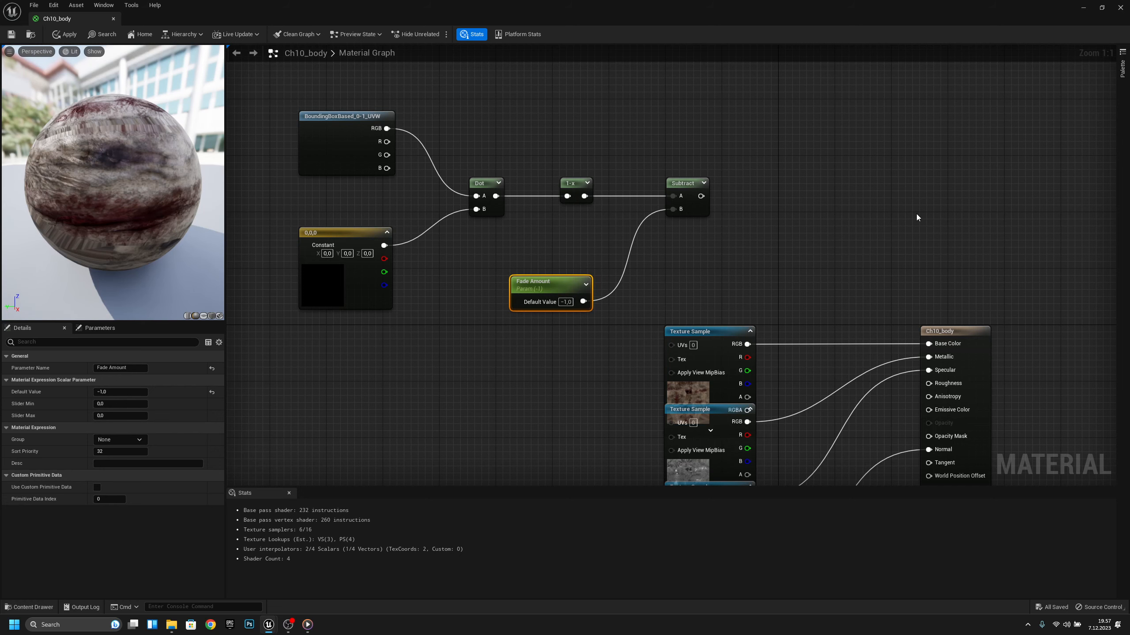
# Step: Add a Power node with its Base fed by the Subtract output, and set its exponent to 0.7
pyautogui.moveTo(917, 217); pyautogui.dragTo(785, 227, button='right')
pyautogui.moveTo(631, 224); pyautogui.dragTo(717, 230)
pyautogui.write('powe')
pyautogui.press('Return')
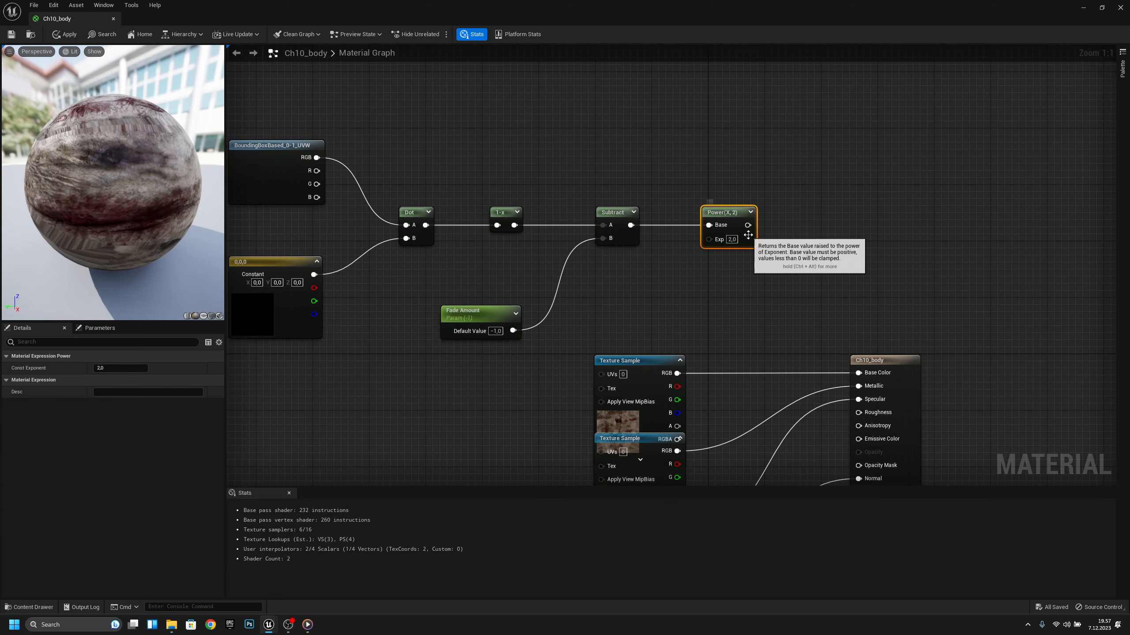
pyautogui.click(731, 240)
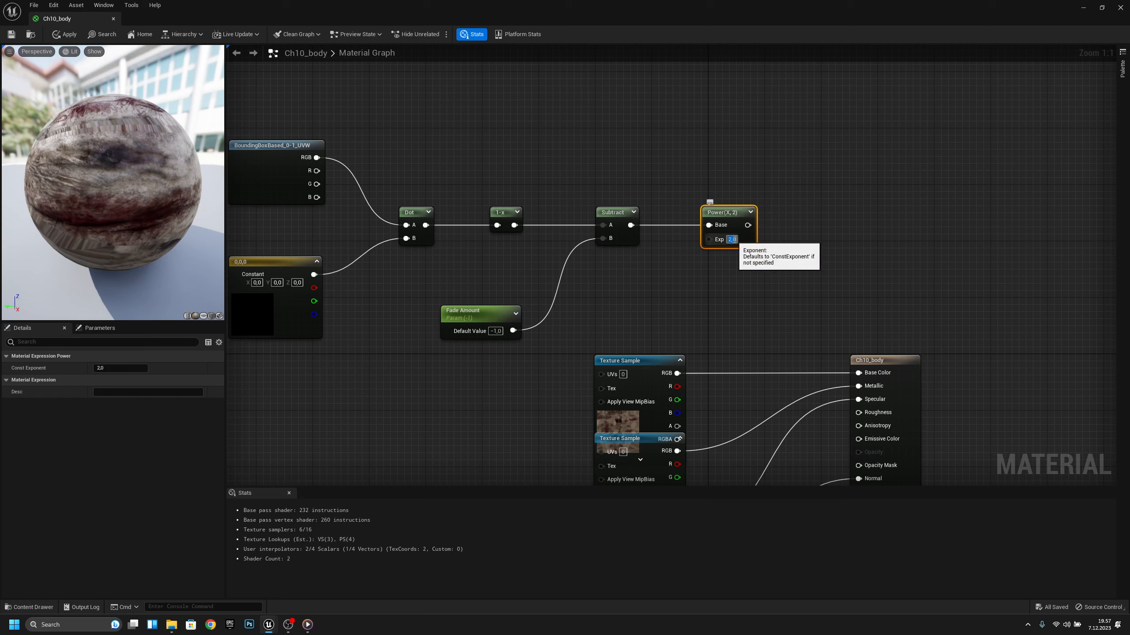
pyautogui.write('0,7')
pyautogui.press('Return')
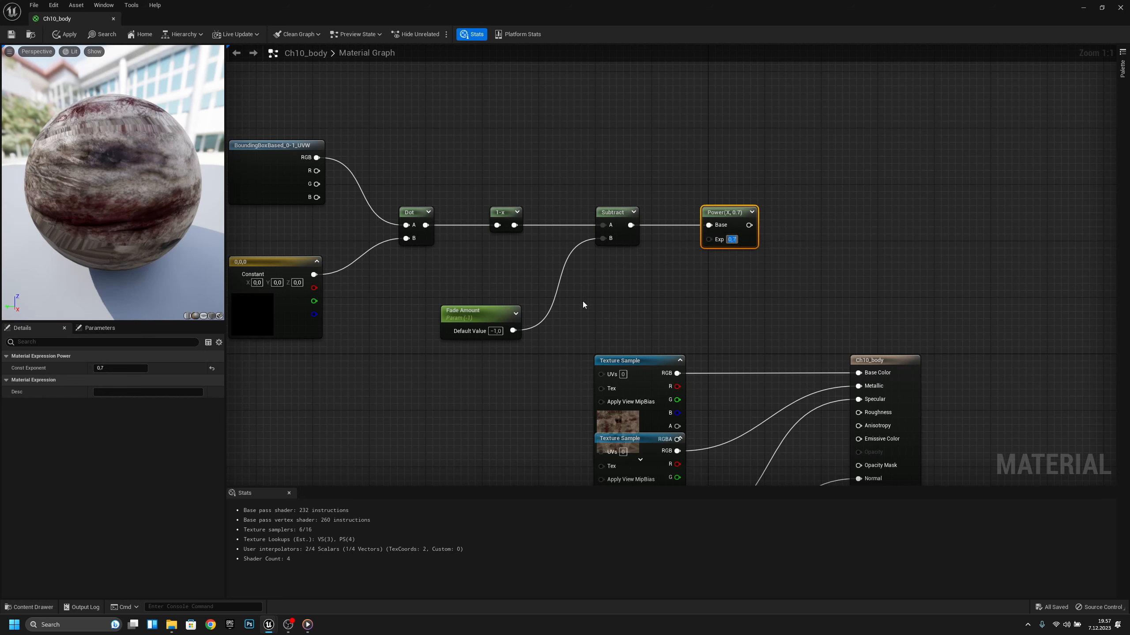
# Step: Add a DitherTemporalAA node fed by the Power output, and connect its Result to the material's Opacity Mask
pyautogui.moveTo(784, 277); pyautogui.dragTo(753, 275, button='right')
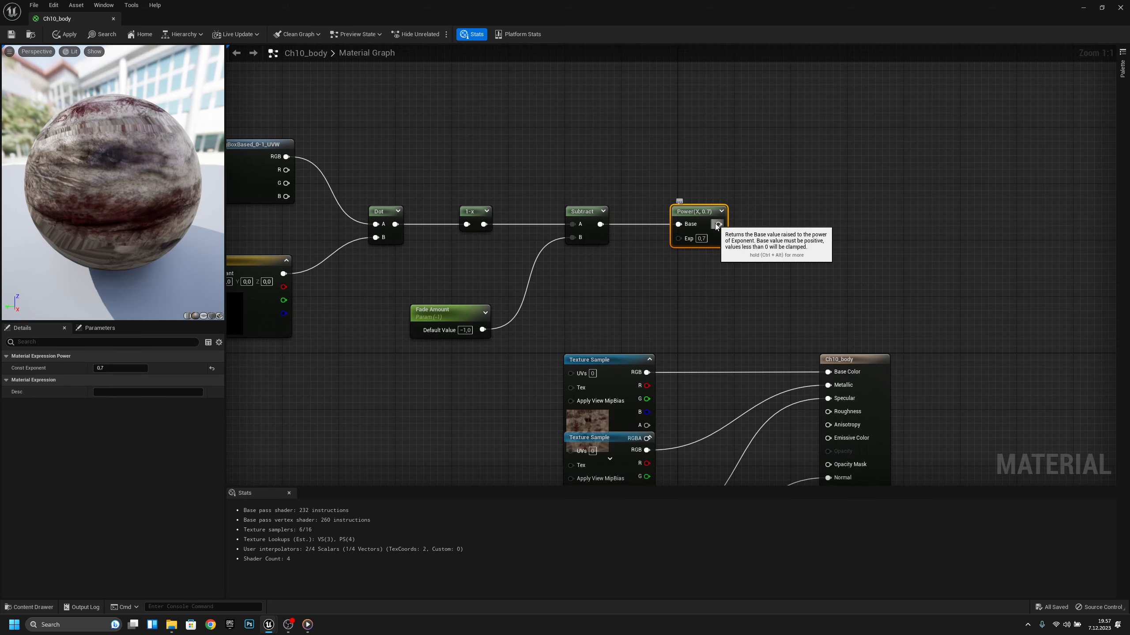
pyautogui.moveTo(719, 224); pyautogui.dragTo(777, 224)
pyautogui.write('dither')
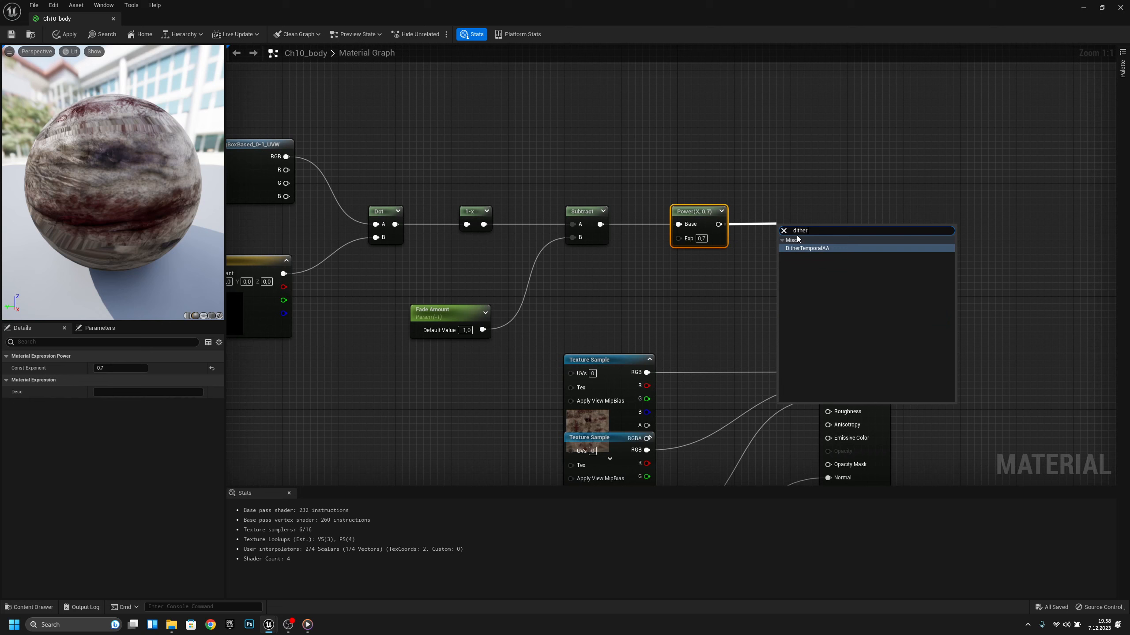
pyautogui.press('Return')
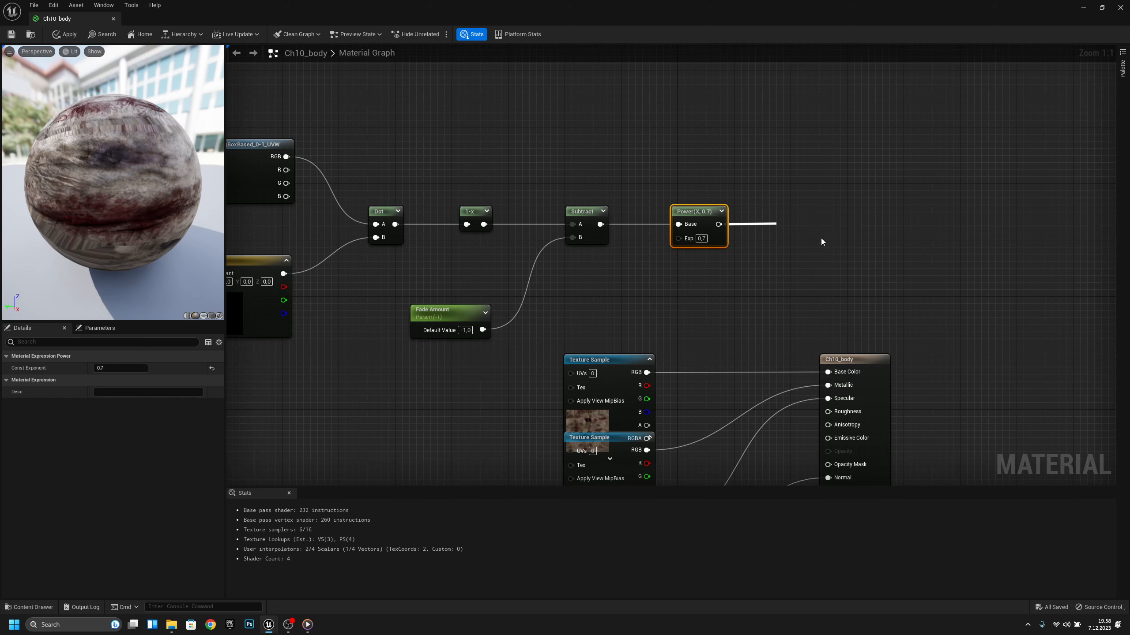
pyautogui.moveTo(876, 285); pyautogui.dragTo(719, 191, button='right')
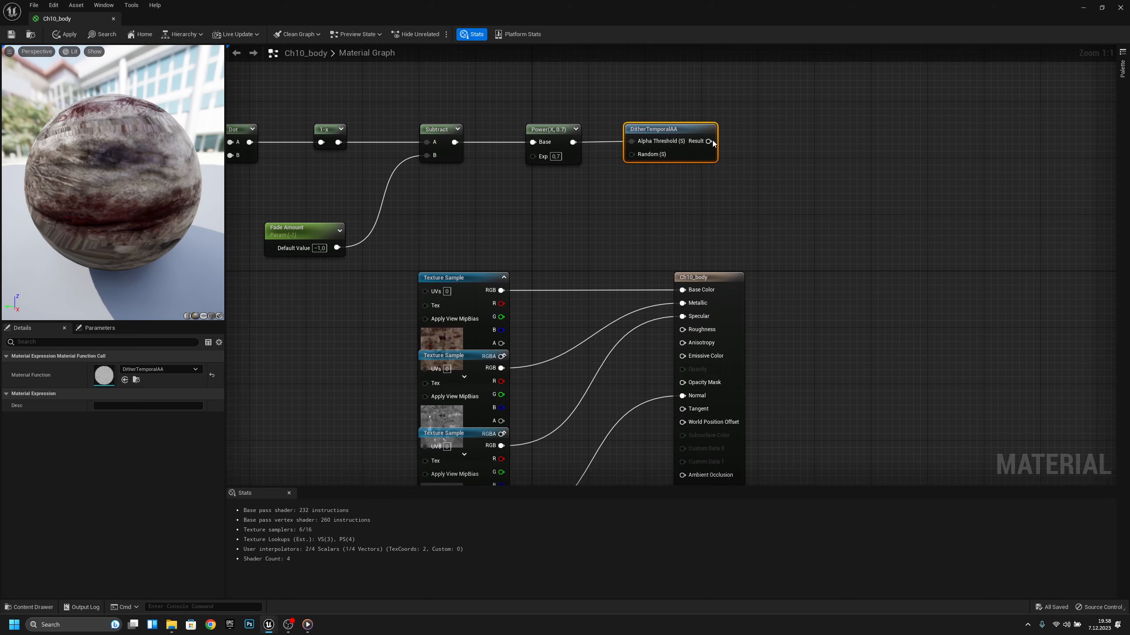
pyautogui.moveTo(709, 142); pyautogui.dragTo(687, 382)
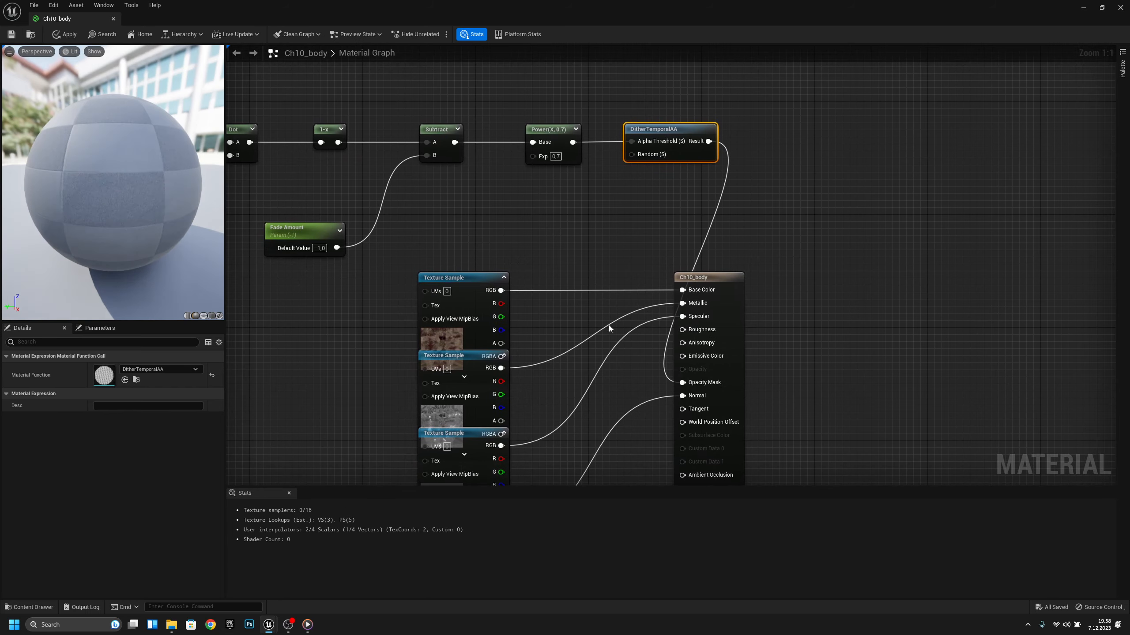
# Step: Select and copy the whole fade node chain, from BoundingBoxBased_0-1_UVW and Fade Amount through DitherTemporalAA
pyautogui.scroll(-4, 609, 325)
pyautogui.moveTo(846, 273); pyautogui.dragTo(344, 141)
pyautogui.click(612, 256)
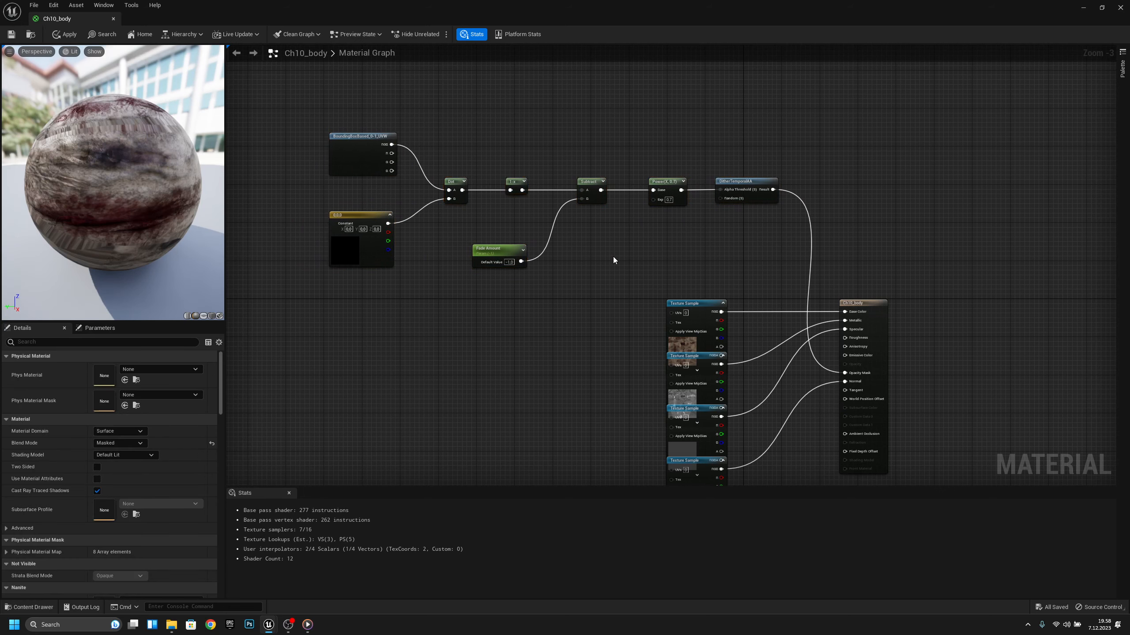
pyautogui.moveTo(612, 255); pyautogui.dragTo(663, 259, button='right')
pyautogui.moveTo(846, 295); pyautogui.dragTo(360, 89)
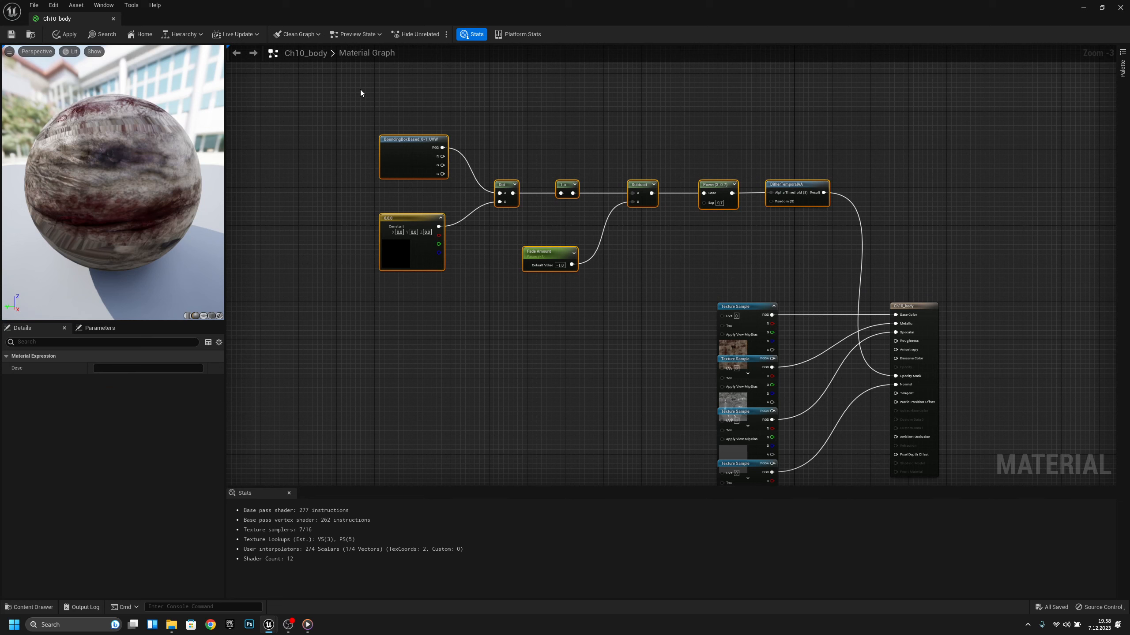
# Step: Apply and save the changes to the Ch10_body material, and close its editor
pyautogui.click(73, 40)
pyautogui.click(12, 37)
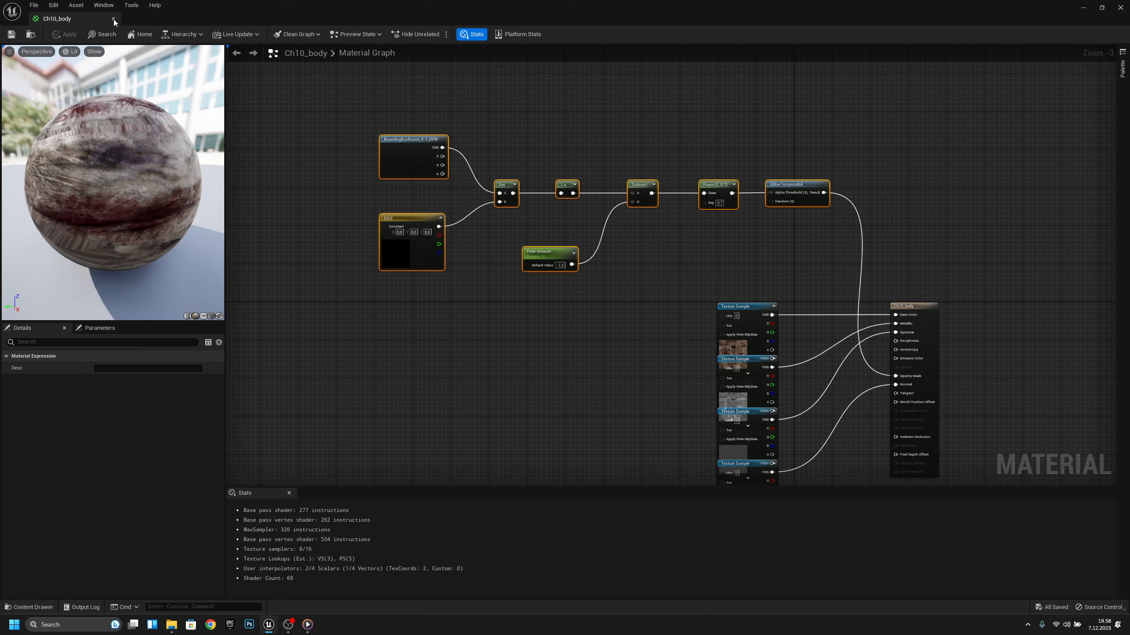
pyautogui.click(113, 19)
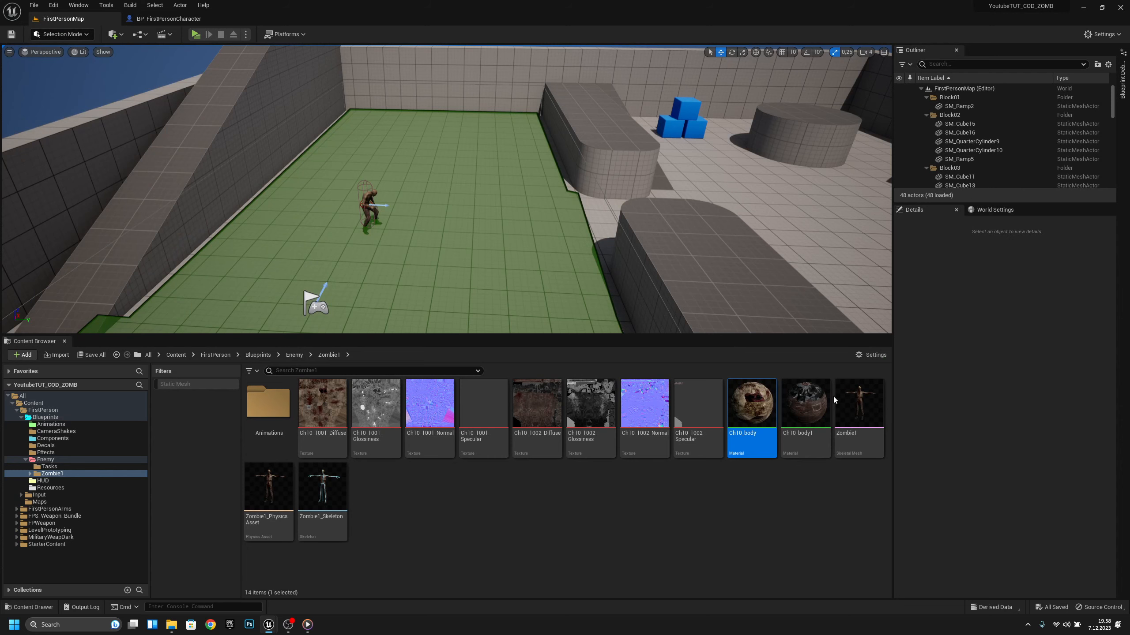
# Step: Open the Ch10_body1 material and move its output node farther away from the texture samples
pyautogui.click(769, 461)
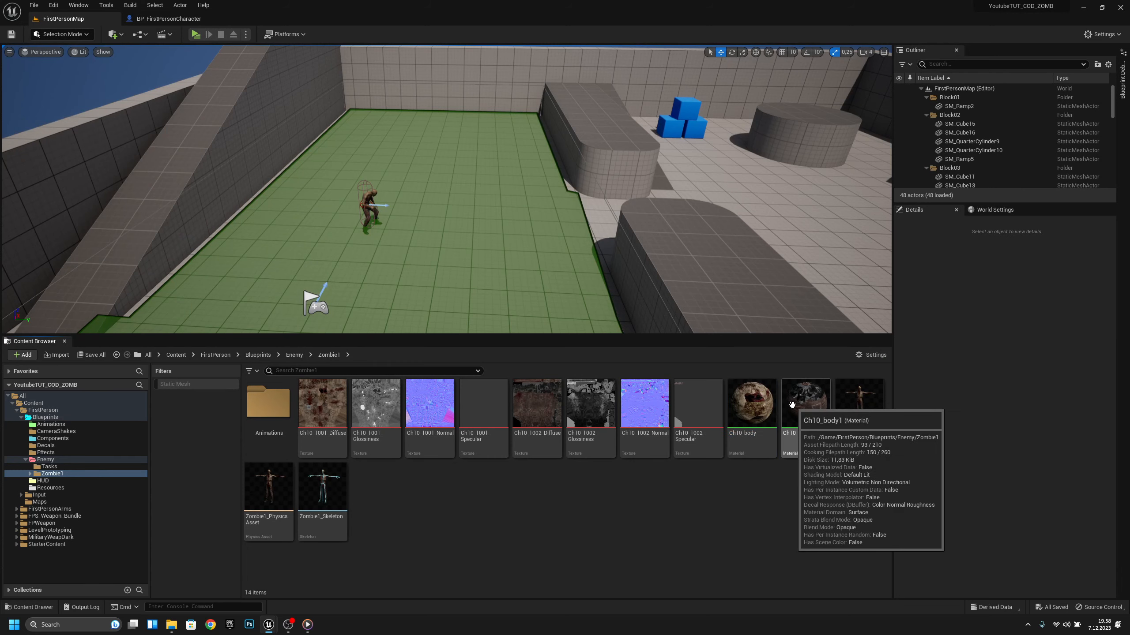
pyautogui.doubleClick(805, 403)
pyautogui.scroll(-3, 503, 280)
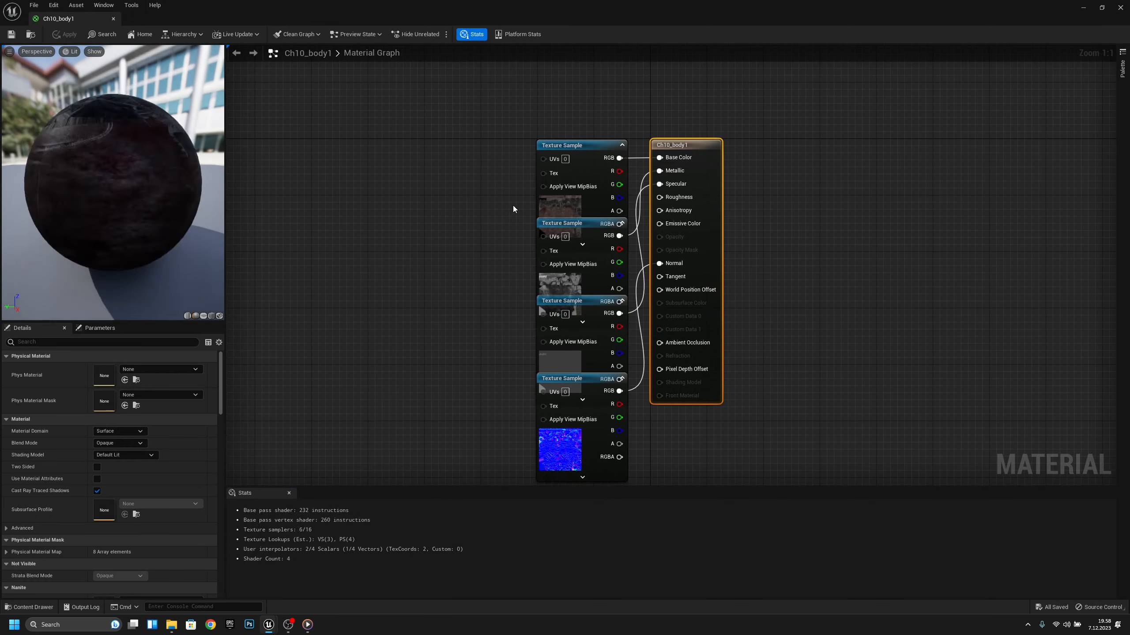
pyautogui.scroll(1, 646, 248)
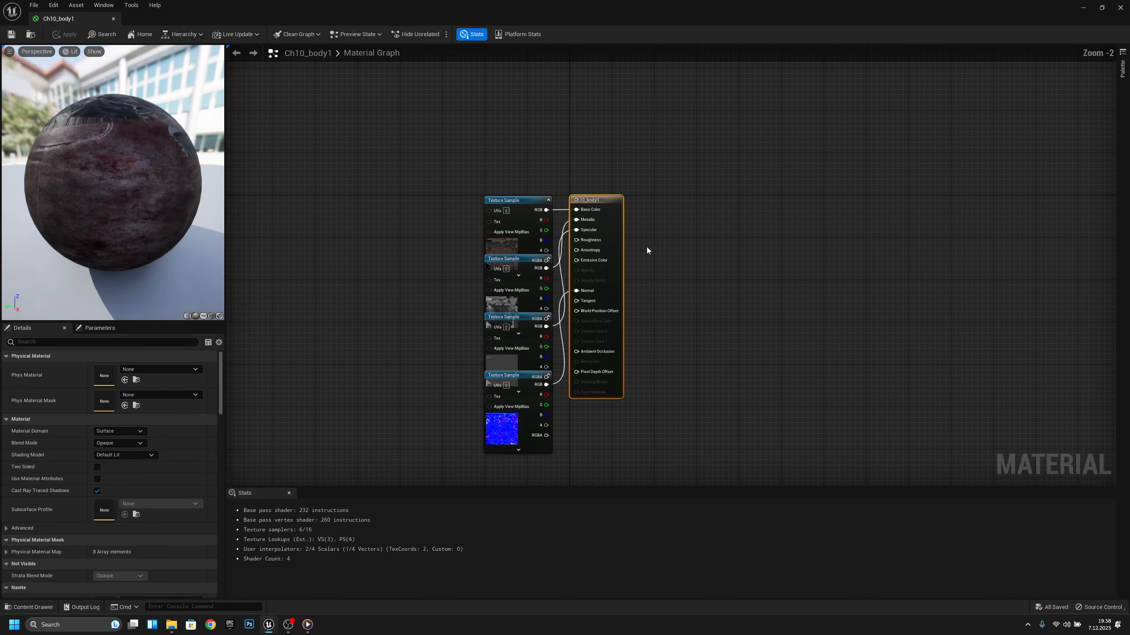
pyautogui.moveTo(623, 215); pyautogui.dragTo(766, 222)
pyautogui.moveTo(602, 229); pyautogui.dragTo(650, 245, button='right')
pyautogui.moveTo(537, 315); pyautogui.dragTo(506, 273, button='right')
pyautogui.moveTo(632, 295); pyautogui.dragTo(611, 294, button='right')
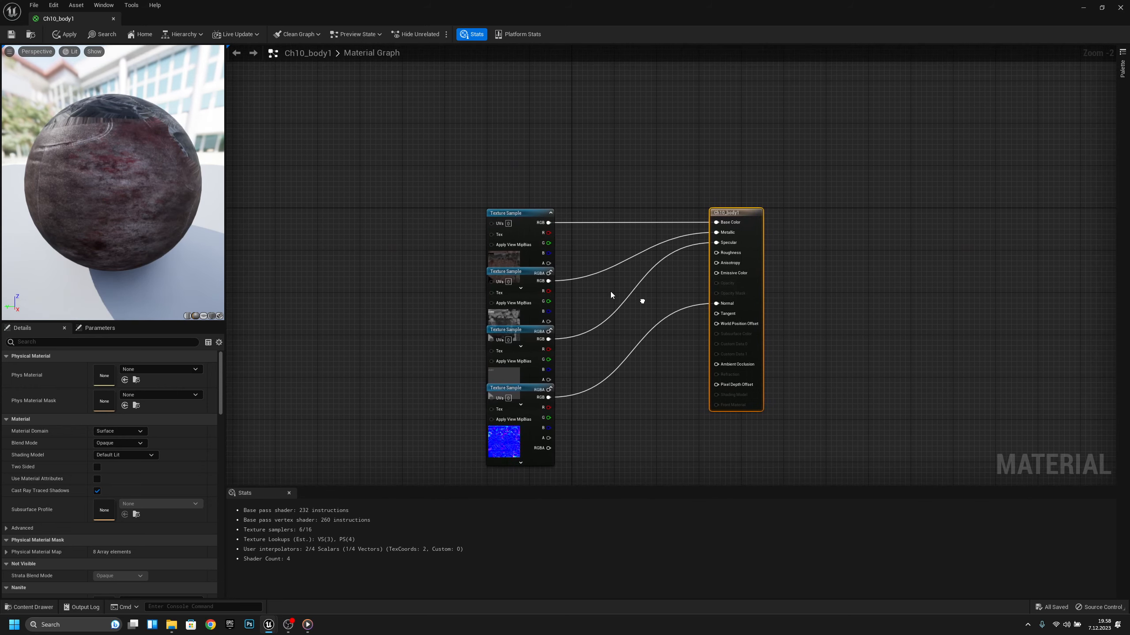
# Step: Paste the copied fade node chain into the empty area above Ch10_body1's texture samples
pyautogui.moveTo(419, 225)
pyautogui.mouseDown(button='right')
pyautogui.moveTo(491, 281)
pyautogui.moveTo(463, 285)
pyautogui.moveTo(466, 295)
pyautogui.moveTo(441, 289)
pyautogui.mouseUp(button='right')
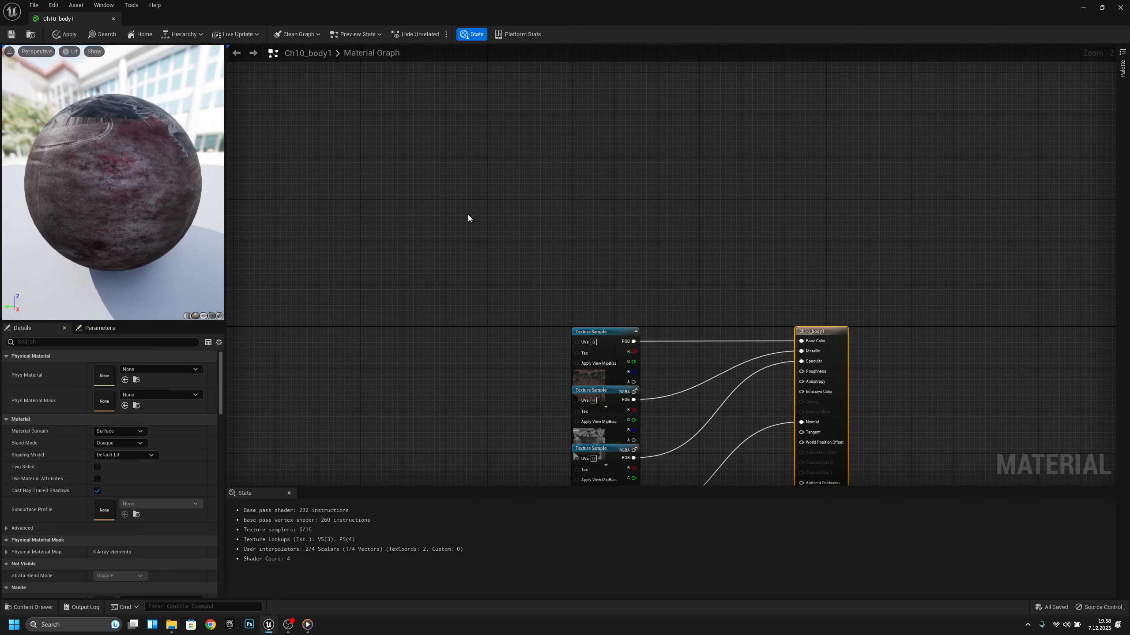
pyautogui.hotkey('ctrl', 'v')
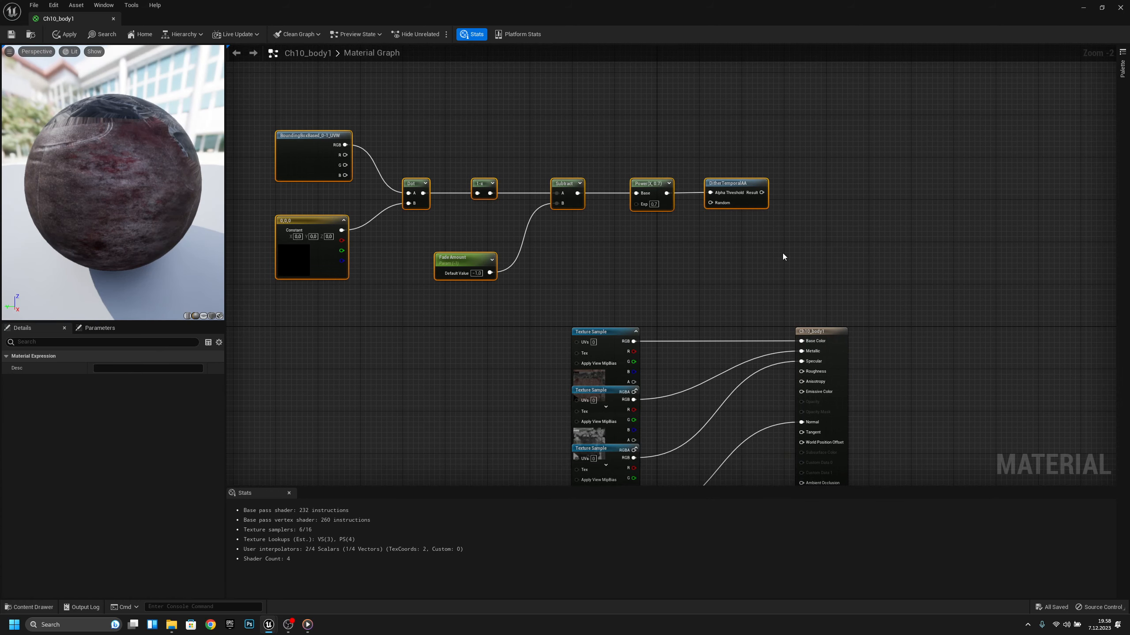
pyautogui.rightClick(706, 239)
pyautogui.click(808, 191)
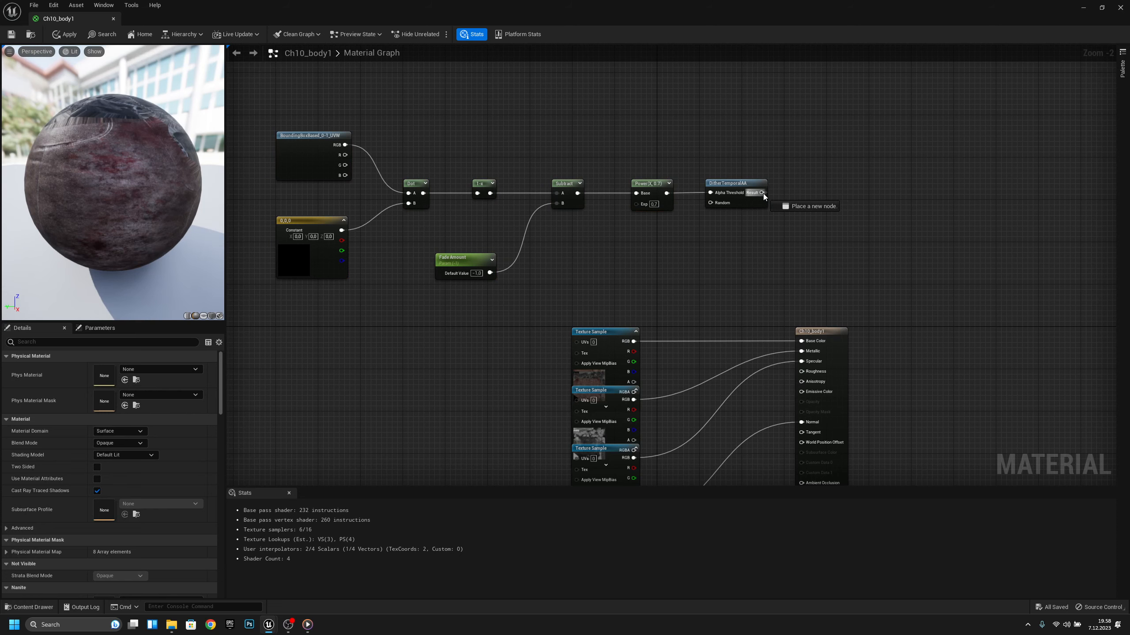
# Step: Set Ch10_body1's blend mode to Masked and connect the DitherTemporalAA Result to its Opacity Mask
pyautogui.moveTo(873, 325); pyautogui.dragTo(877, 255, button='right')
pyautogui.click(847, 277)
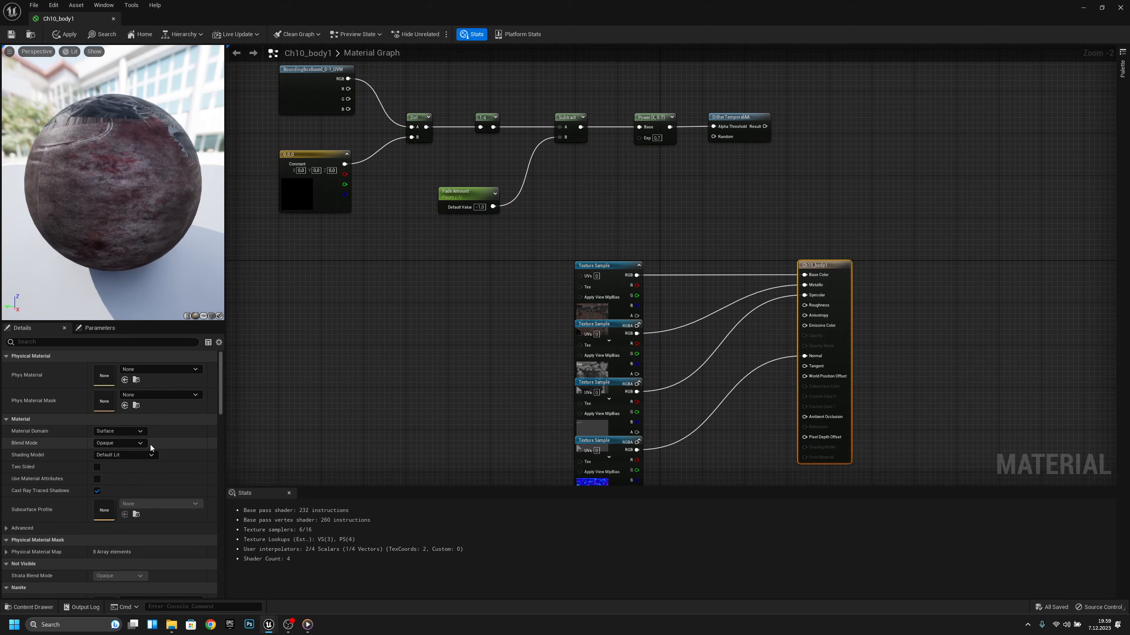
pyautogui.click(115, 443)
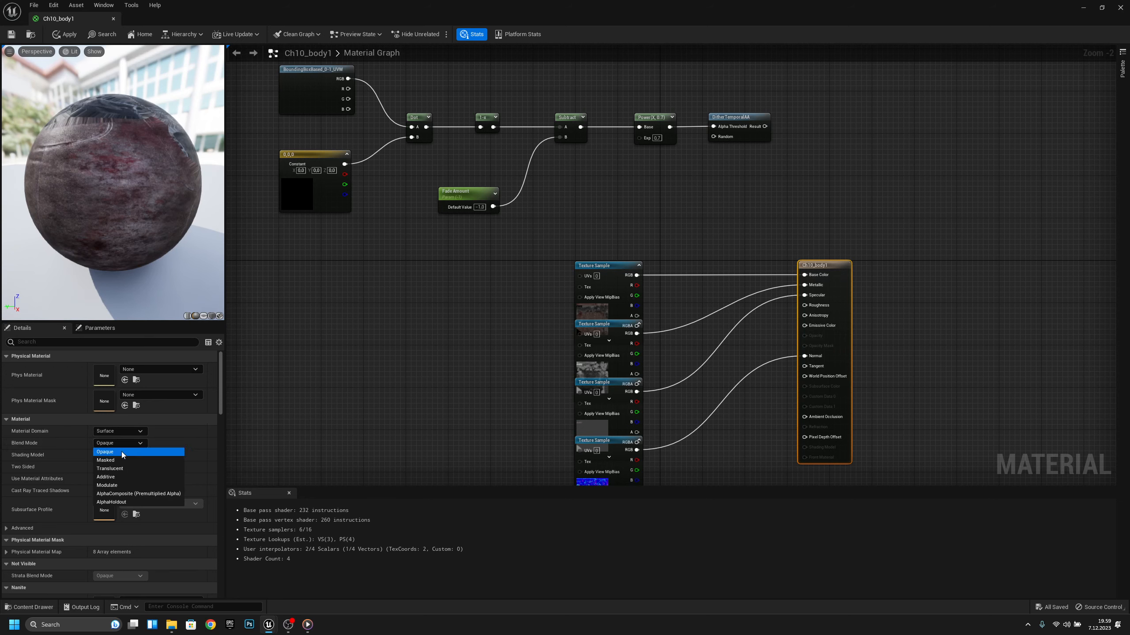
pyautogui.click(122, 460)
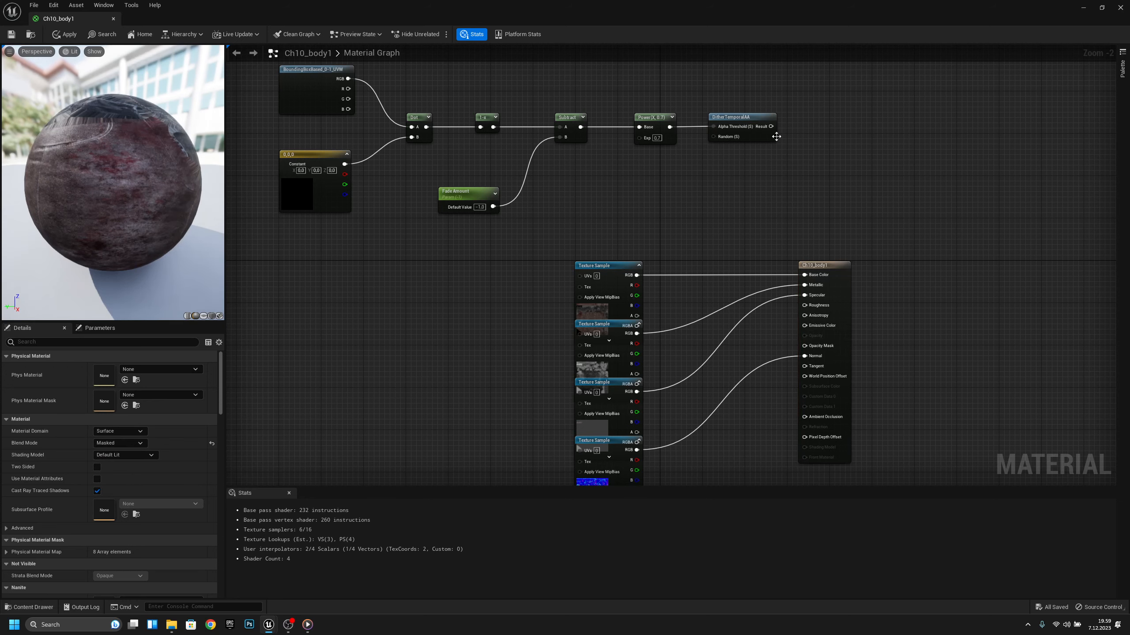
pyautogui.moveTo(771, 126); pyautogui.dragTo(807, 350)
# Step: Select the pasted Fade Amount node and check its parameter name and default value
pyautogui.moveTo(668, 218); pyautogui.dragTo(731, 251, button='right')
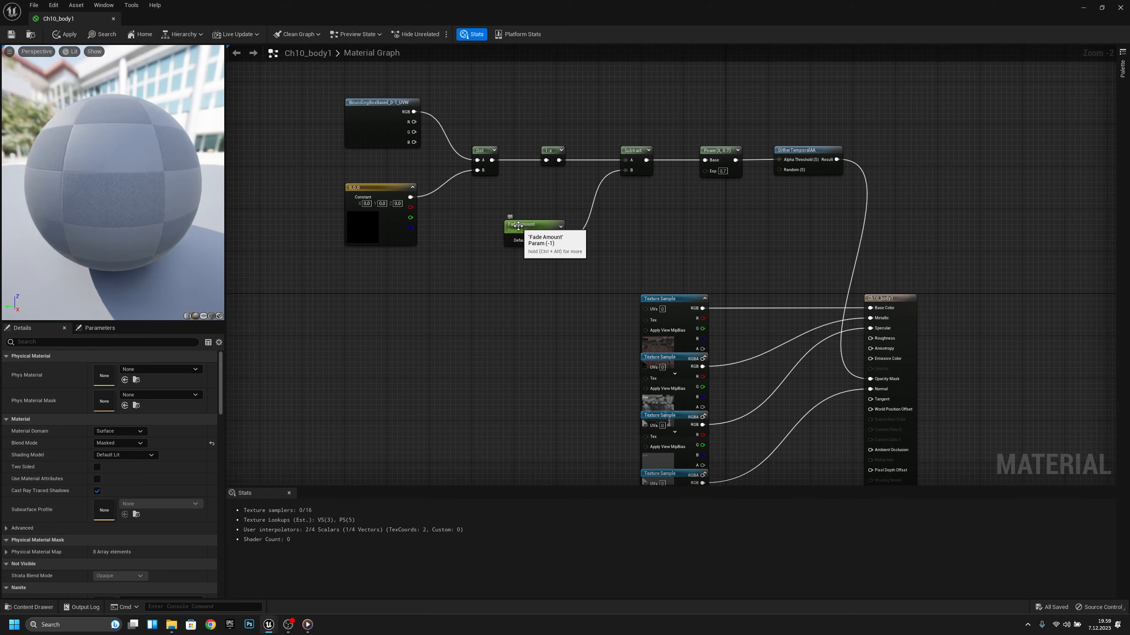
pyautogui.scroll(2, 518, 226)
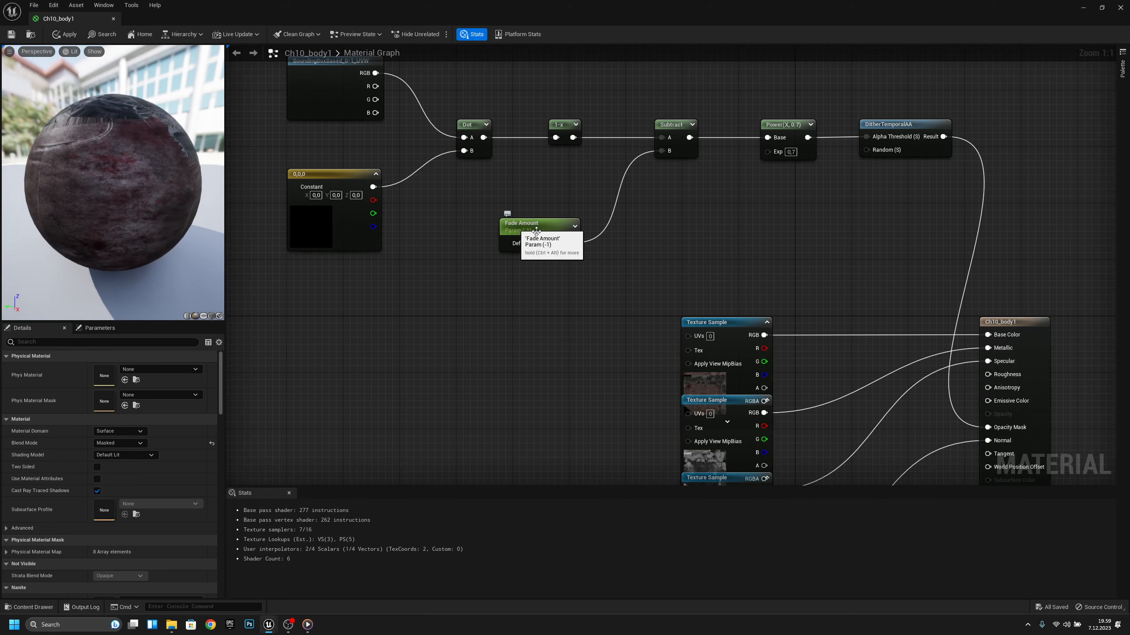
pyautogui.click(510, 230)
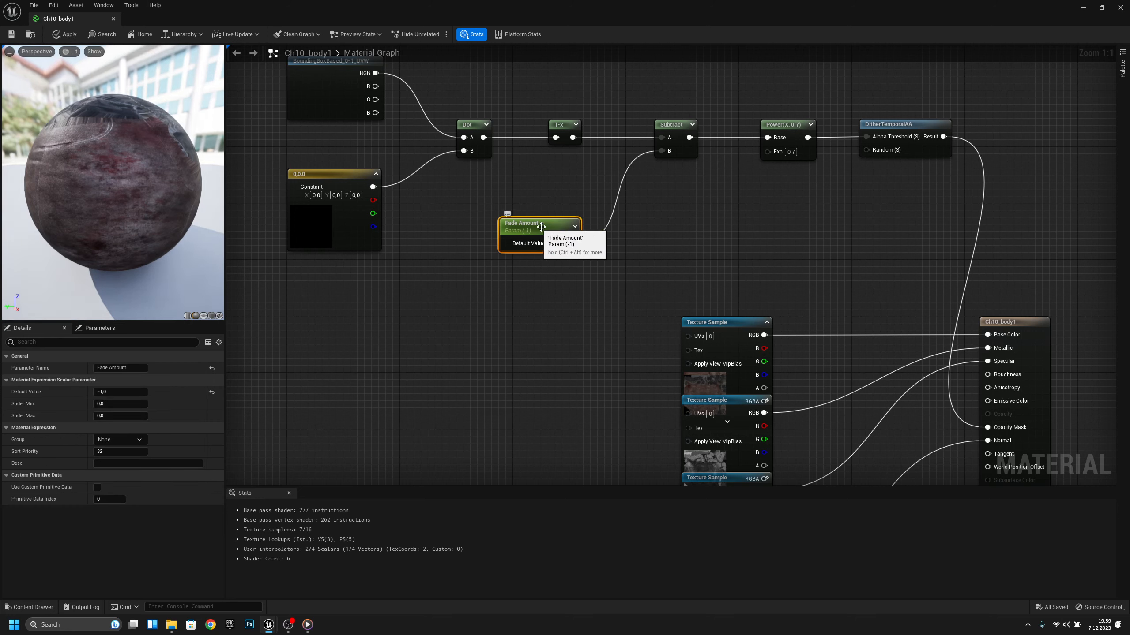
# Step: Apply and save the Ch10_body1 material changes, and close the material editor
pyautogui.click(663, 247)
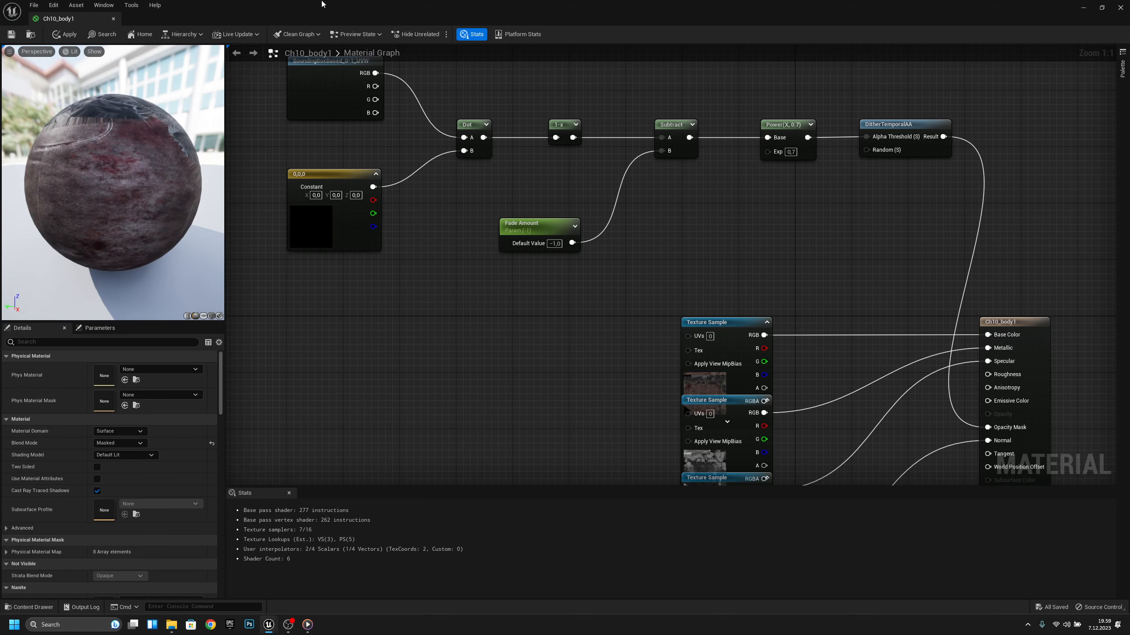
pyautogui.click(69, 35)
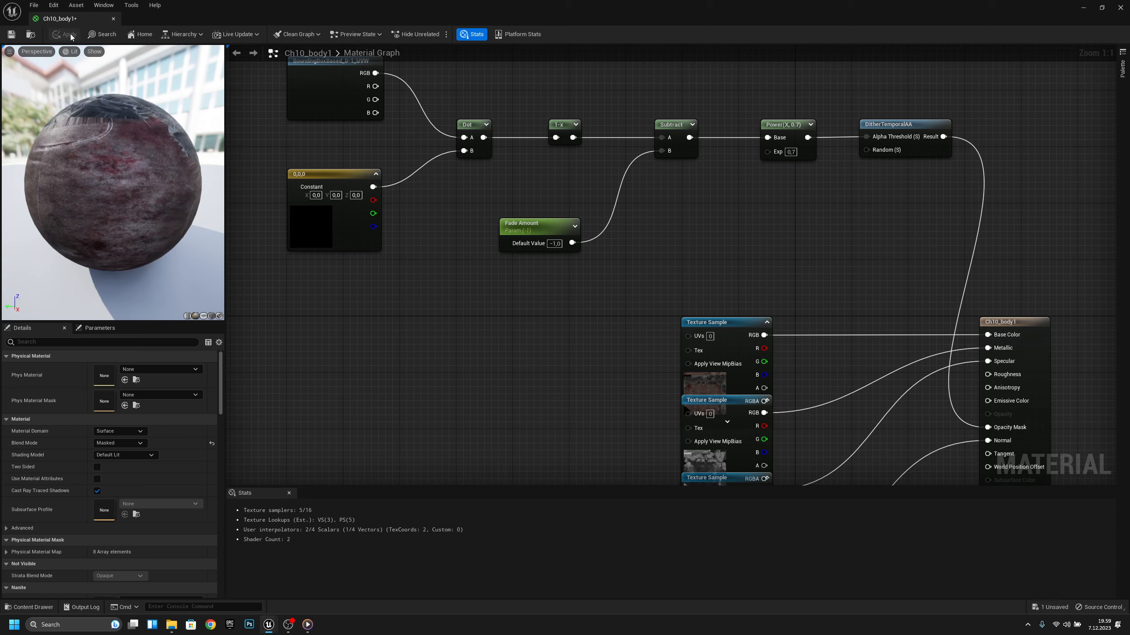
pyautogui.click(12, 34)
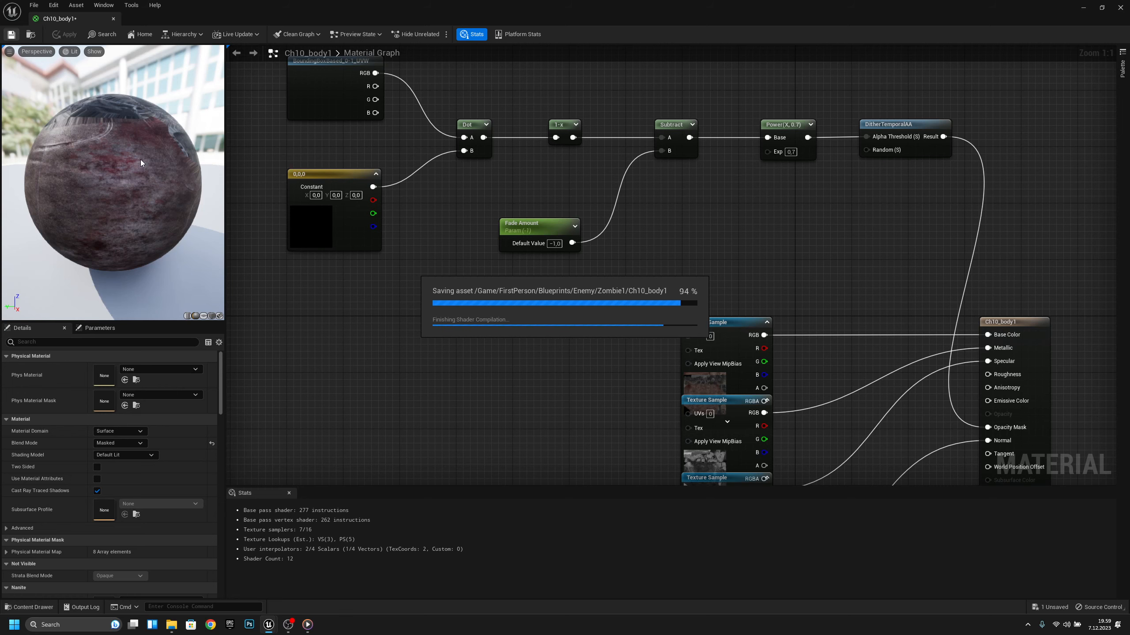
pyautogui.click(114, 19)
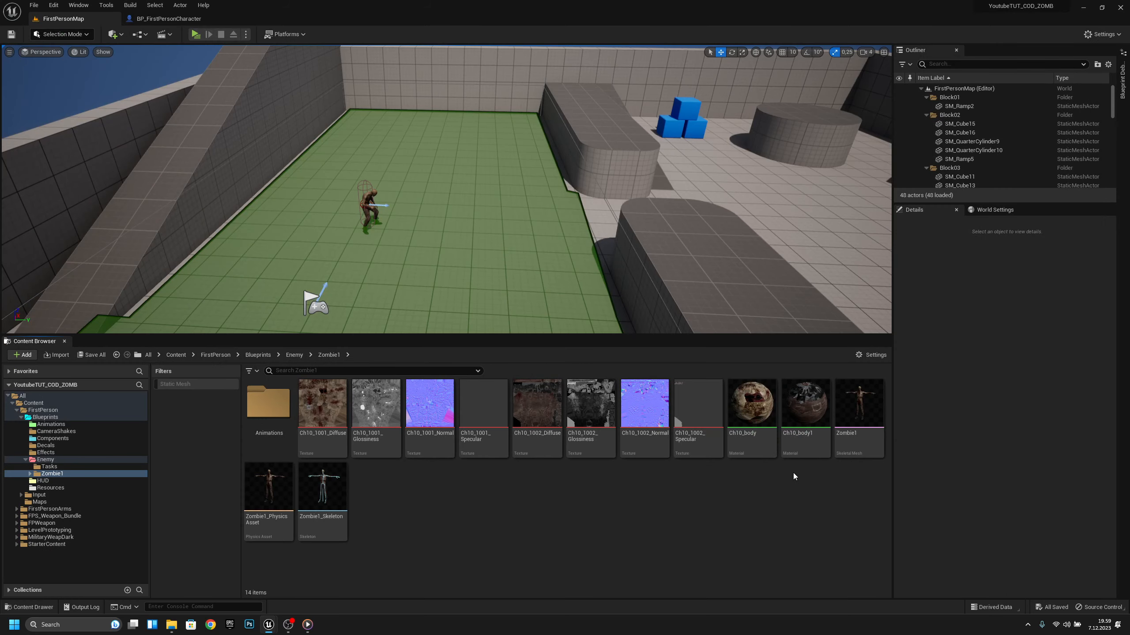
# Step: Create a material instance from Ch10_body and another from Ch10_body1, keeping the default names
pyautogui.rightClick(756, 409)
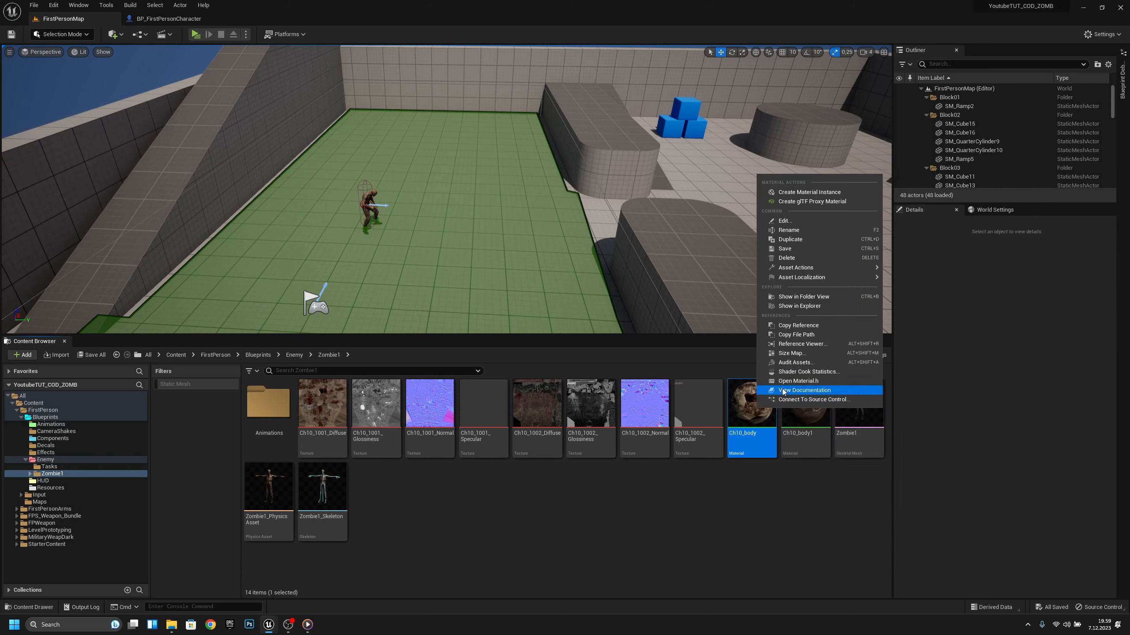
pyautogui.click(808, 193)
pyautogui.press('Return')
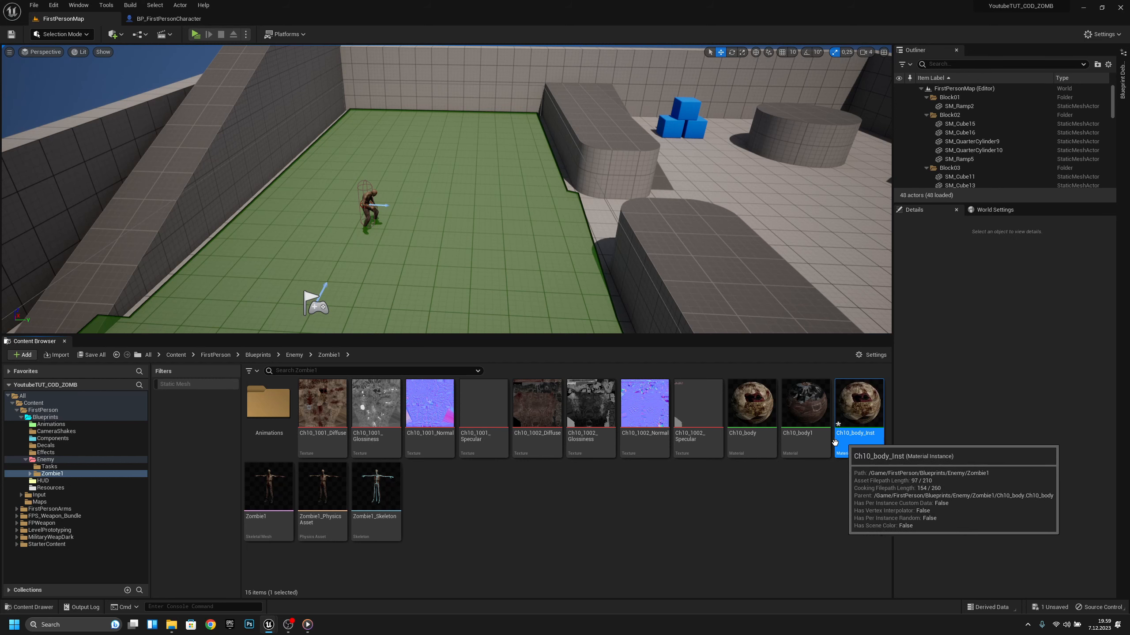
pyautogui.click(809, 461)
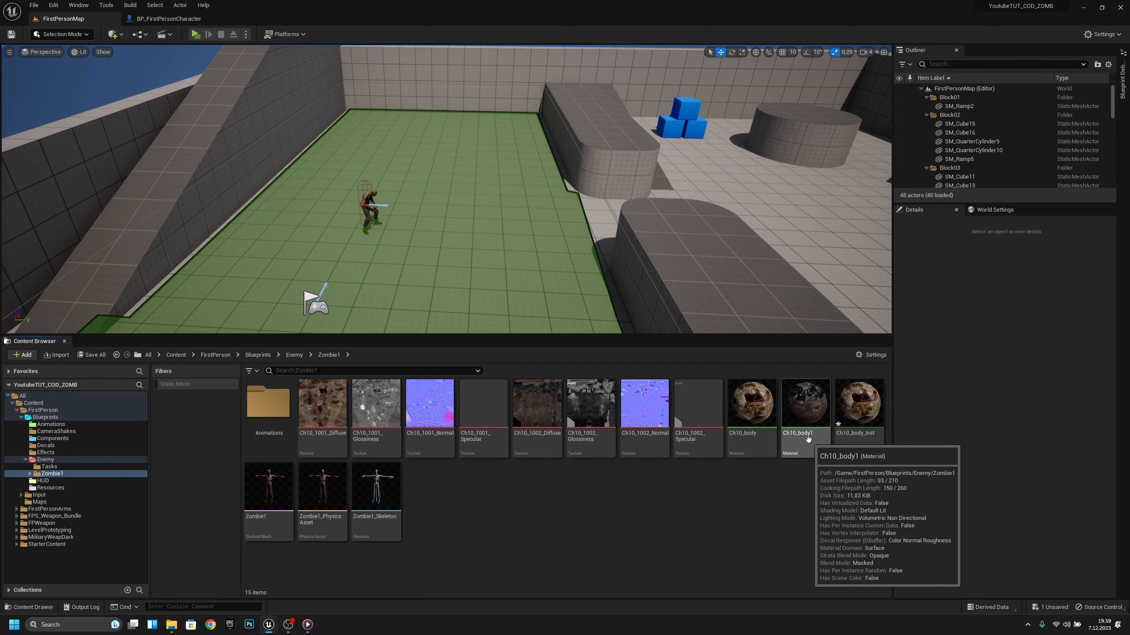
pyautogui.rightClick(808, 439)
pyautogui.click(845, 225)
pyautogui.press('Return')
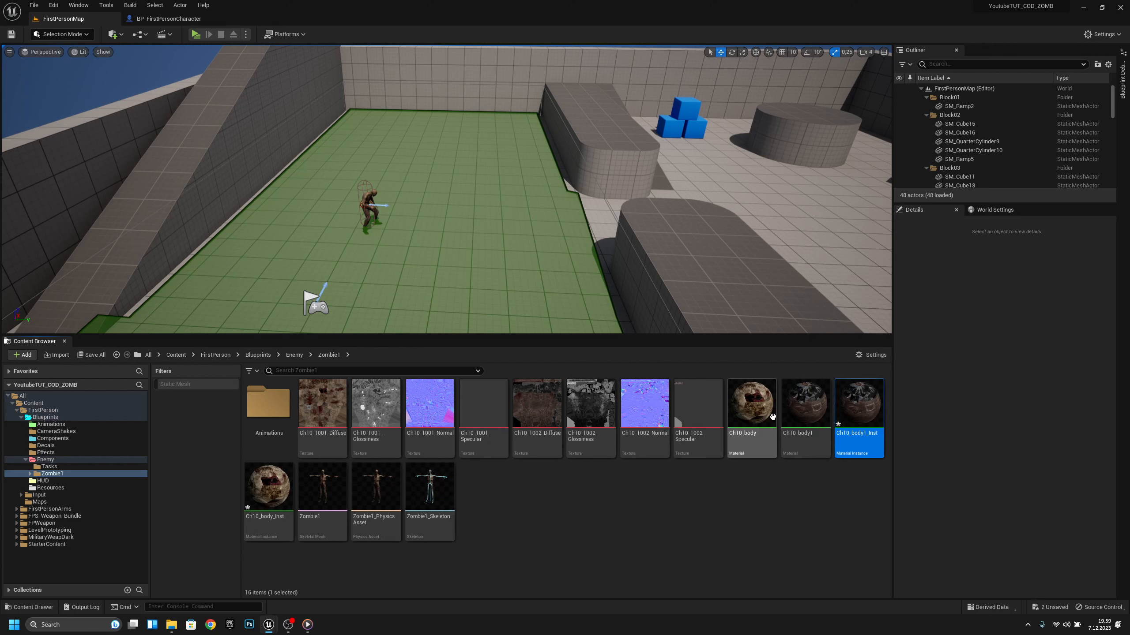
pyautogui.click(551, 503)
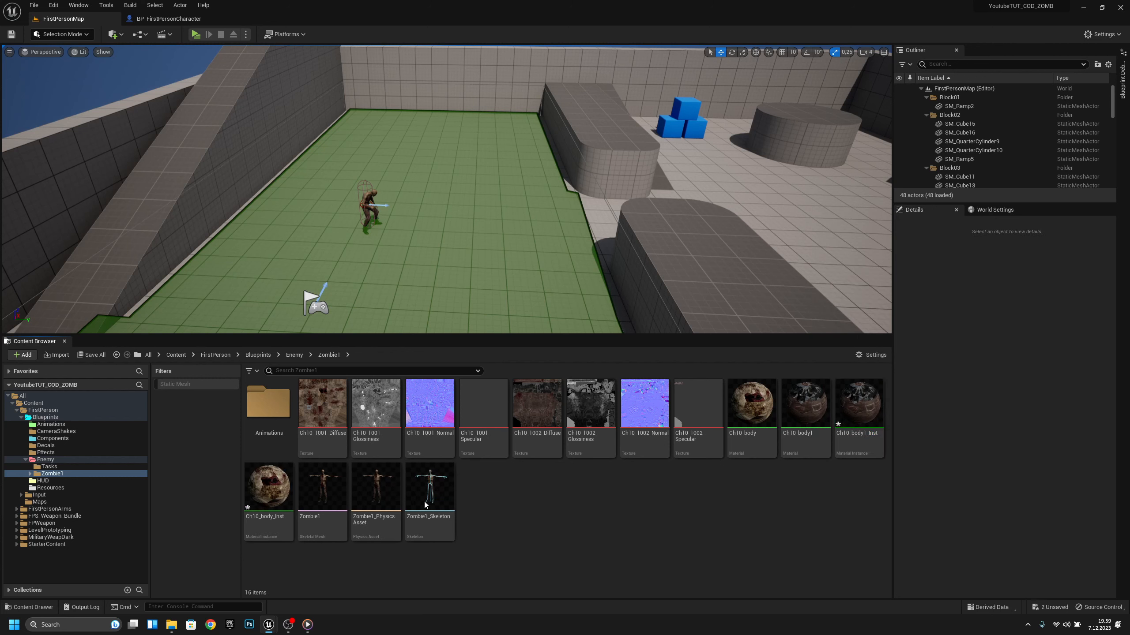
# Step: Open the BP_EnemyMain blueprint from the Enemy folder
pyautogui.click(295, 355)
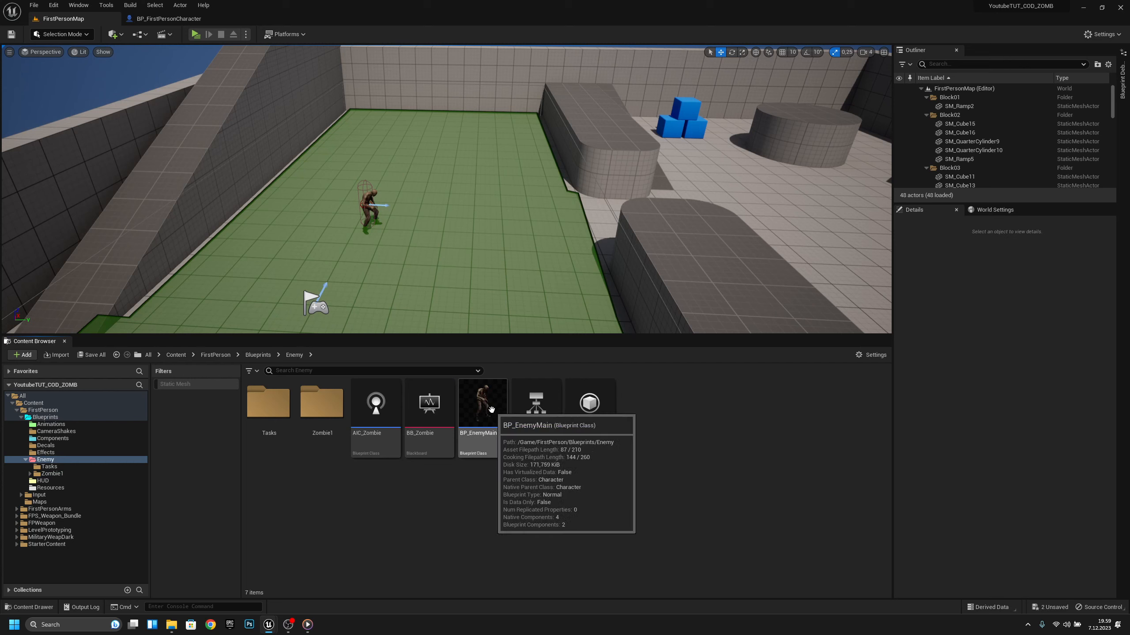
pyautogui.click(485, 396)
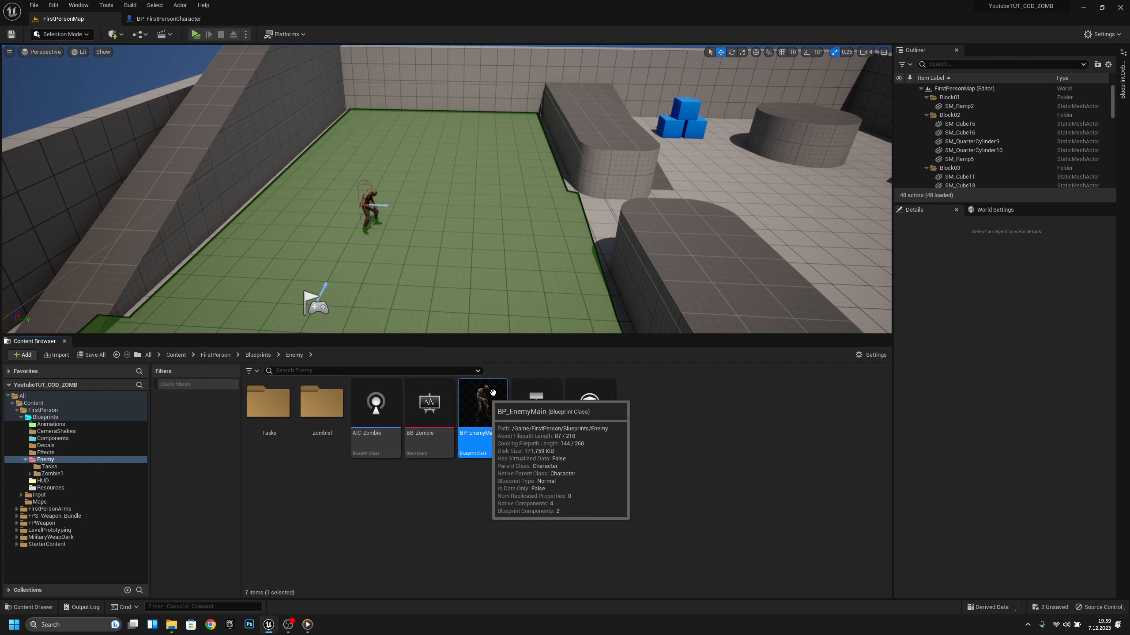
pyautogui.doubleClick(493, 392)
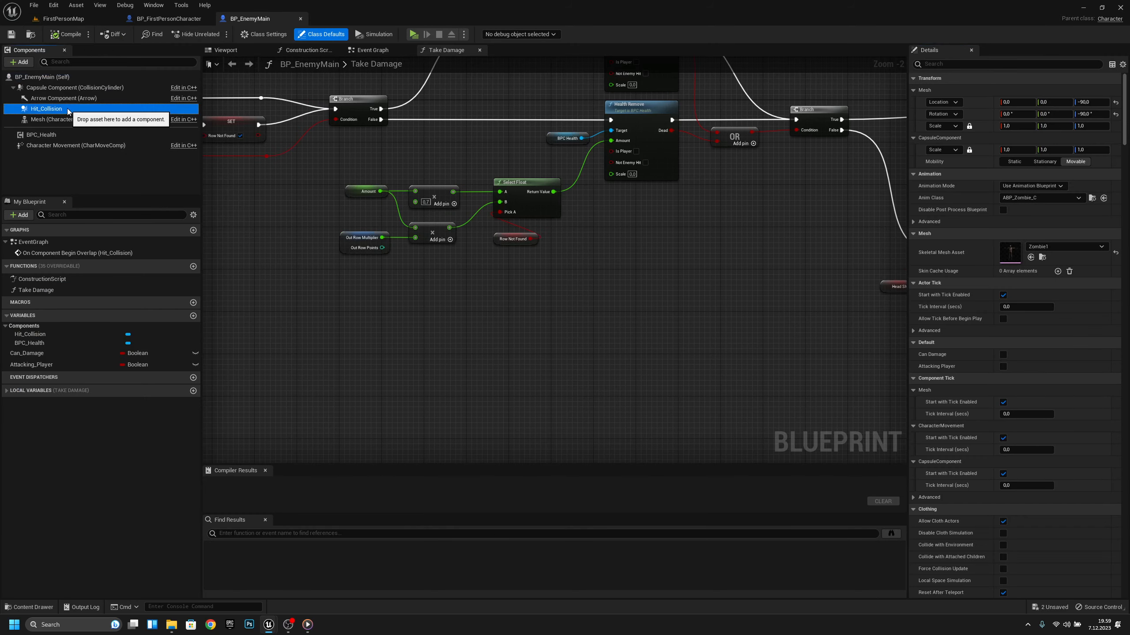
# Step: Assign Ch10_body_Inst to the Mesh component's material Element 0 and Ch10_body1_Inst to Element 1, and save the blueprint
pyautogui.click(52, 119)
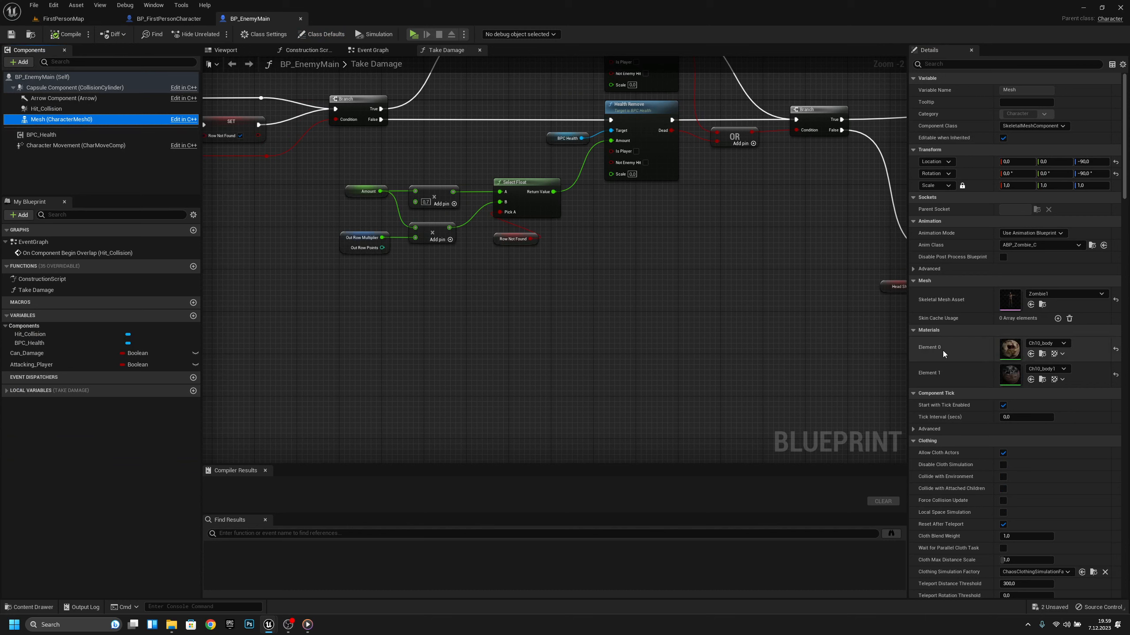
pyautogui.click(1052, 345)
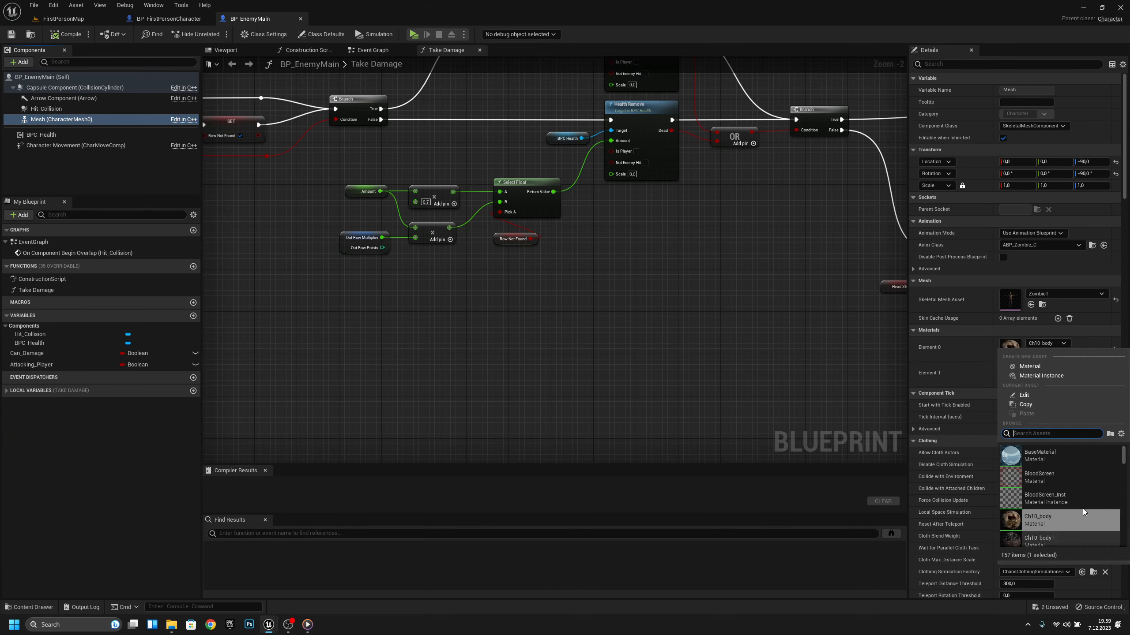
pyautogui.scroll(-2, 1085, 514)
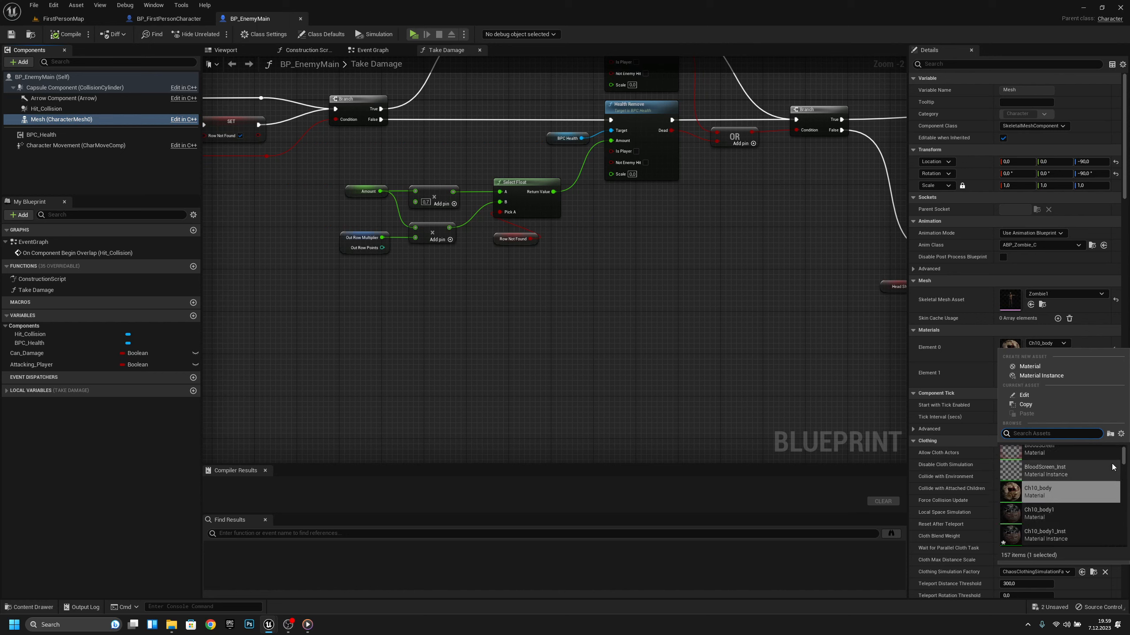
pyautogui.click(1075, 541)
pyautogui.click(1056, 370)
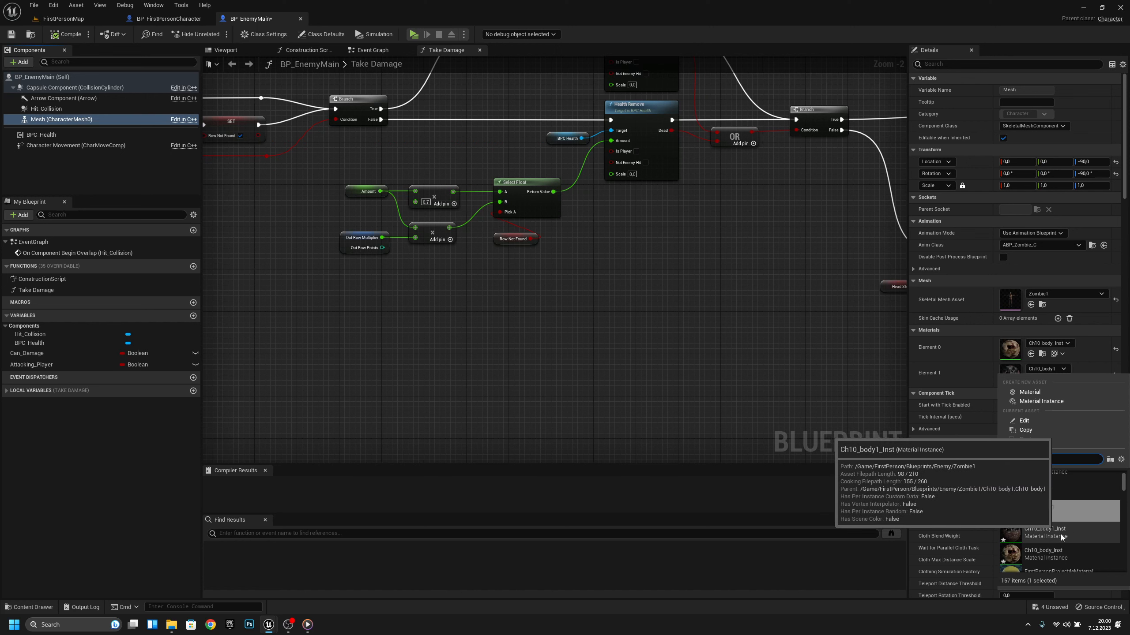
pyautogui.click(1070, 534)
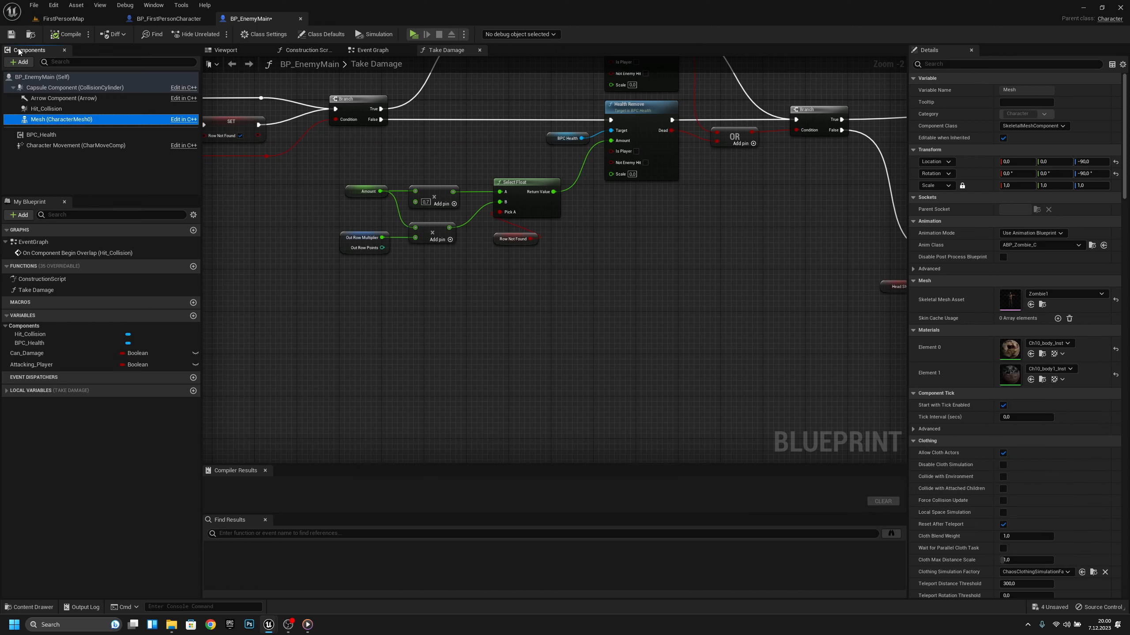
pyautogui.hotkey('ctrl', 's')
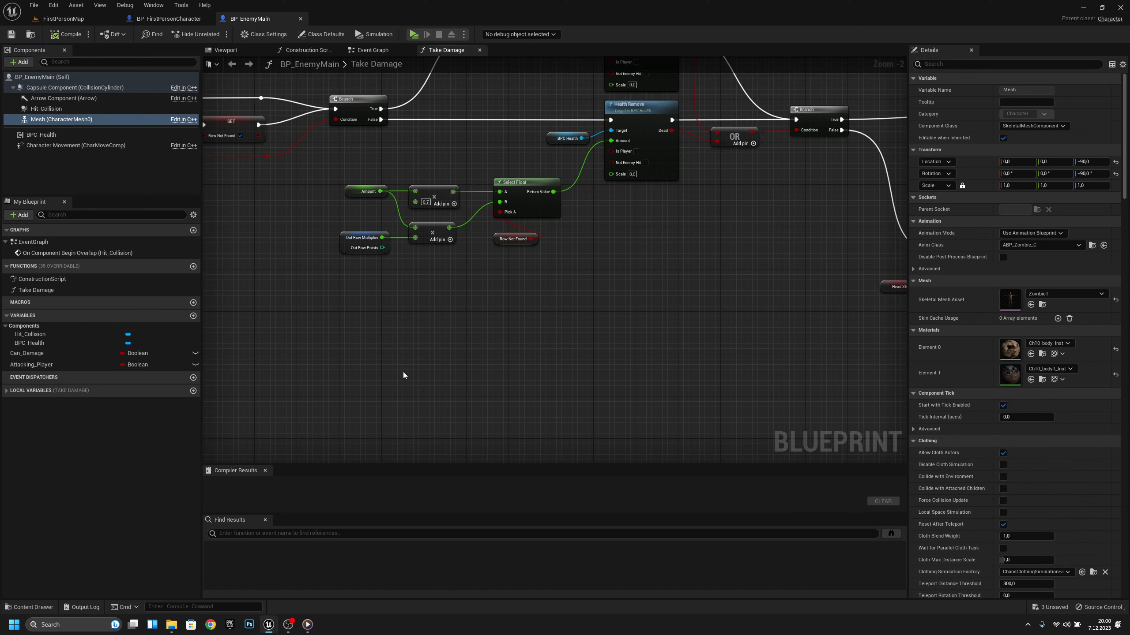
# Step: Add a custom event named Death Fade in the Event Graph, below the Hit_Collision overlap chain
pyautogui.click(381, 50)
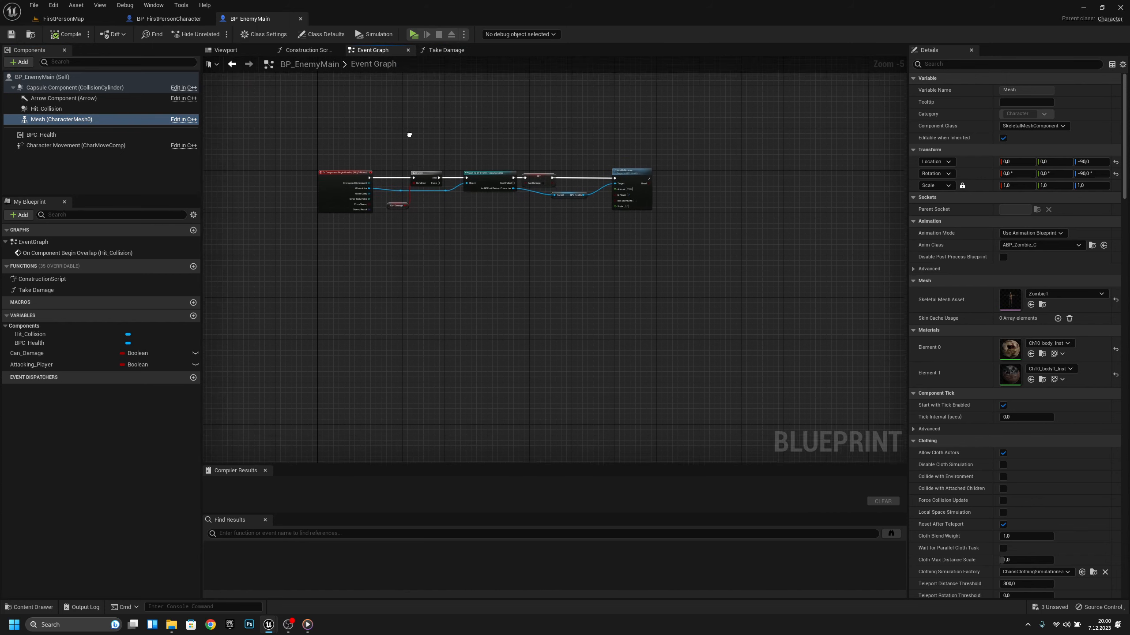
pyautogui.moveTo(396, 283); pyautogui.dragTo(422, 185, button='right')
pyautogui.scroll(2, 361, 216)
pyautogui.moveTo(360, 216); pyautogui.dragTo(377, 273, button='right')
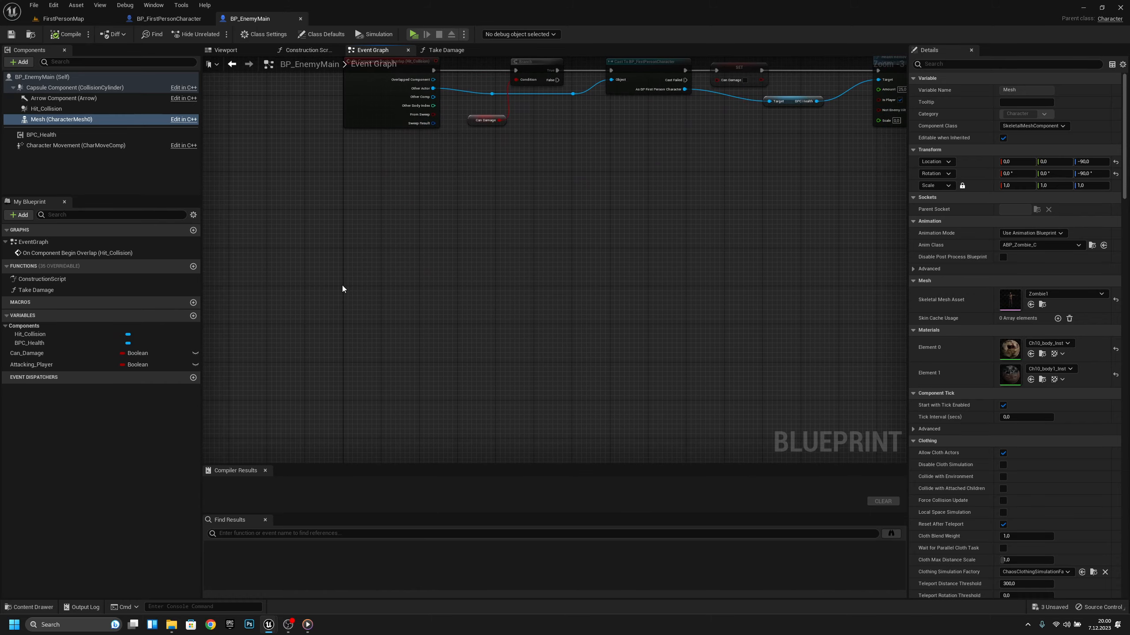
pyautogui.rightClick(348, 271)
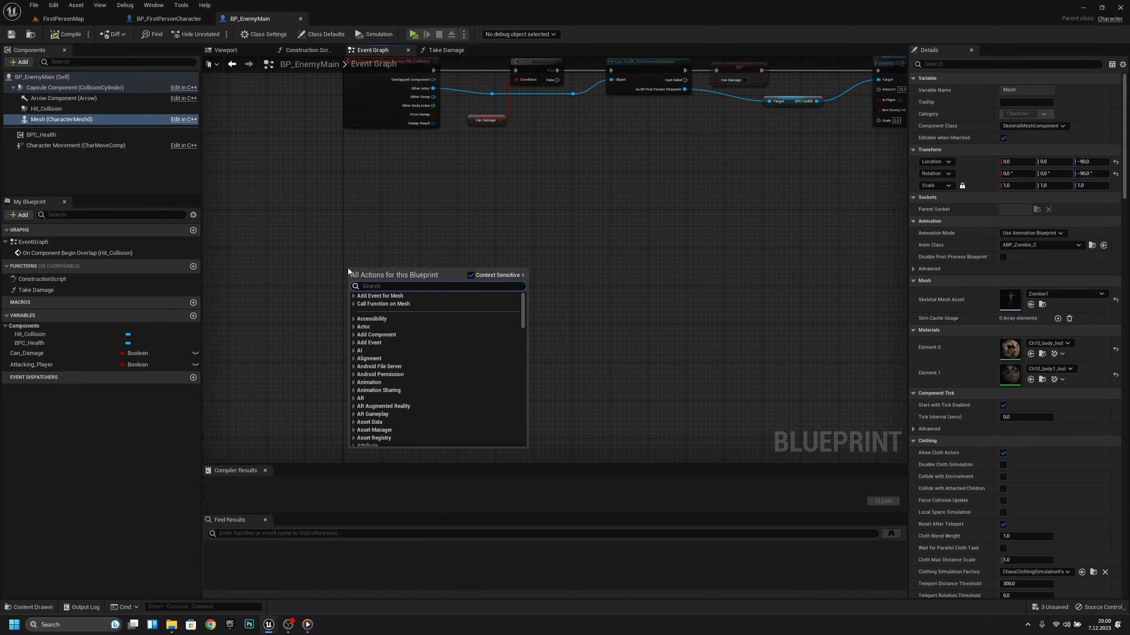
pyautogui.write('custom eve')
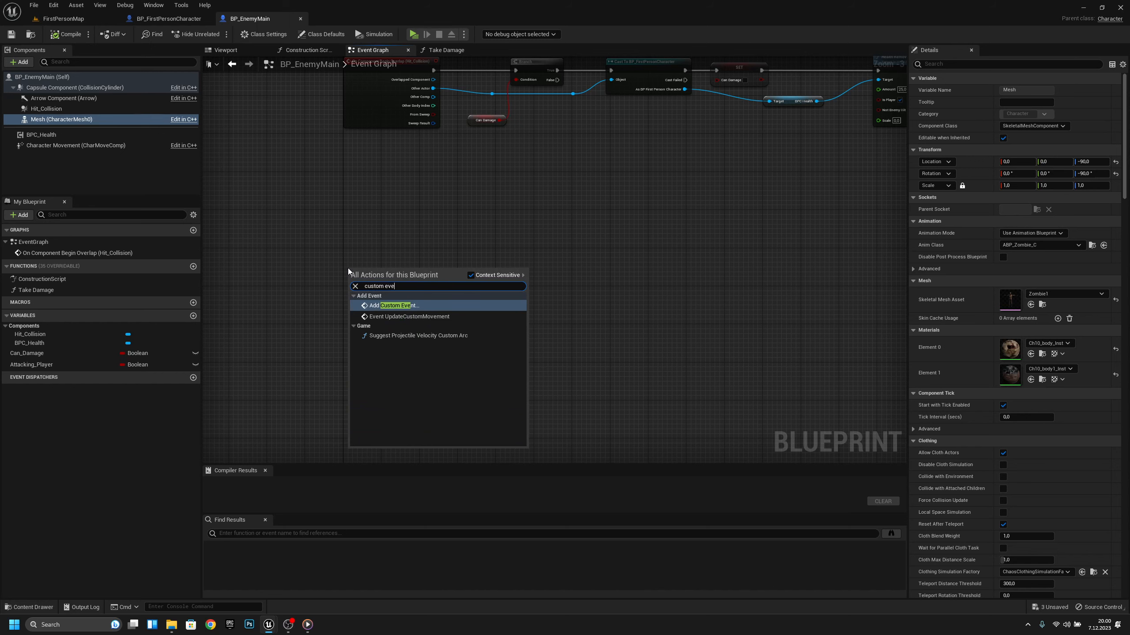
pyautogui.press('Escape')
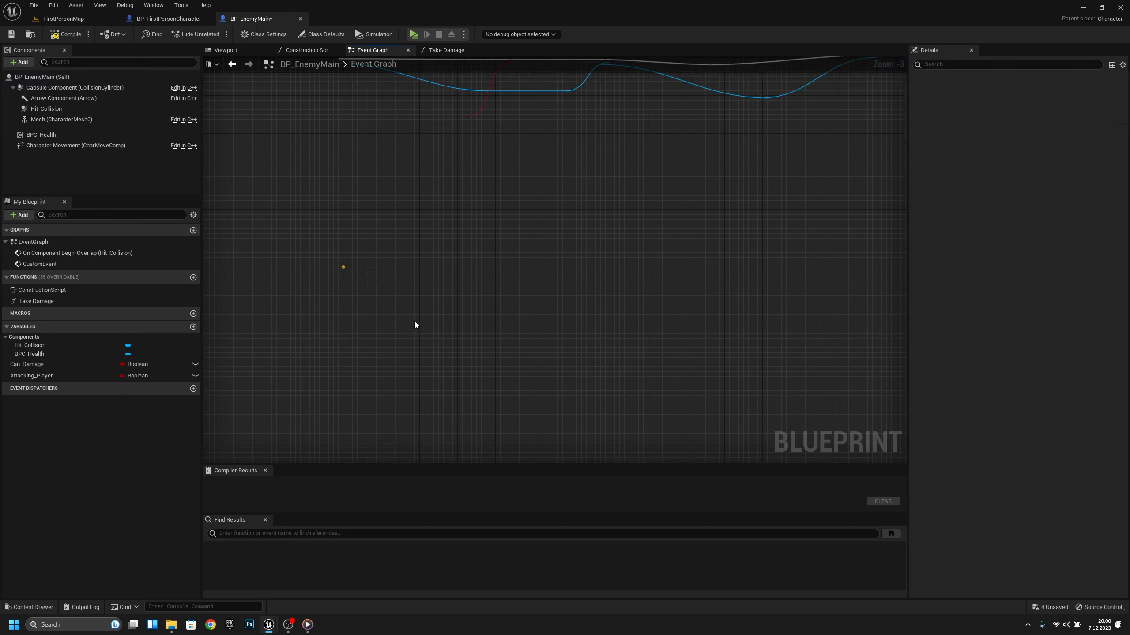
pyautogui.press('BackSpace')
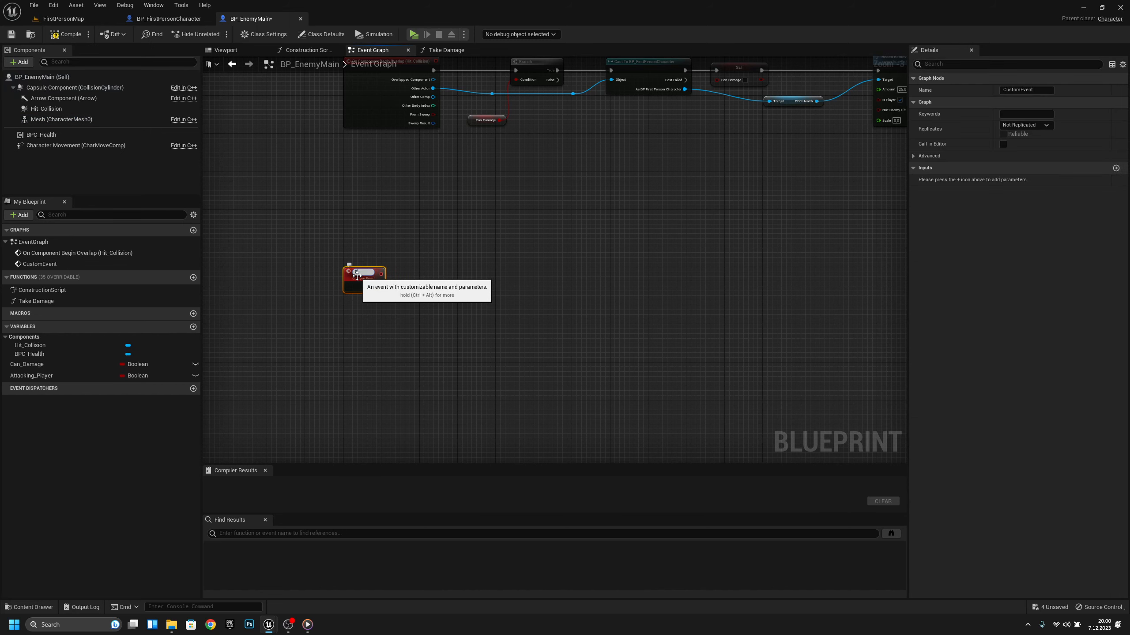
pyautogui.write('Death Fade')
pyautogui.press('Return')
pyautogui.click(400, 300)
# Step: Add a timeline named DeathFade_TL after the Death Fade event and connect the event to its Play from Start input
pyautogui.scroll(2, 397, 303)
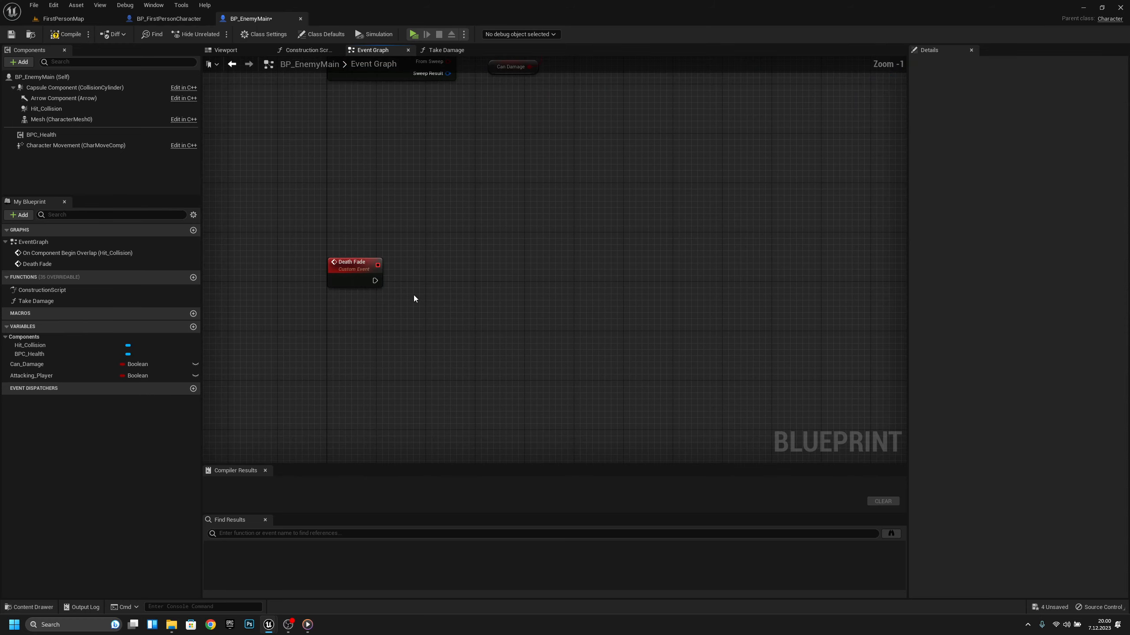
pyautogui.scroll(1, 413, 295)
pyautogui.moveTo(372, 278); pyautogui.dragTo(512, 279)
pyautogui.write('tim')
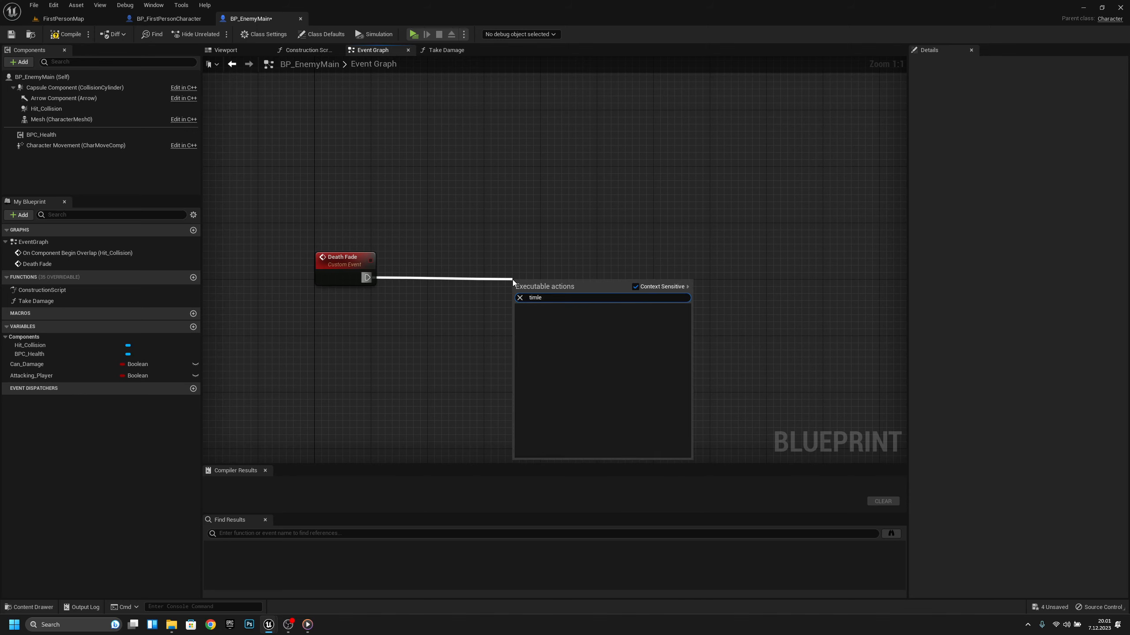
pyautogui.write('eline')
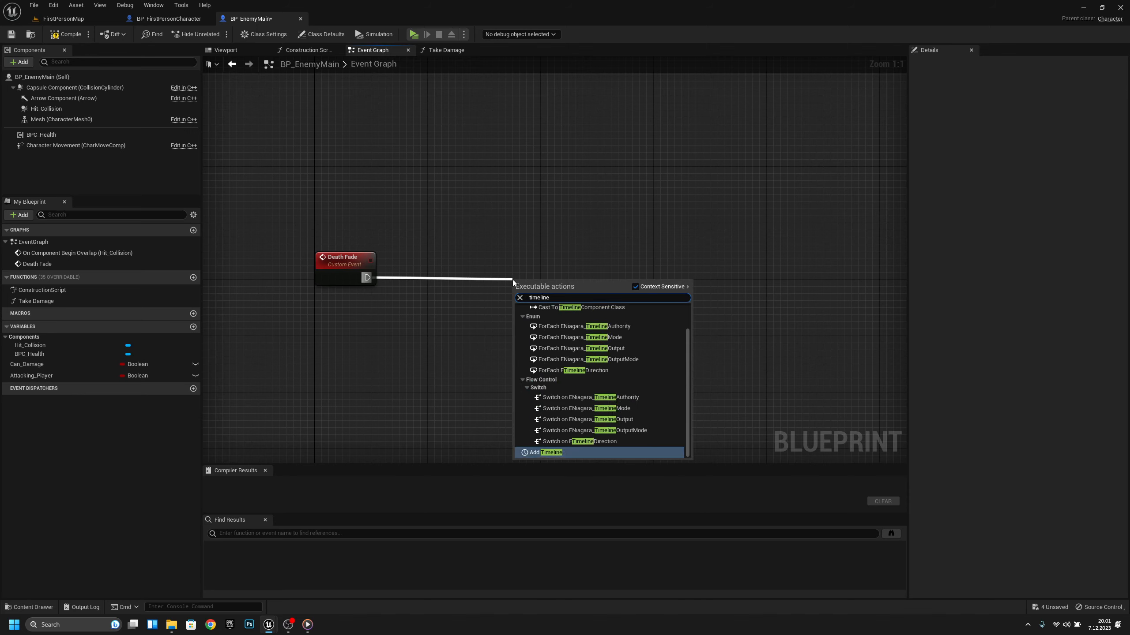
pyautogui.press('Return')
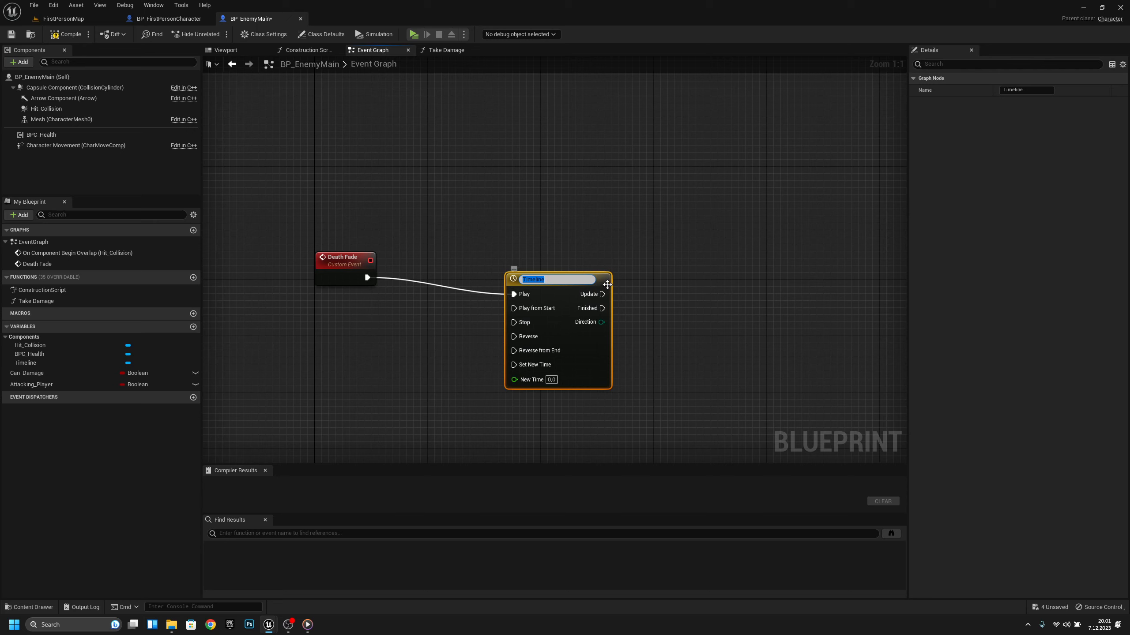
pyautogui.write('DeathFade_T')
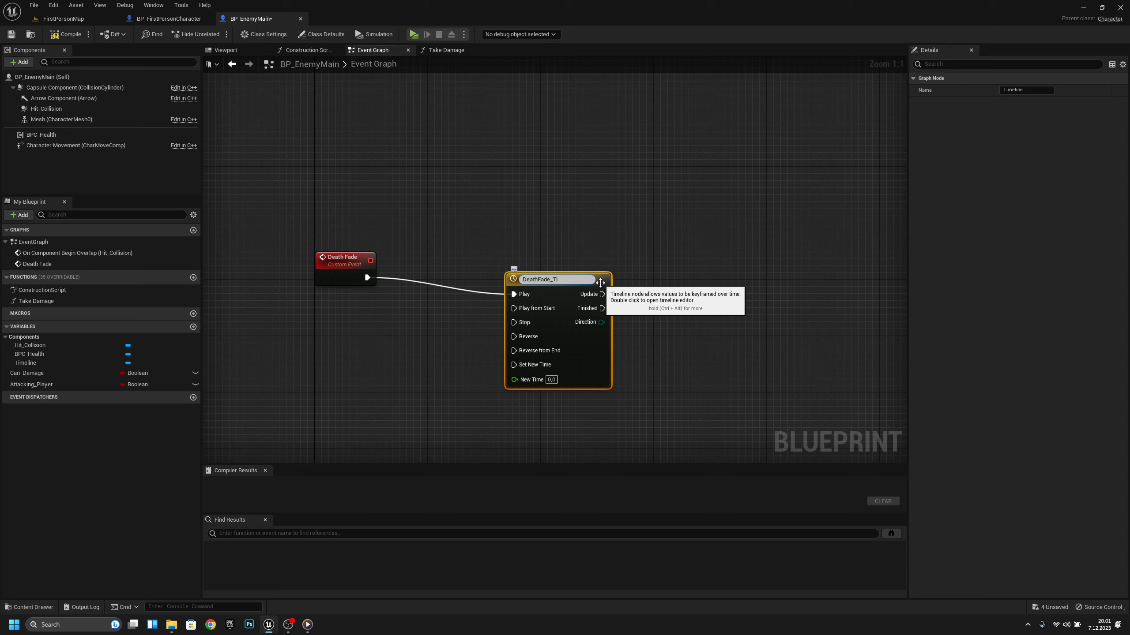
pyautogui.write('L')
pyautogui.press('Return')
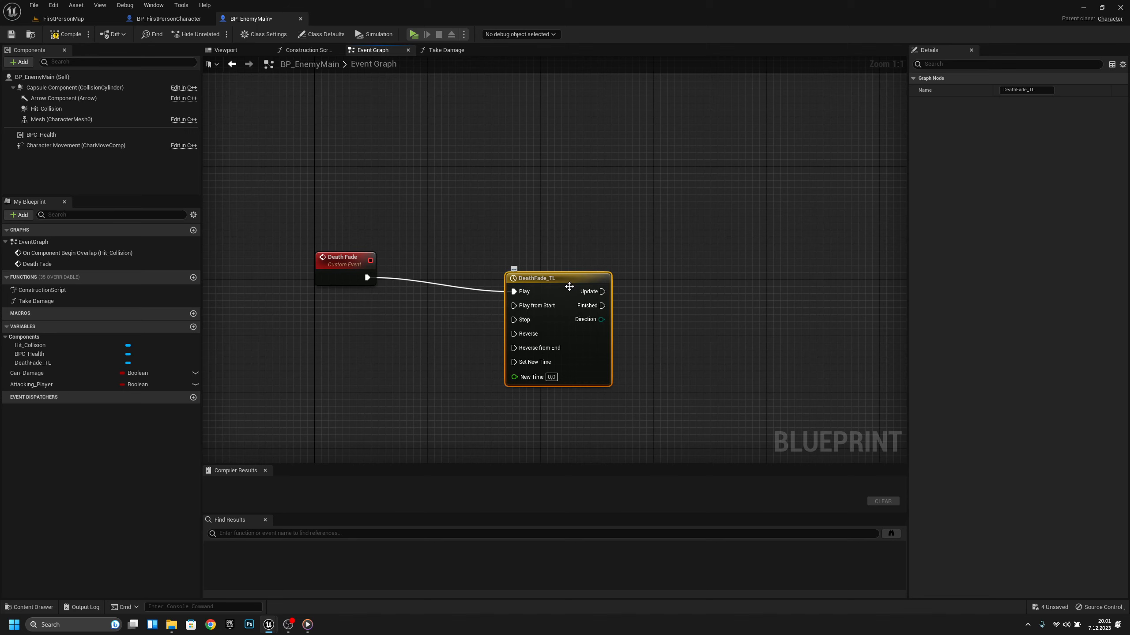
pyautogui.moveTo(569, 287); pyautogui.dragTo(519, 281)
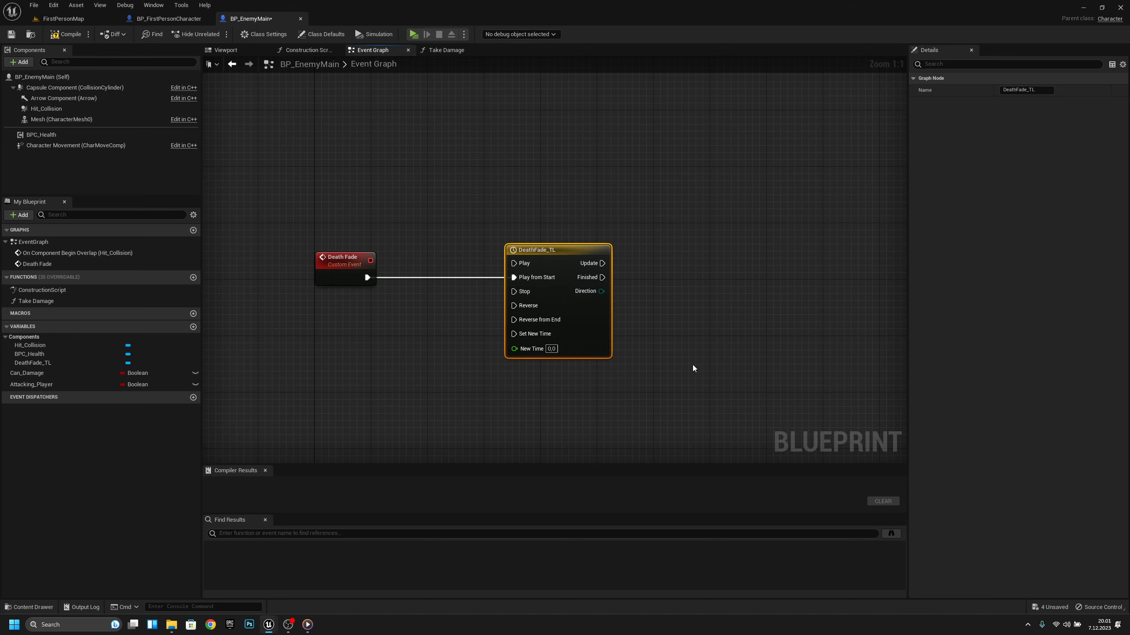
pyautogui.moveTo(564, 297); pyautogui.dragTo(472, 272, button='right')
# Step: Add a float track to the DeathFade_TL timeline and place a first key near the start of its curve at value 0
pyautogui.doubleClick(477, 229)
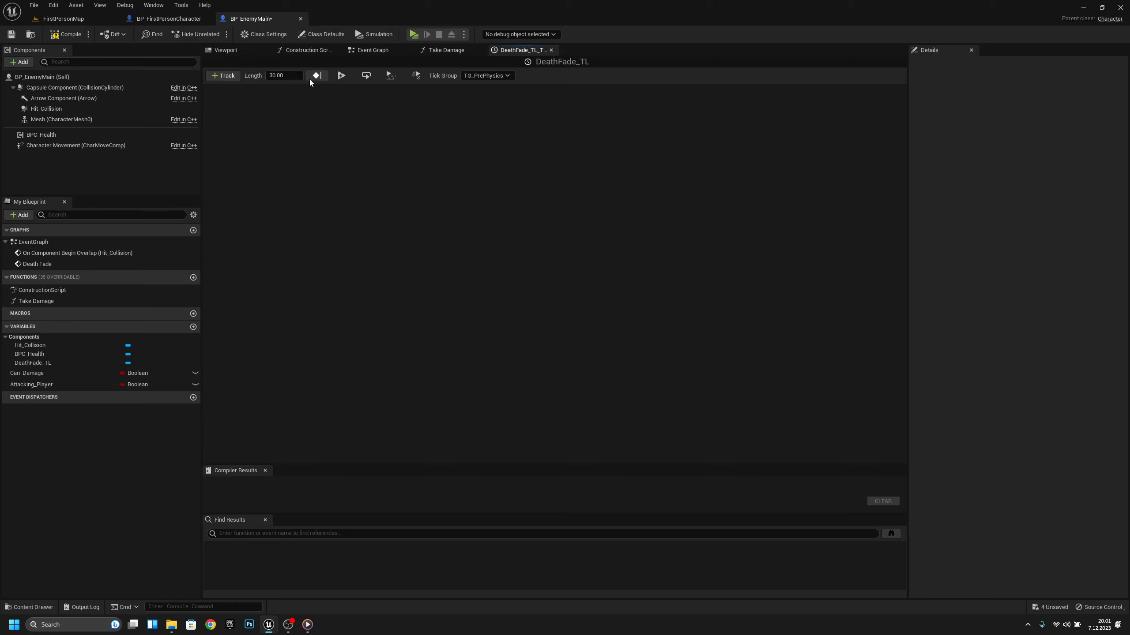
pyautogui.click(228, 77)
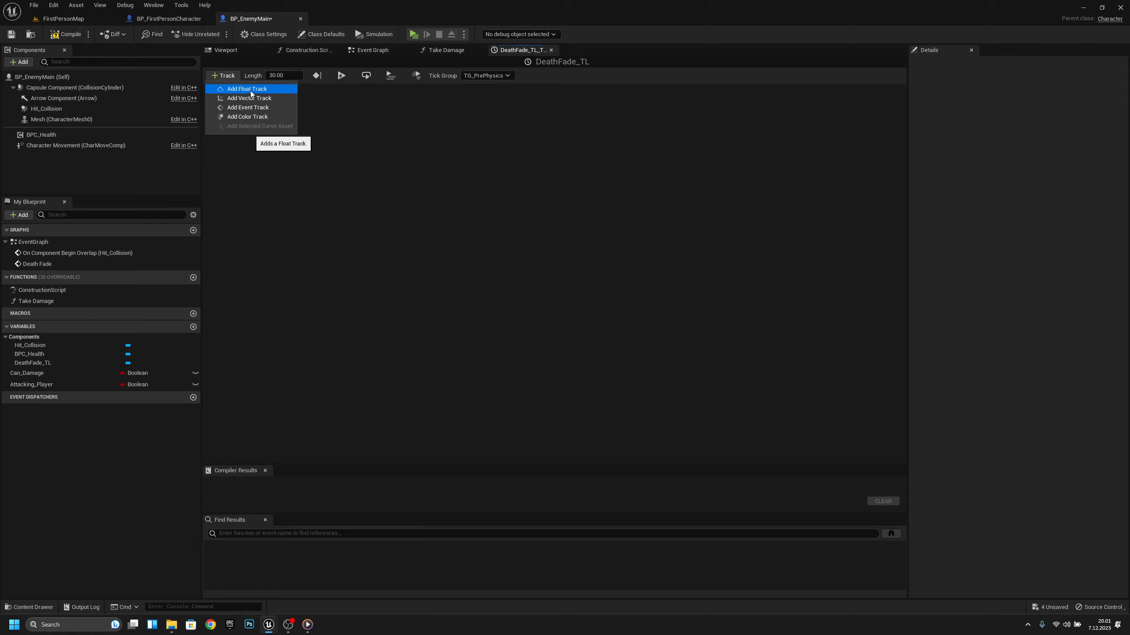
pyautogui.click(251, 90)
pyautogui.rightClick(300, 161)
pyautogui.click(332, 179)
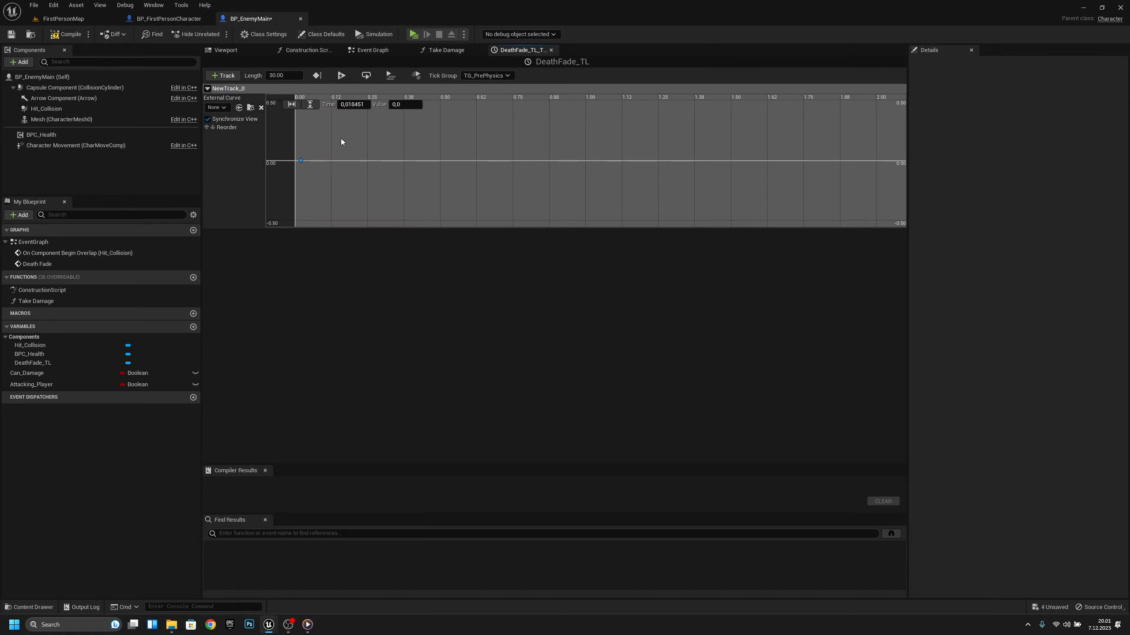